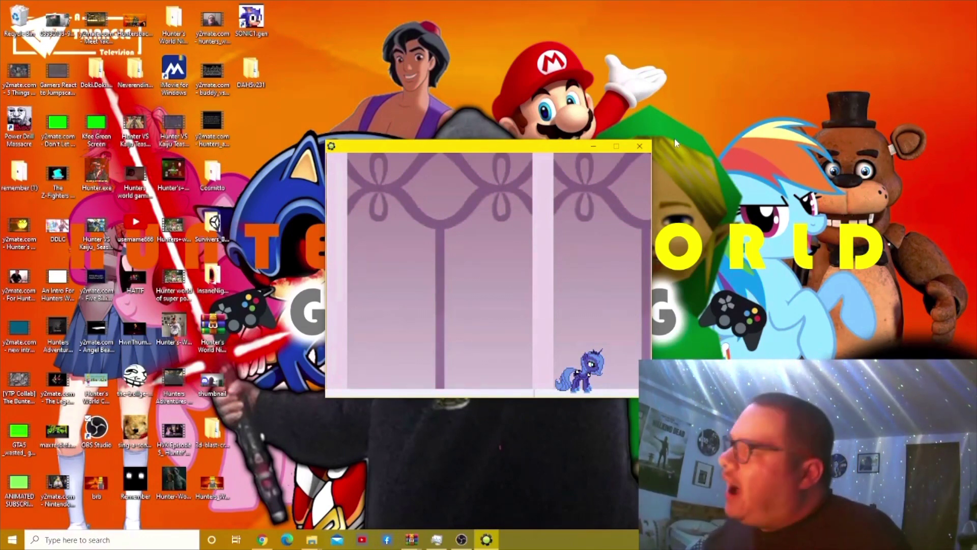
# Walk Luna left until she reaches Princess Celestia and their conversation begins
pyautogui.press('Left')
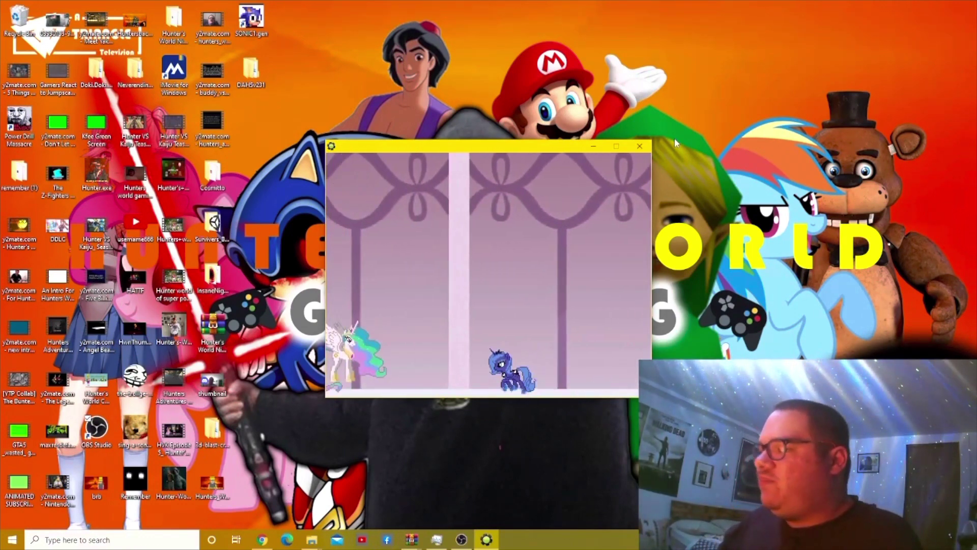
pyautogui.press('Left')
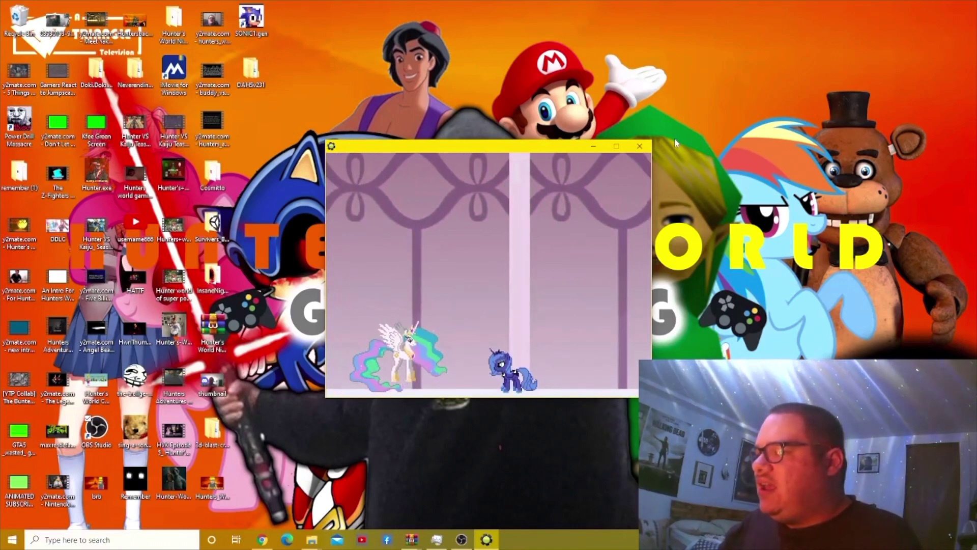
pyautogui.press('Left')
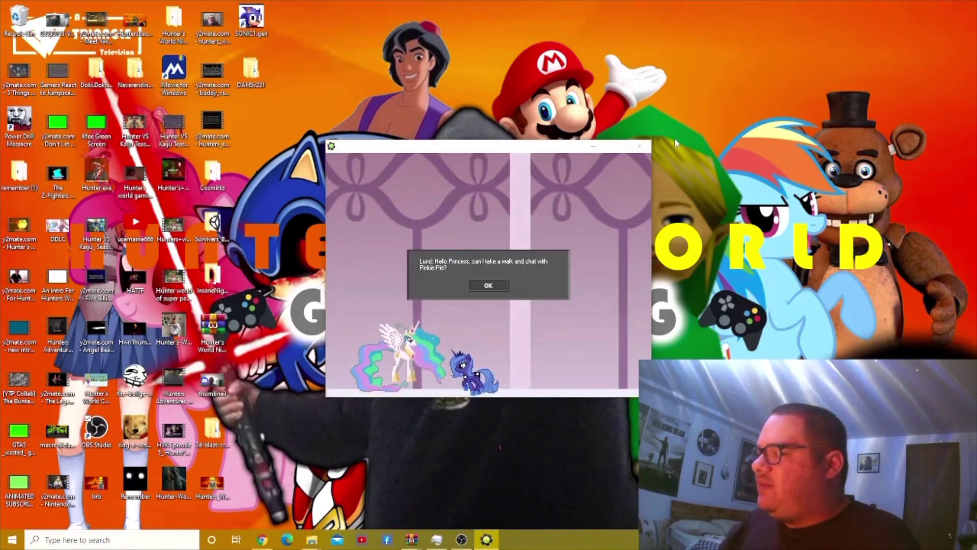
# Advance through Luna and Celestia's exchange to Celestia's goodbye and the village level
pyautogui.click(489, 285)
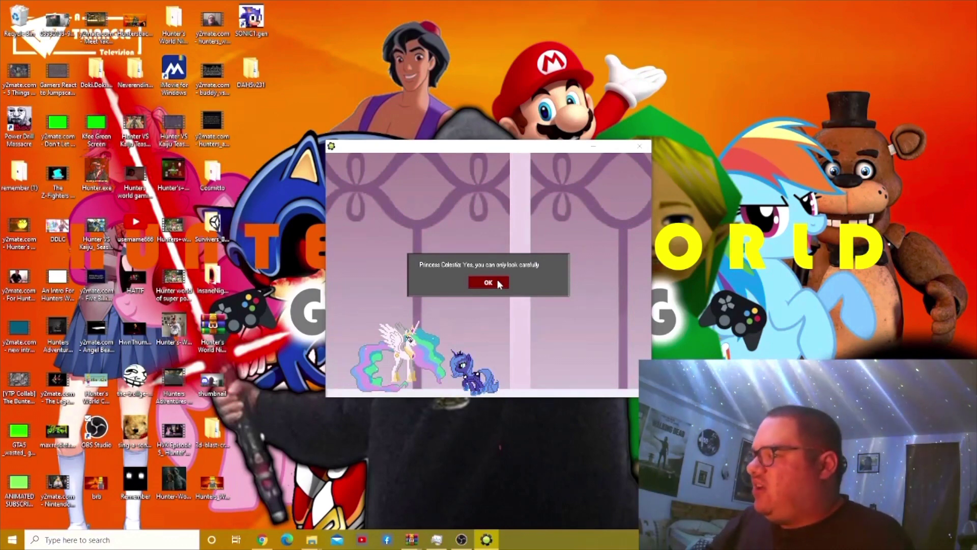
pyautogui.click(489, 284)
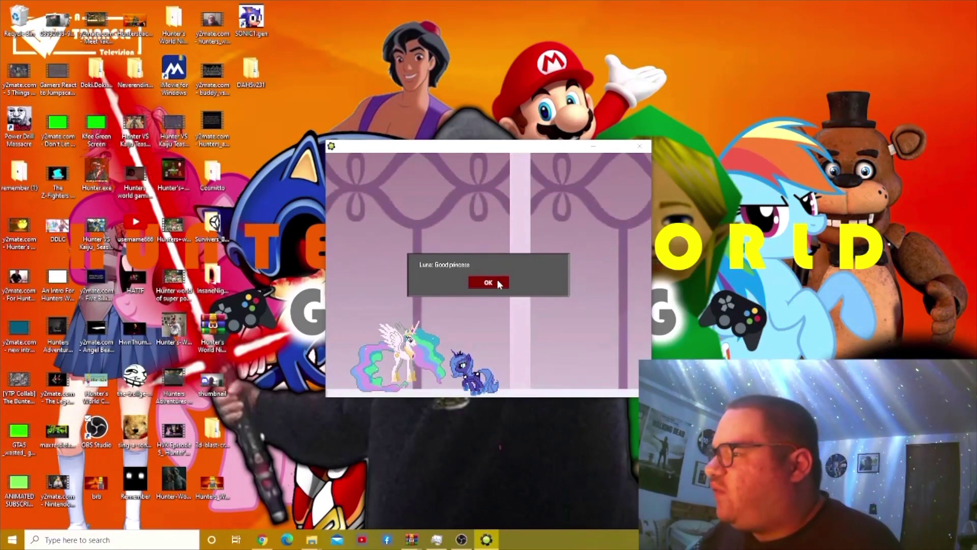
pyautogui.click(498, 283)
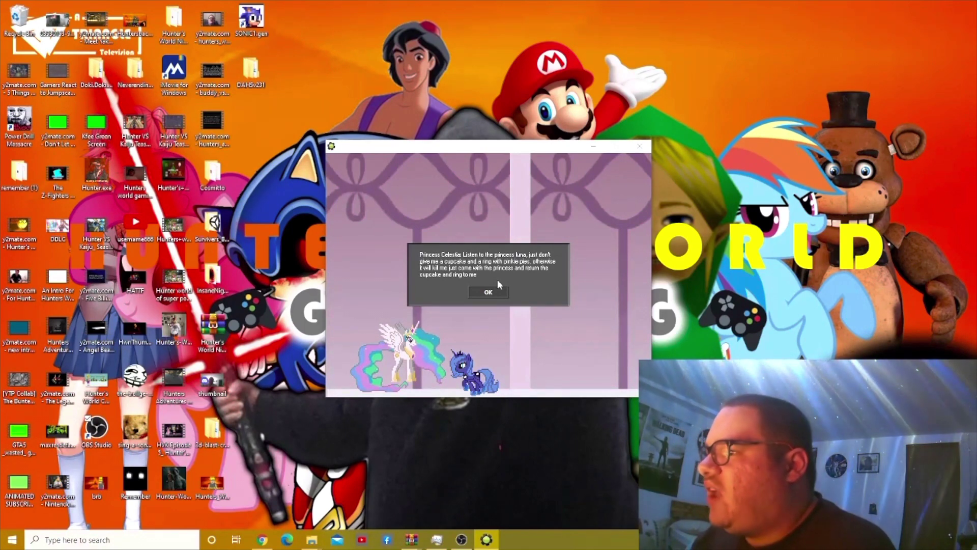
pyautogui.click(487, 297)
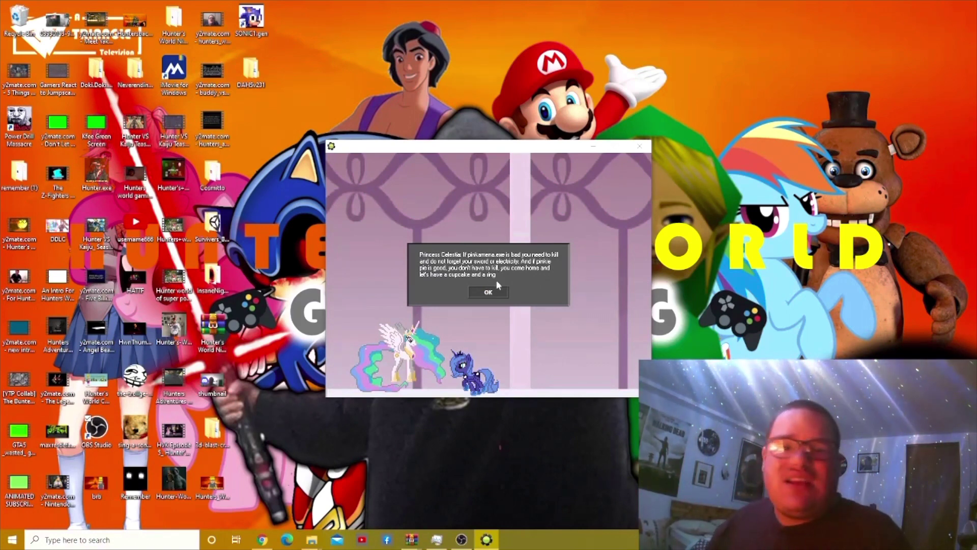
pyautogui.click(485, 294)
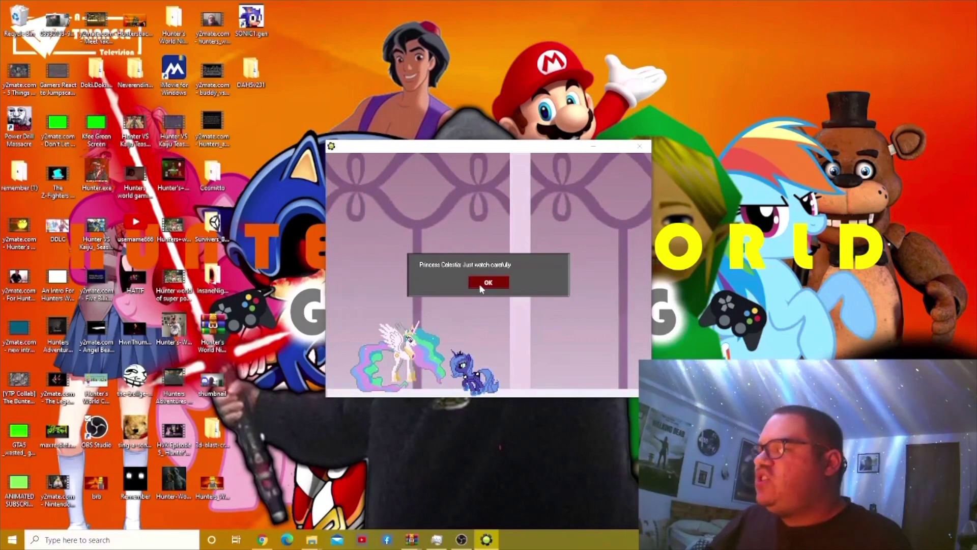
pyautogui.click(479, 282)
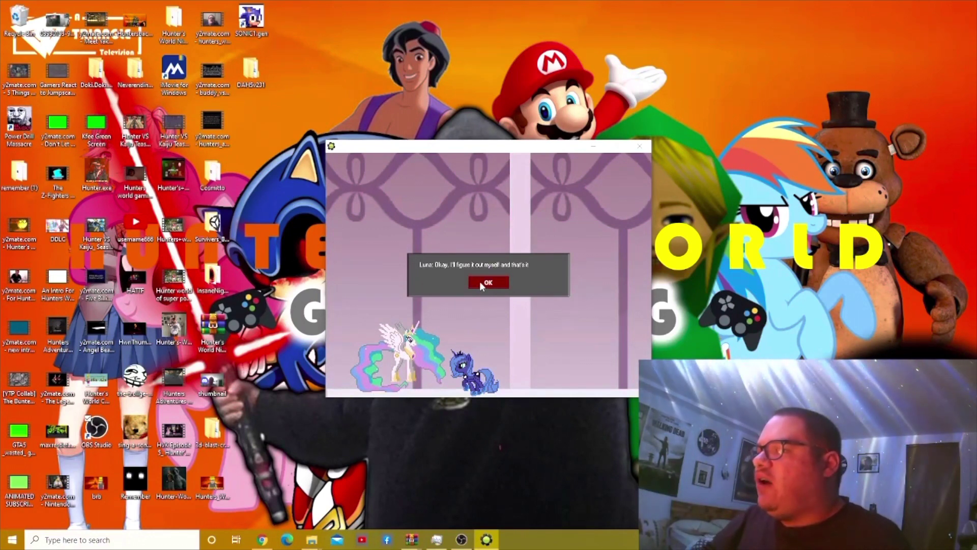
pyautogui.click(482, 284)
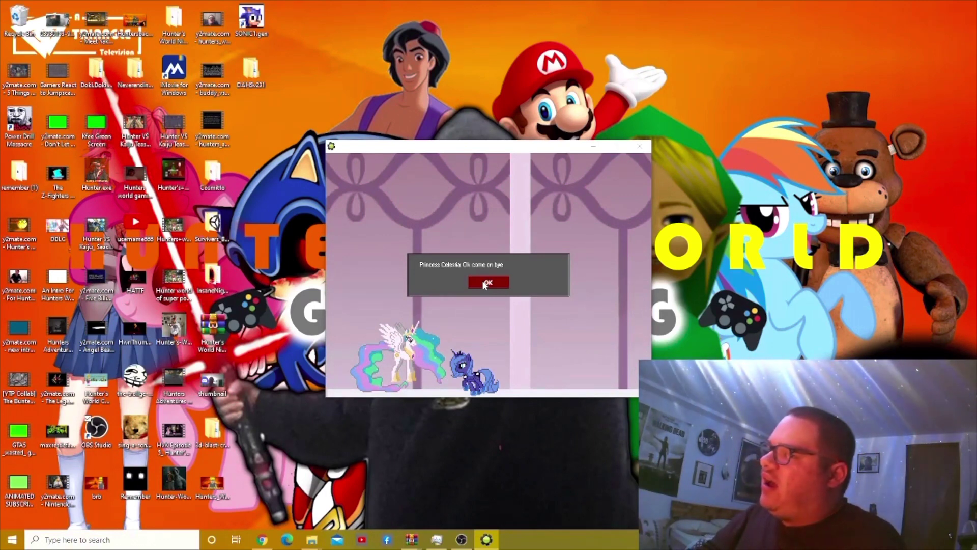
pyautogui.click(484, 284)
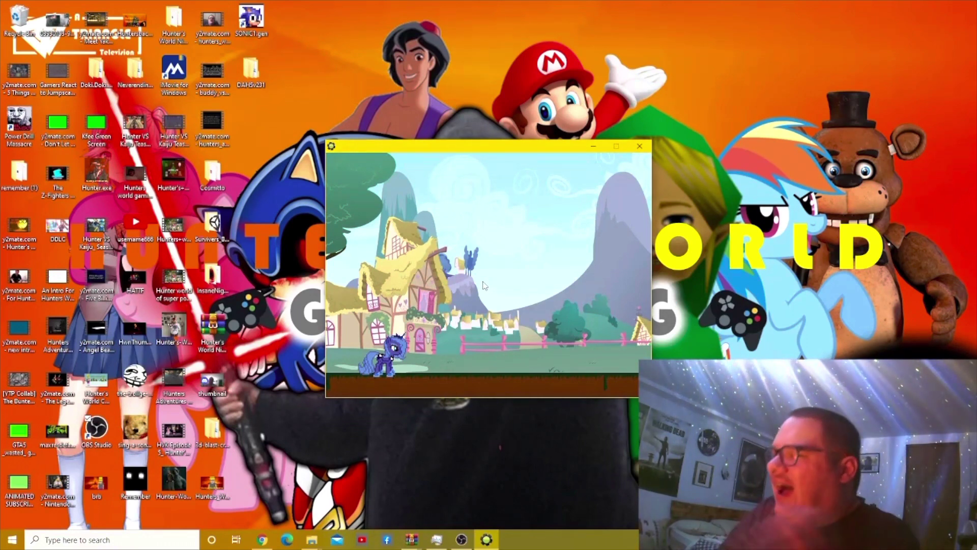
# Walk Luna right through the village until she reaches Pinkie Pie
pyautogui.press('Right')
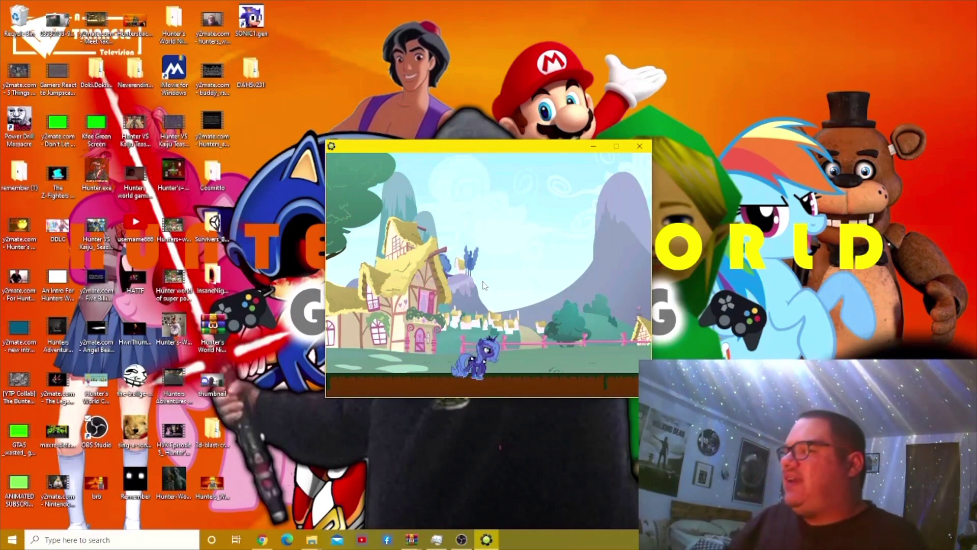
pyautogui.press('Right')
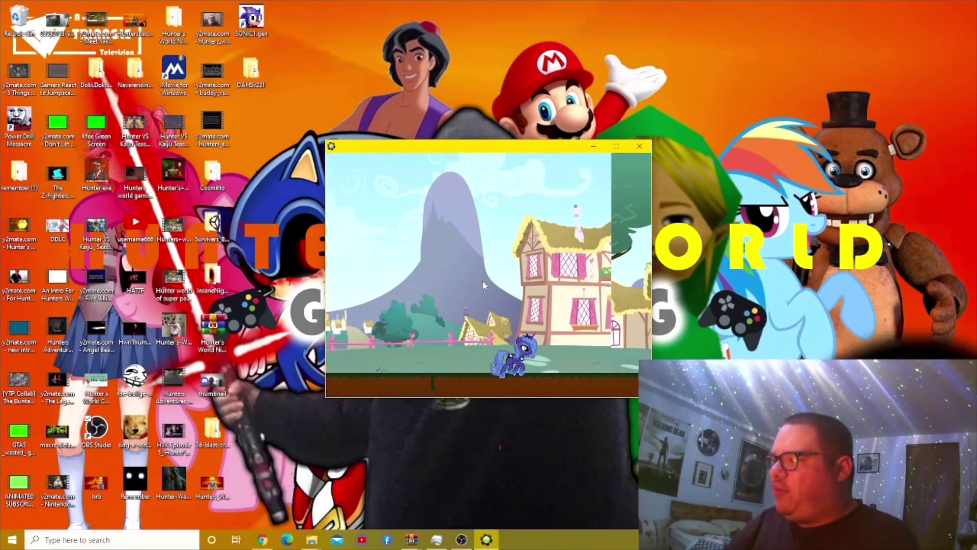
pyautogui.press('Right')
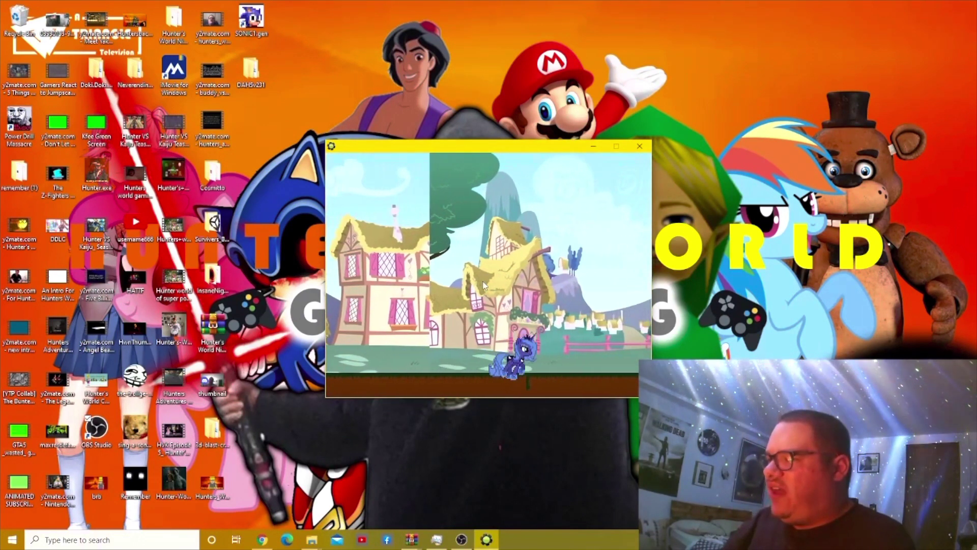
pyautogui.press('Right')
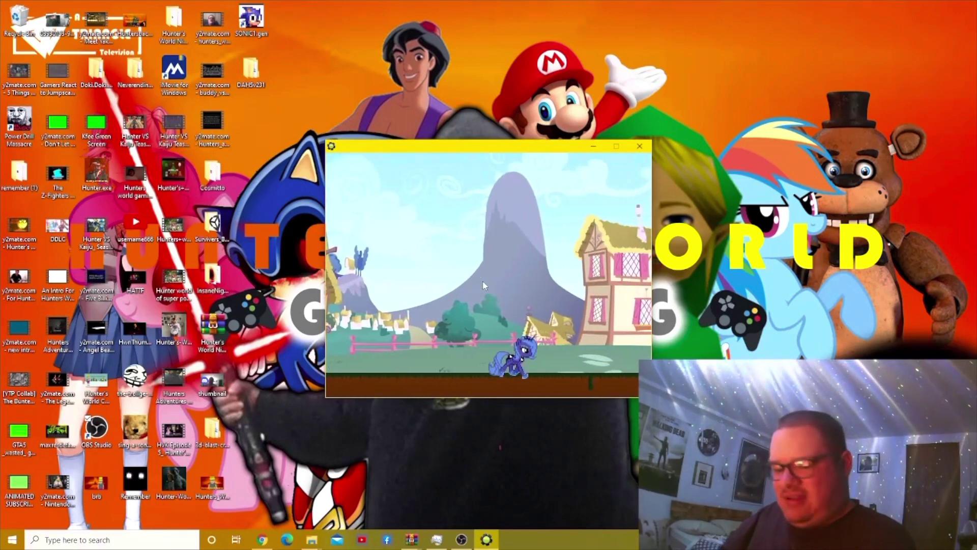
pyautogui.press('Right')
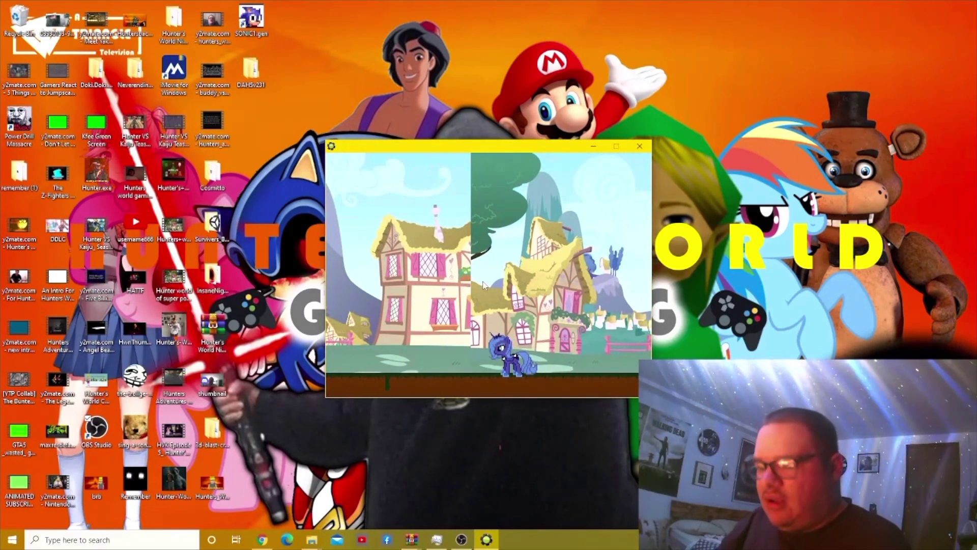
pyautogui.press('Right')
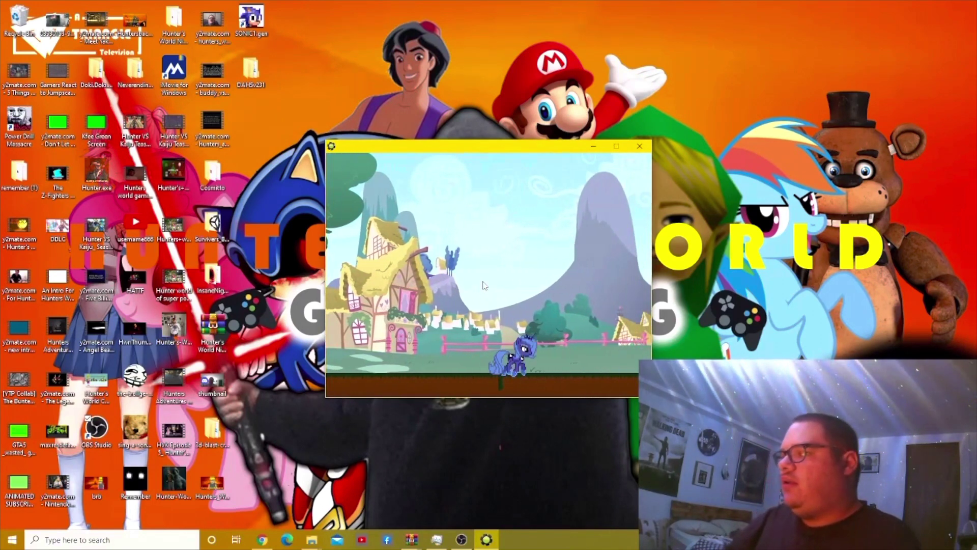
pyautogui.press('Right')
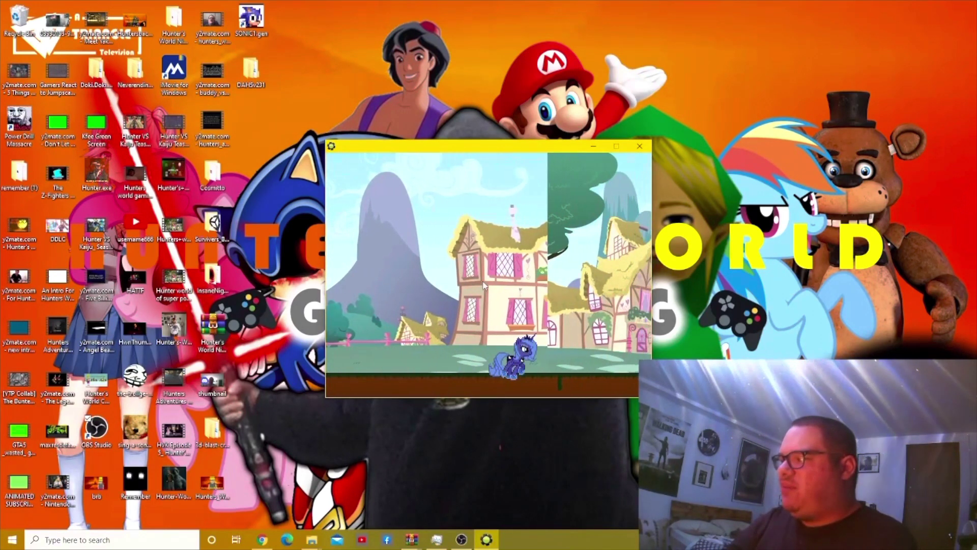
pyautogui.press('Right')
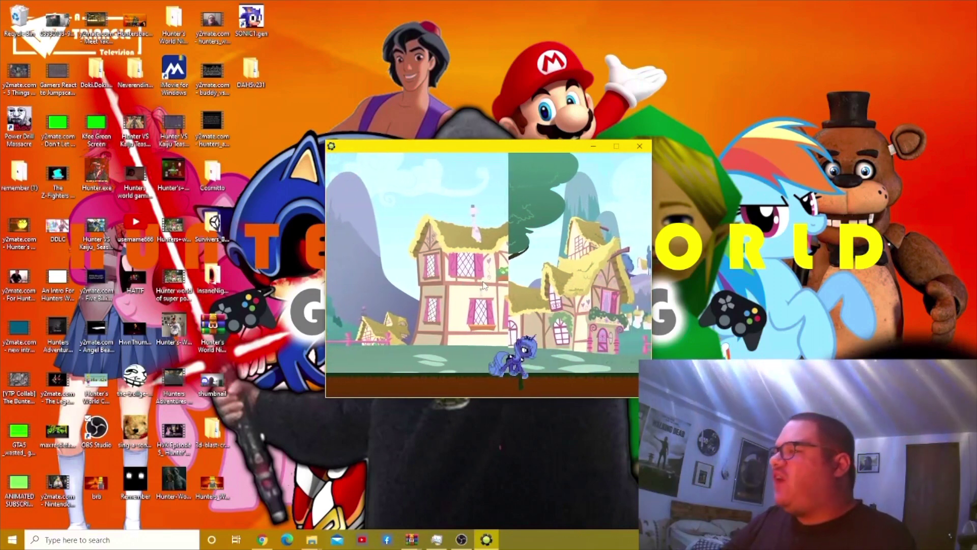
pyautogui.press('Right')
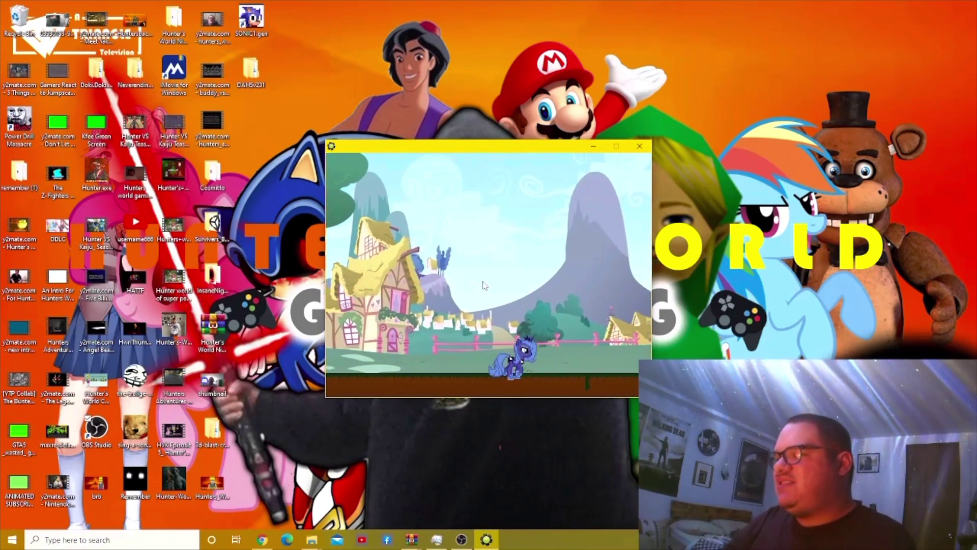
pyautogui.press('Right')
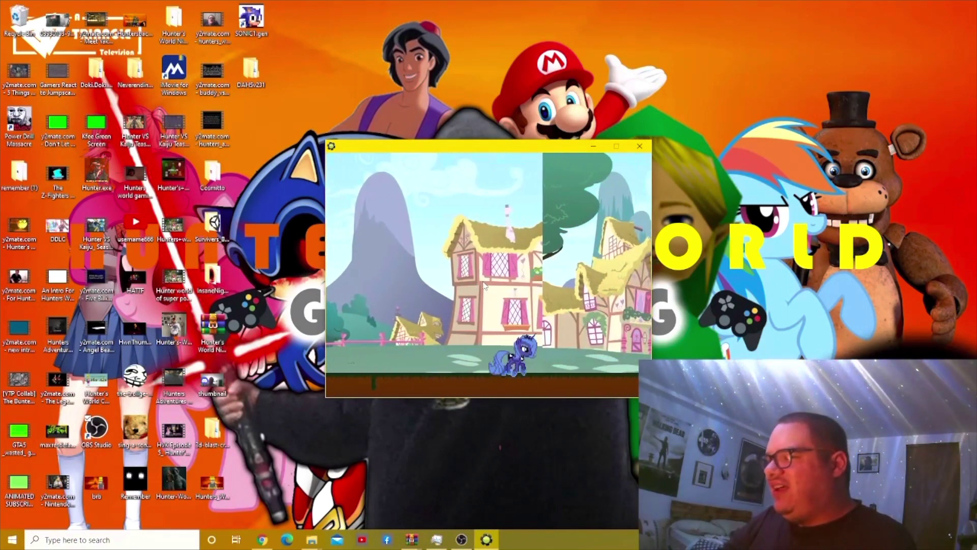
pyautogui.press('Right')
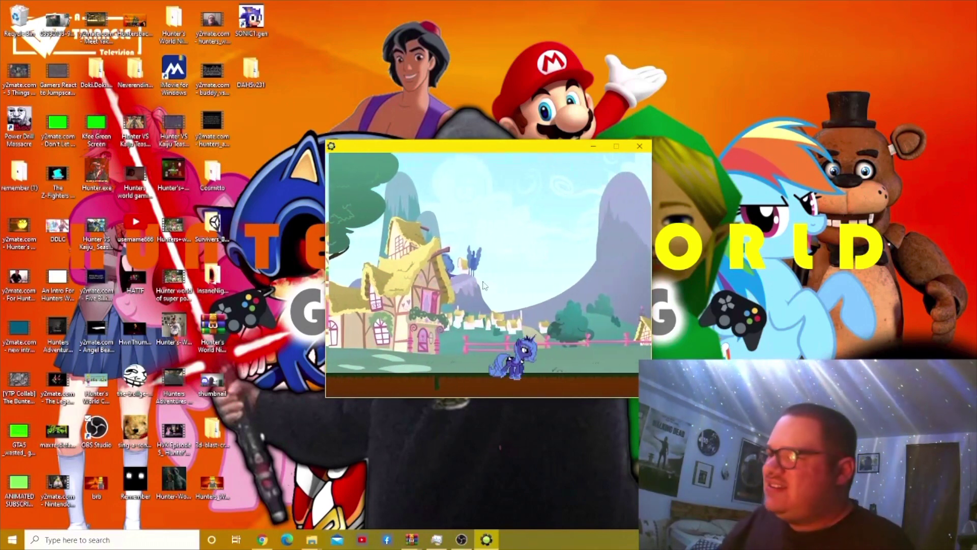
pyautogui.press('Right')
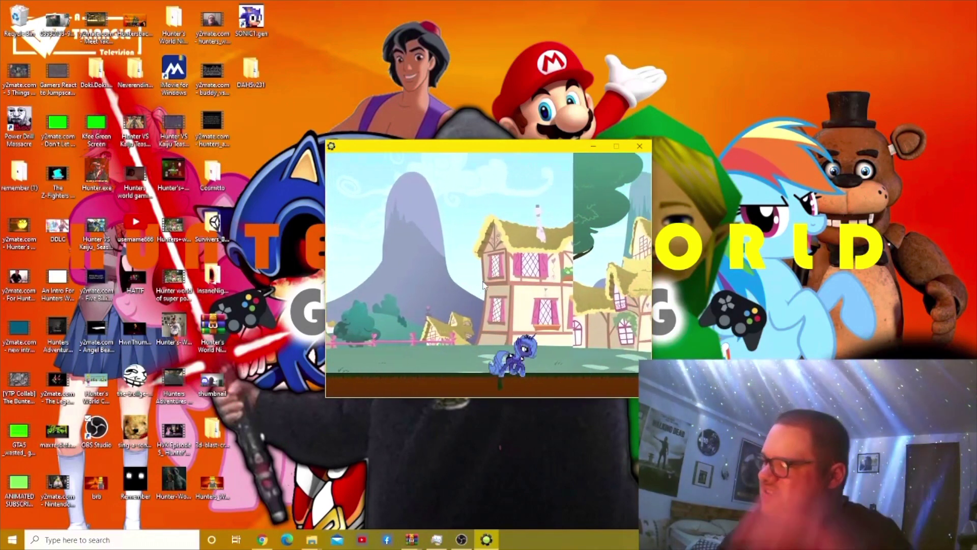
pyautogui.press('Right')
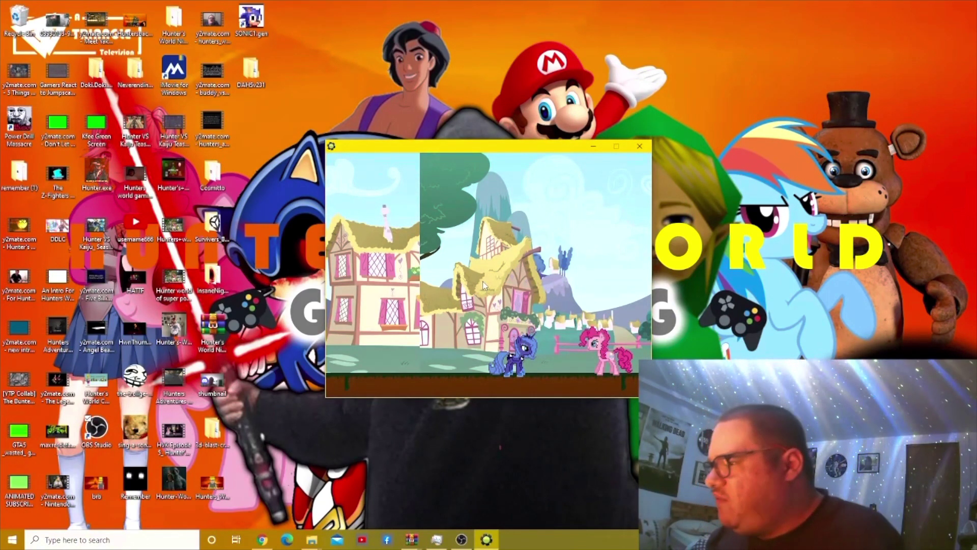
pyautogui.press('Right')
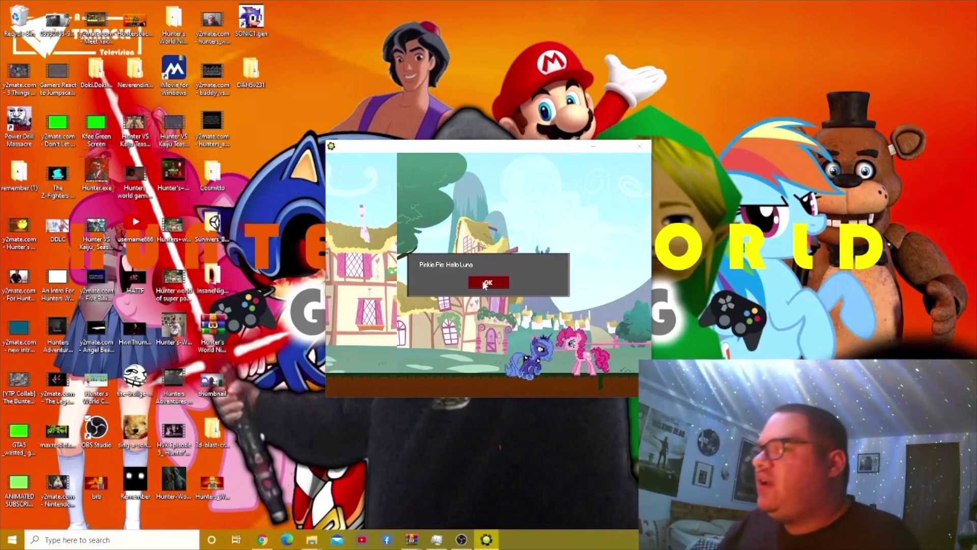
# Go through Pinkie Pie's dialogue, including Luna giving her name, until the forest level loads
pyautogui.click(484, 285)
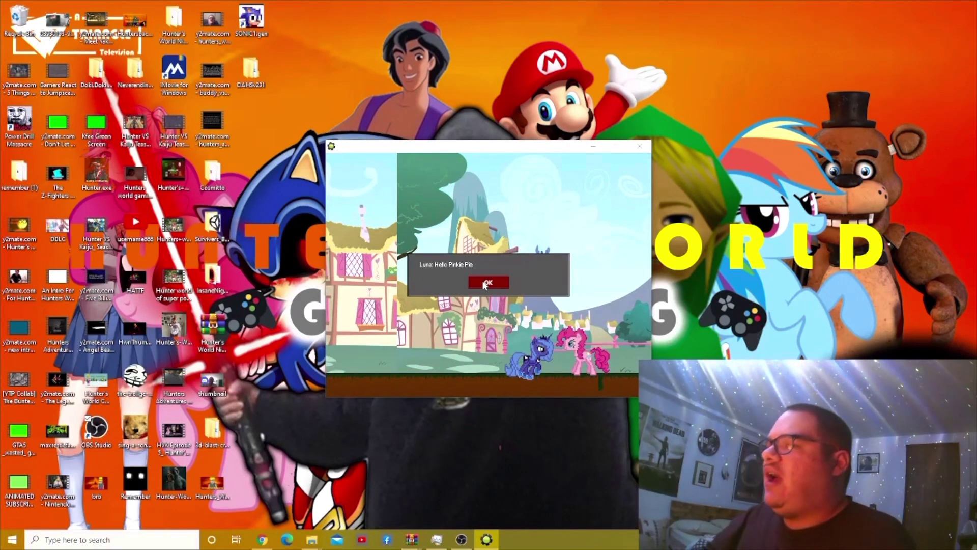
pyautogui.click(484, 284)
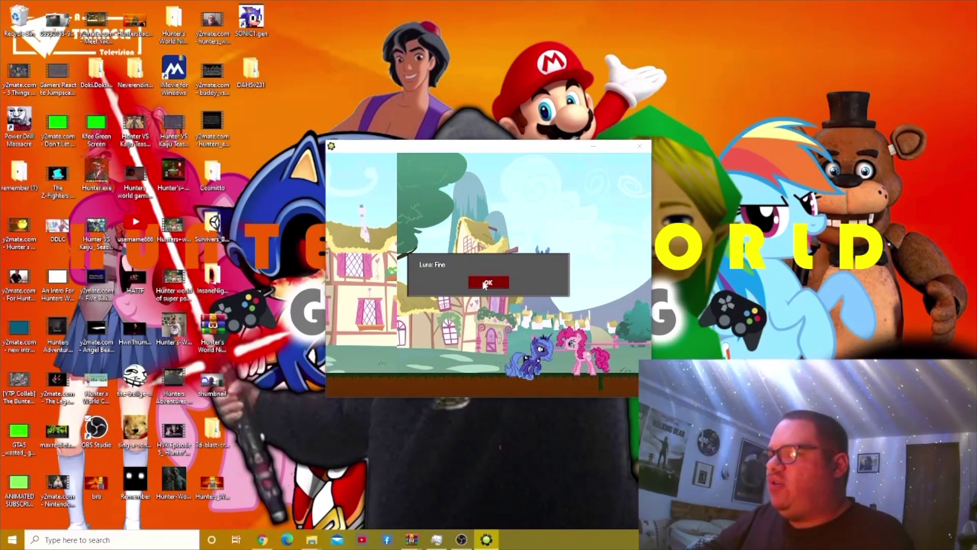
pyautogui.click(484, 284)
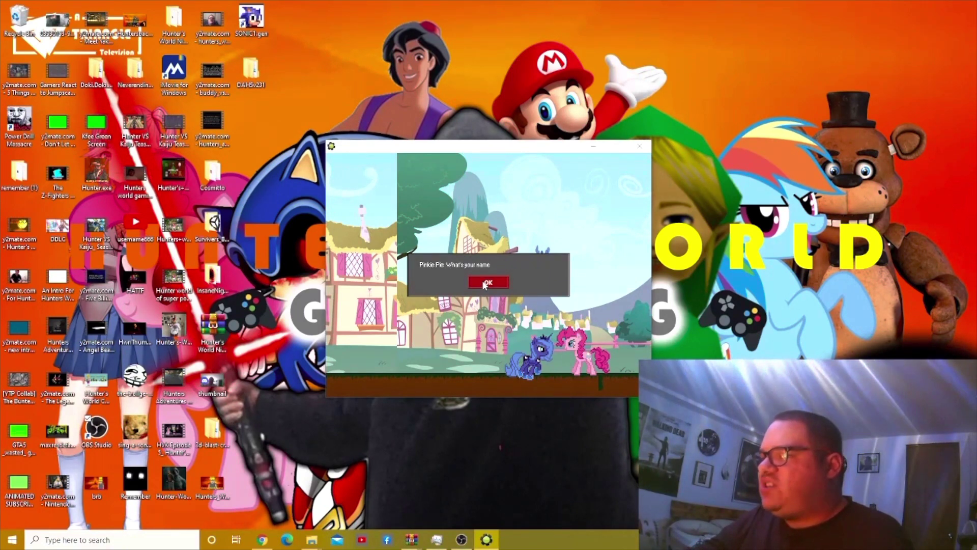
pyautogui.click(484, 284)
pyautogui.click(485, 284)
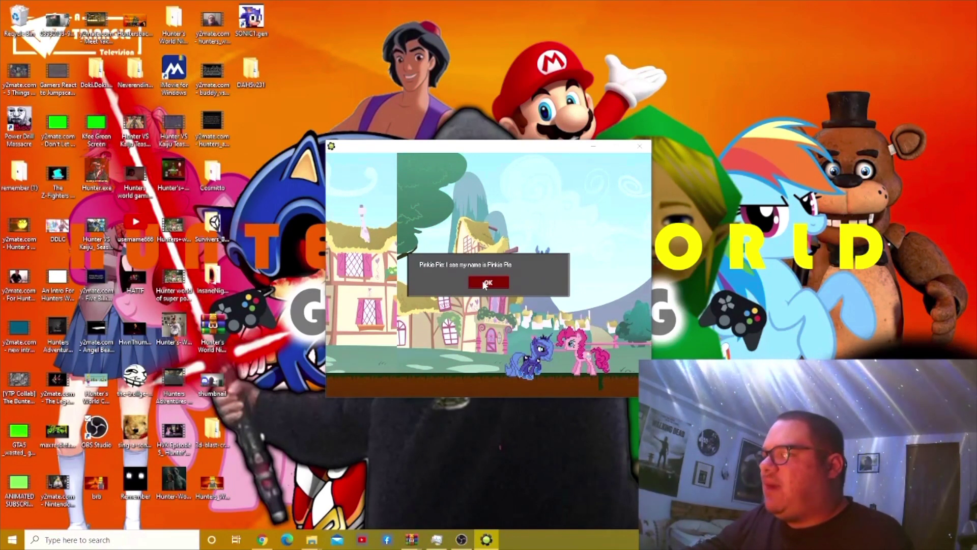
pyautogui.click(484, 285)
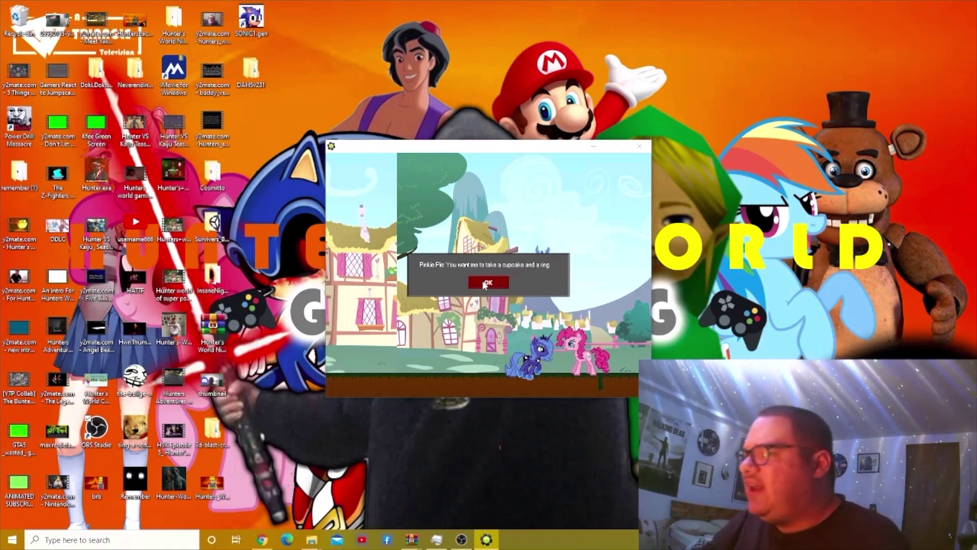
pyautogui.click(485, 284)
pyautogui.click(484, 284)
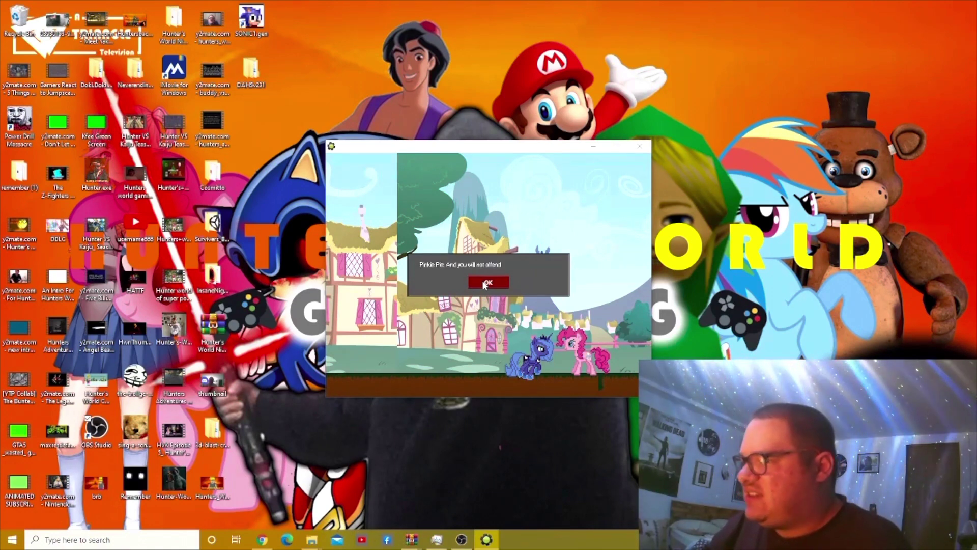
pyautogui.click(484, 285)
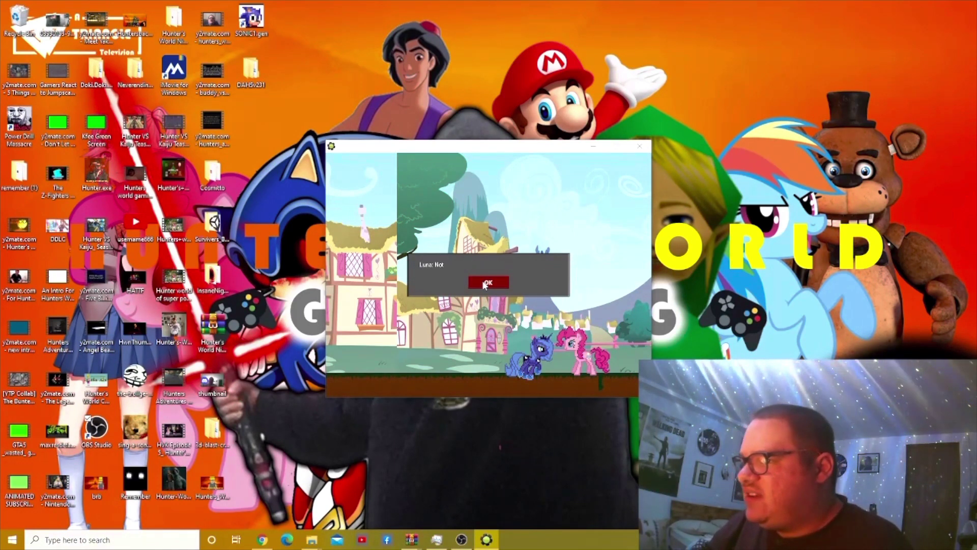
pyautogui.click(484, 284)
pyautogui.click(484, 284)
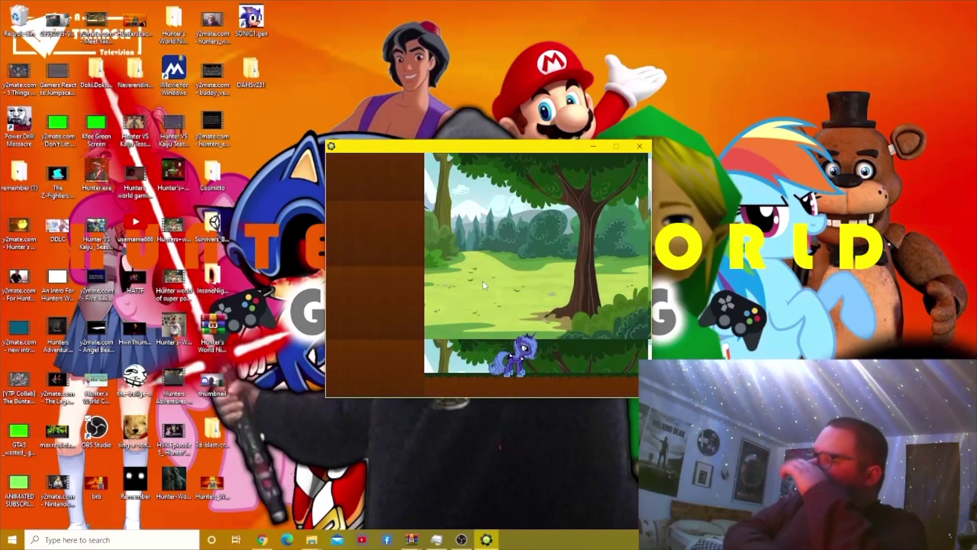
# Walk Luna right through the daytime forest, collecting the first cupcakes
pyautogui.press('Right')
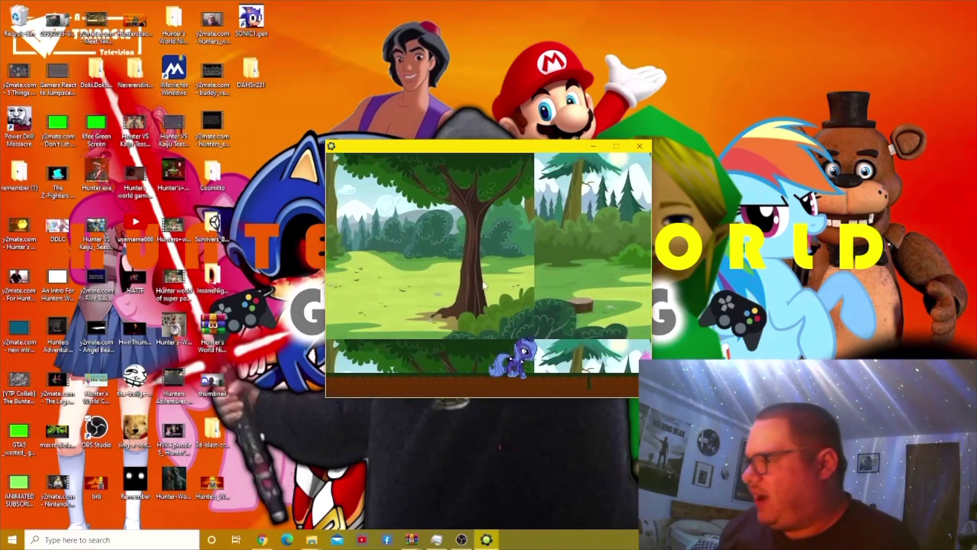
pyautogui.press('Right')
pyautogui.press('Right')
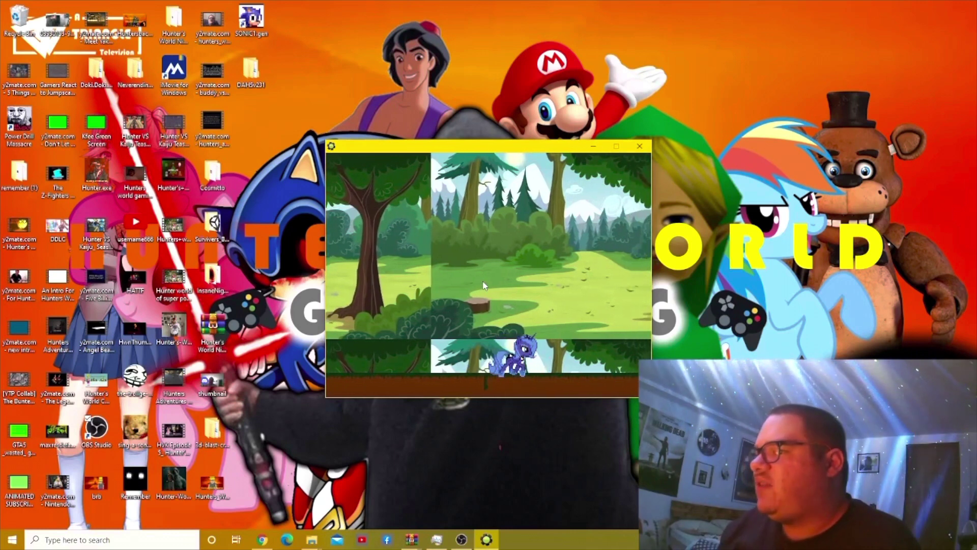
pyautogui.press('Right')
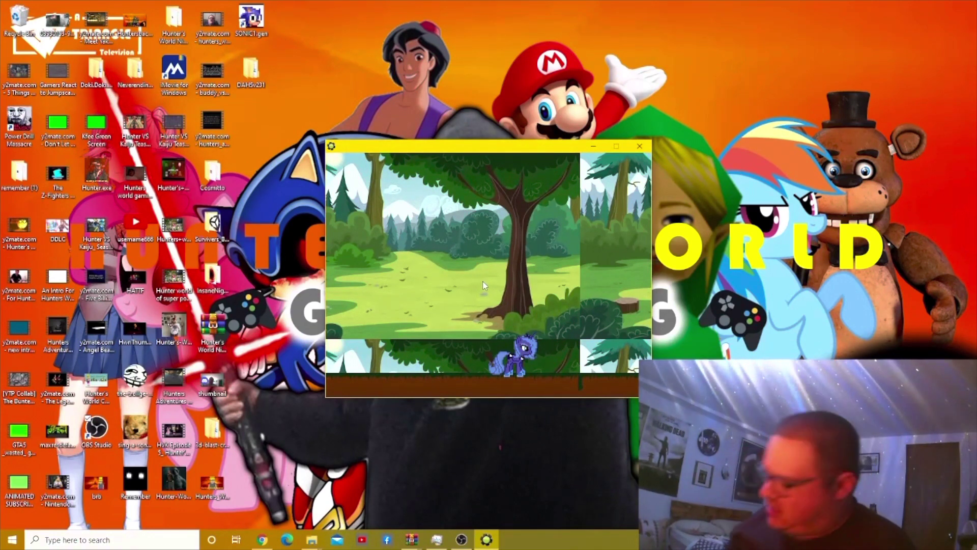
pyautogui.press('Right')
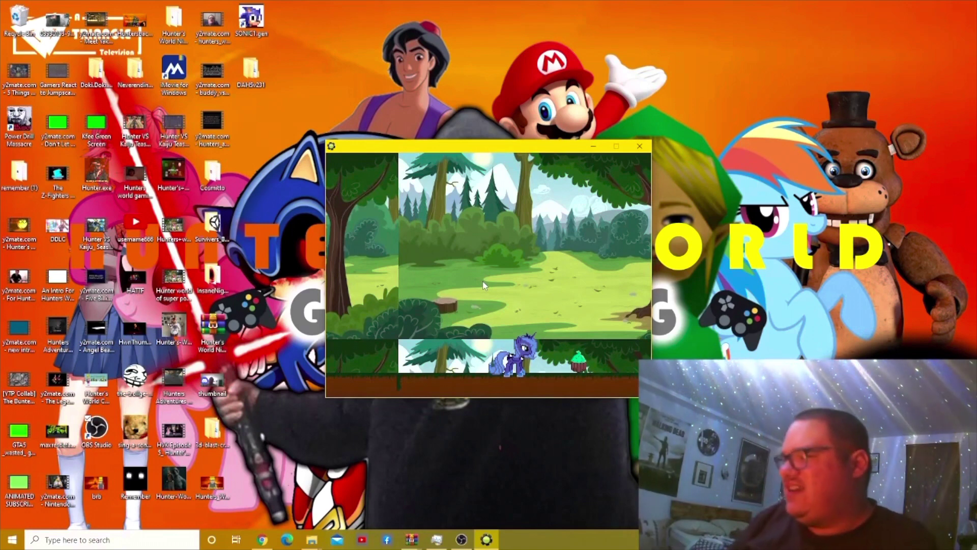
pyautogui.press('Right')
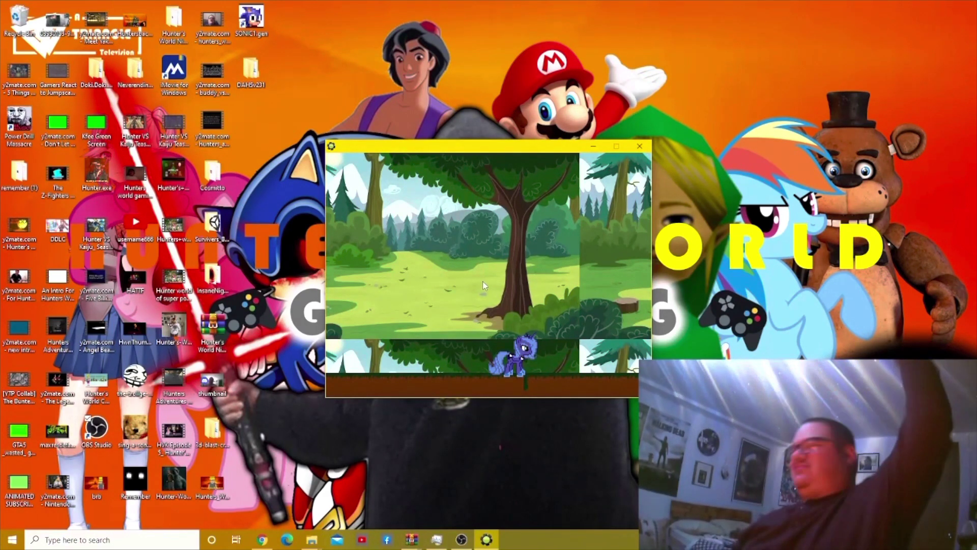
# Run Luna onward, grabbing the remaining cupcakes until the night forest level loads
pyautogui.press('Right')
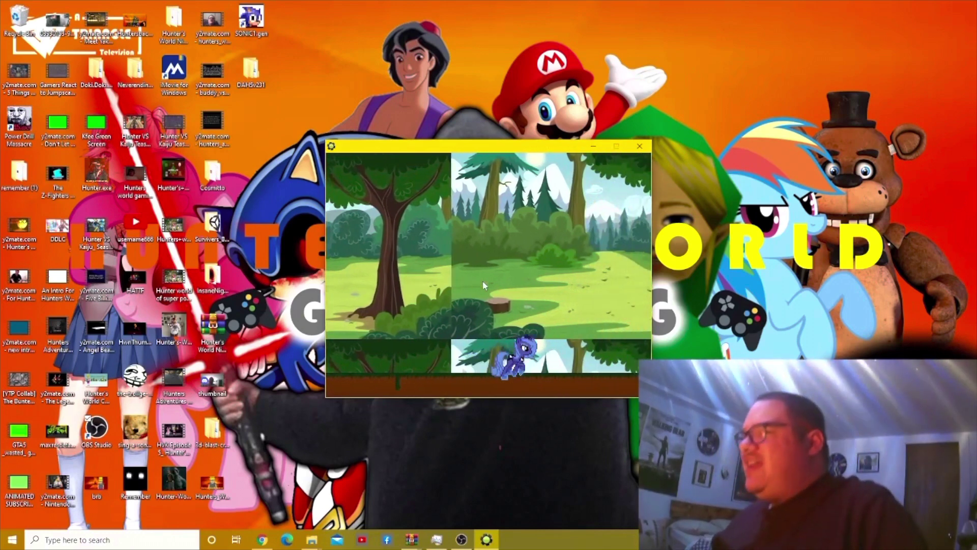
pyautogui.press('Right')
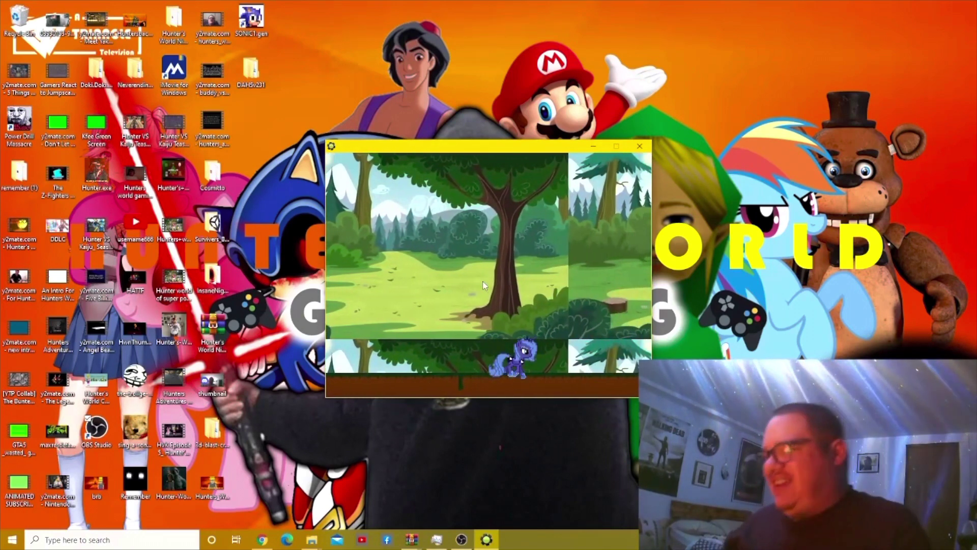
pyautogui.press('Right')
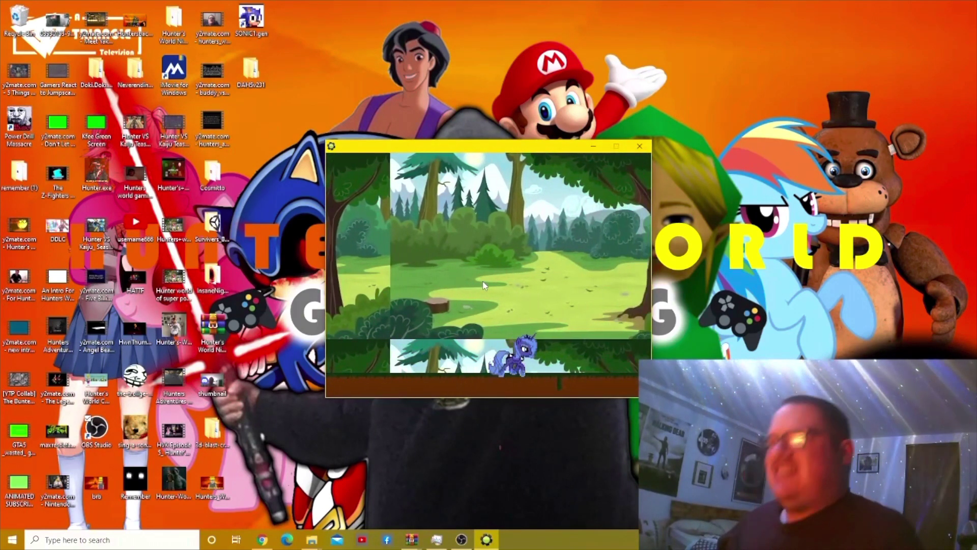
pyautogui.press('Right')
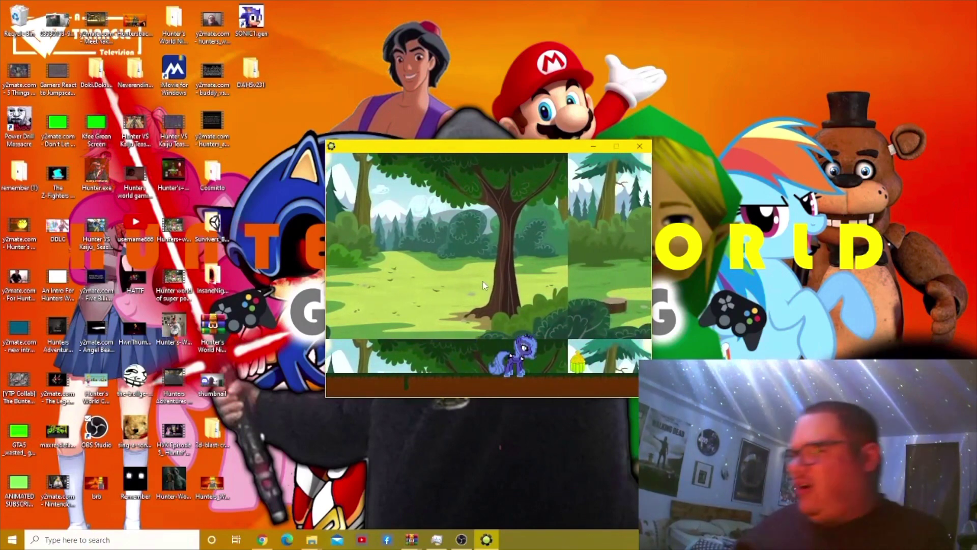
pyautogui.press('Right')
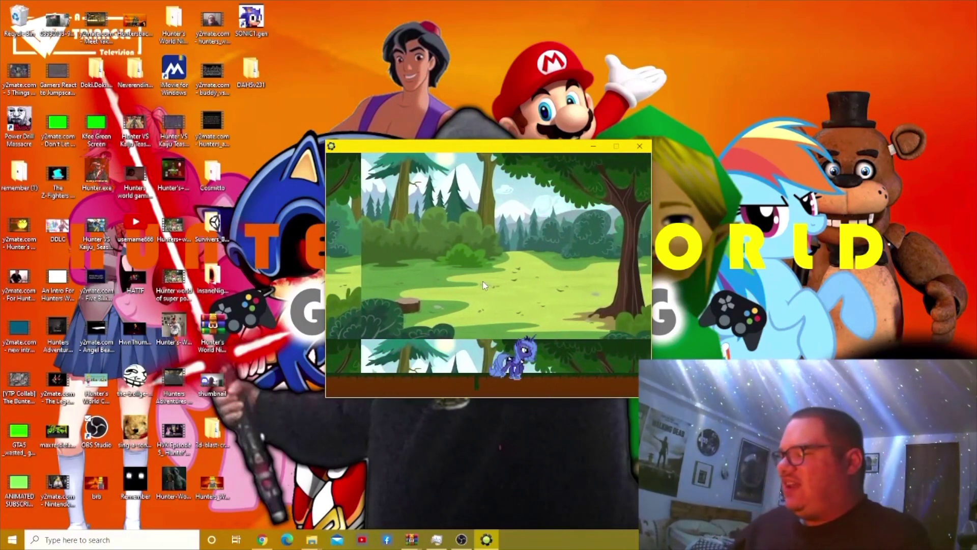
pyautogui.press('Right')
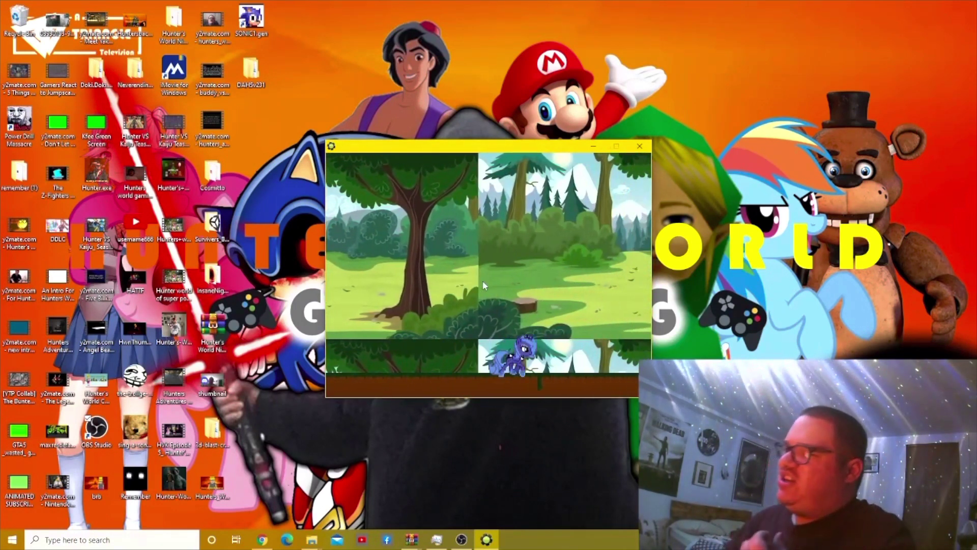
pyautogui.press('Right')
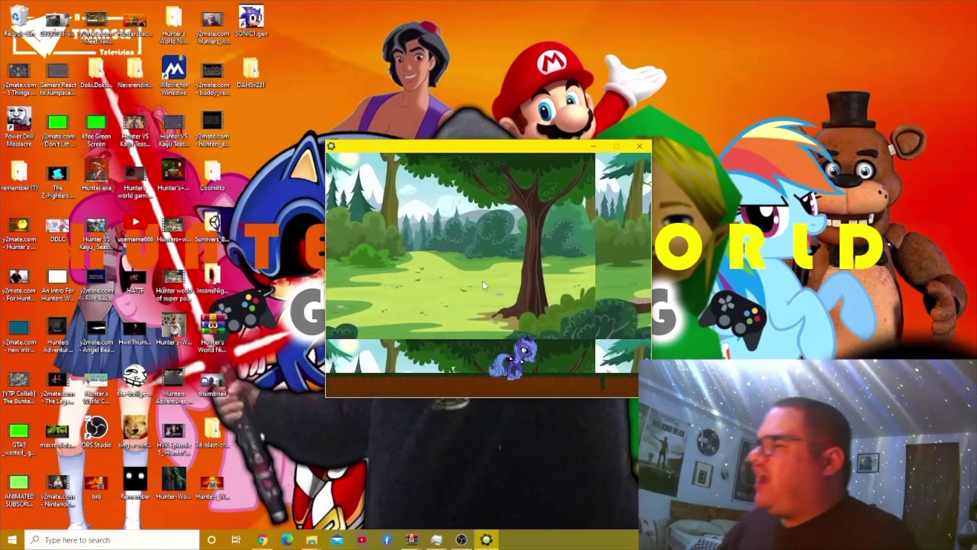
pyautogui.press('Right')
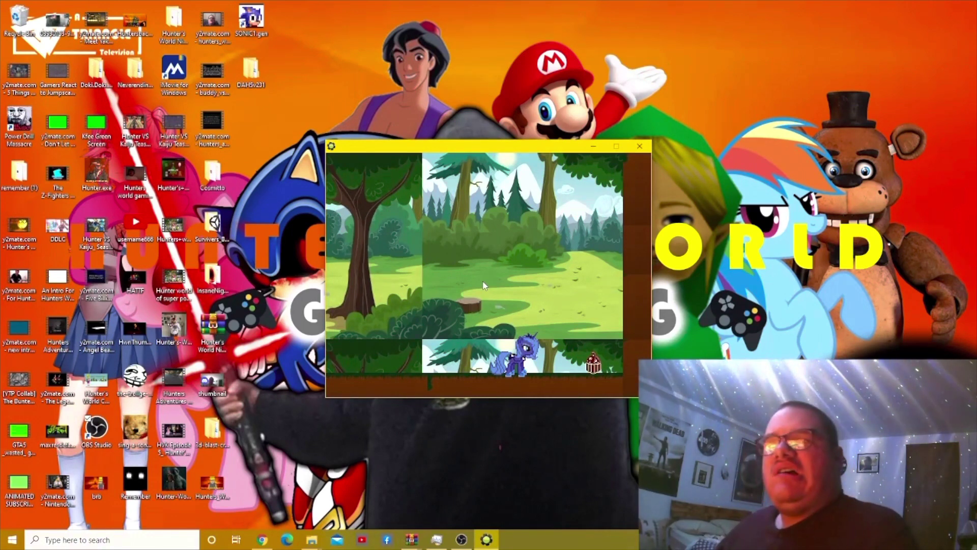
pyautogui.press('Right')
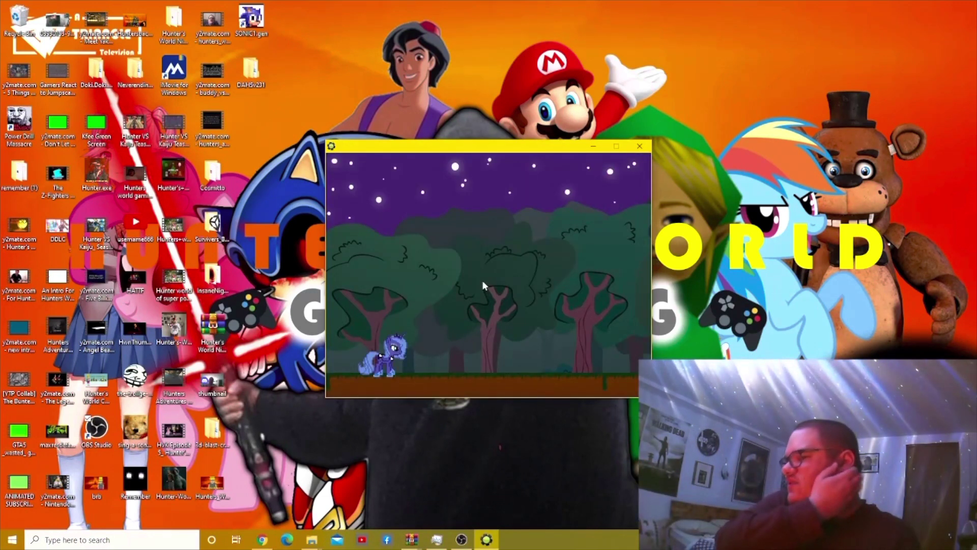
# Walk Luna right through the starry night forest until Pinkie Pie comes into view
pyautogui.press('Right')
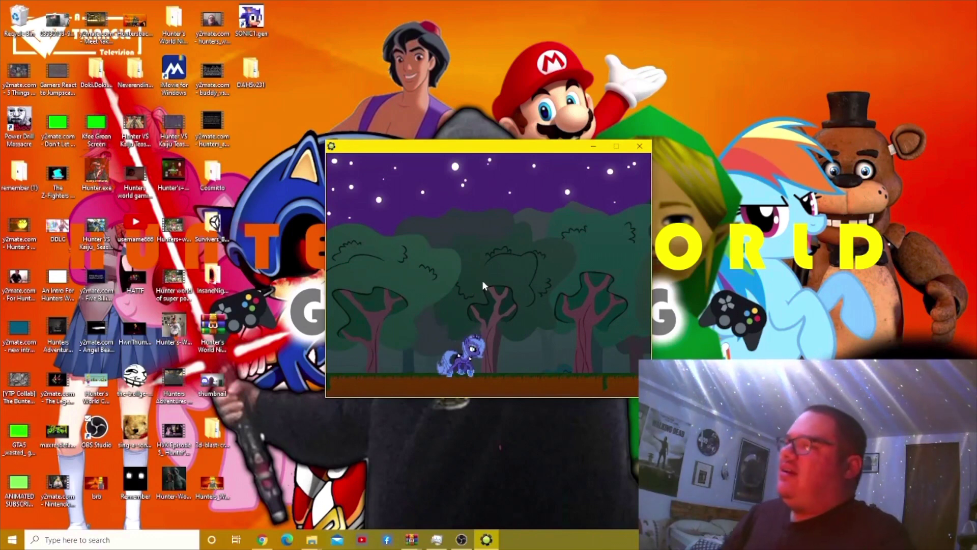
pyautogui.press('Right')
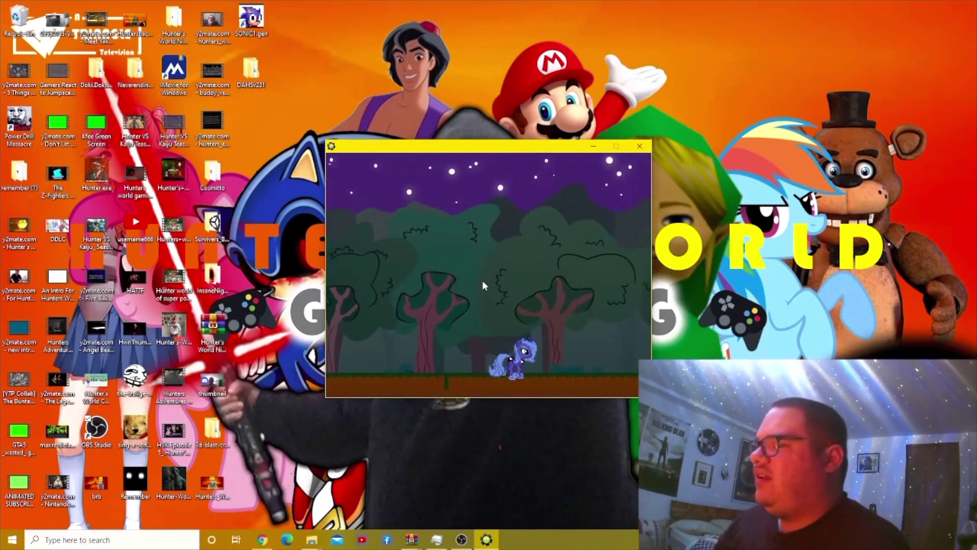
pyautogui.press('Right')
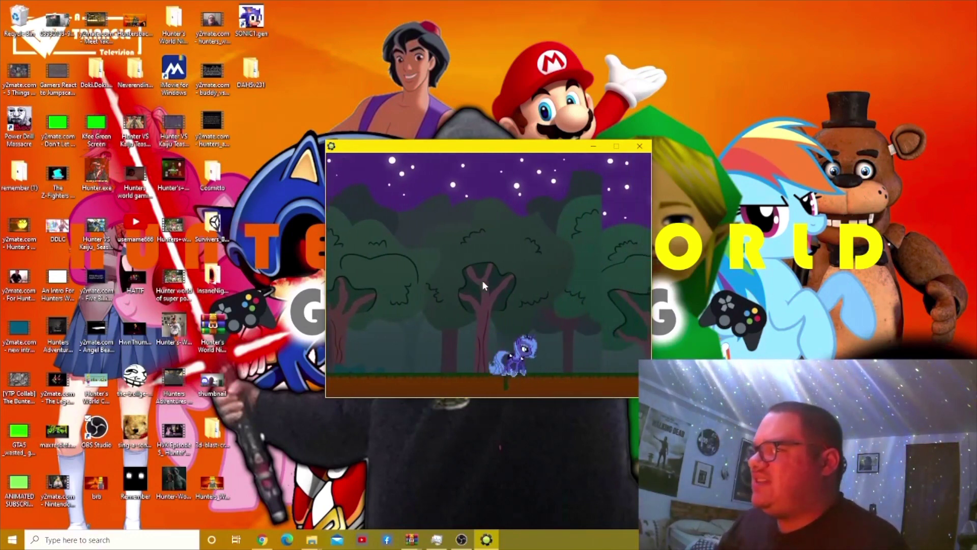
pyautogui.press('Right')
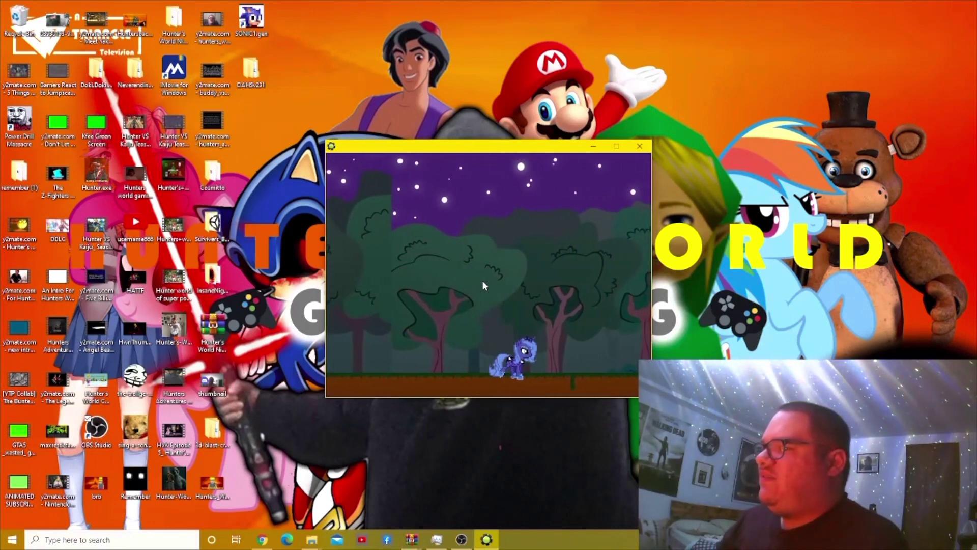
pyautogui.press('Right')
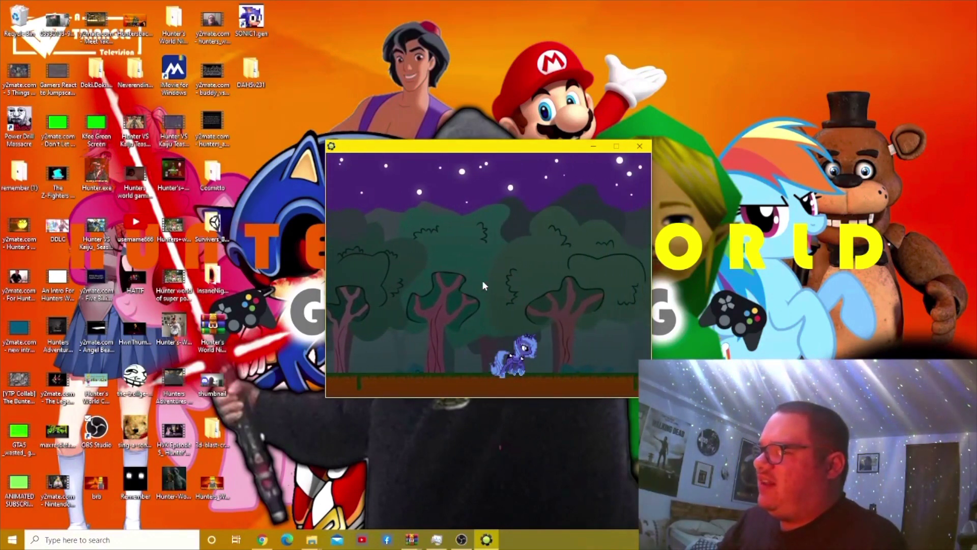
pyautogui.press('Right')
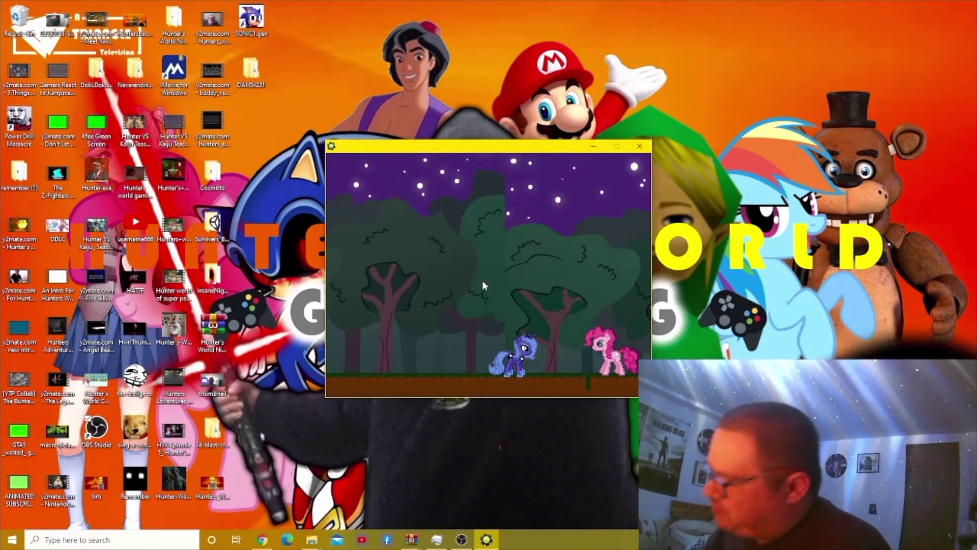
# Meet Pinkie Pie and finish her ring dialogue through her goodbye, entering the purple sky
pyautogui.press('Right')
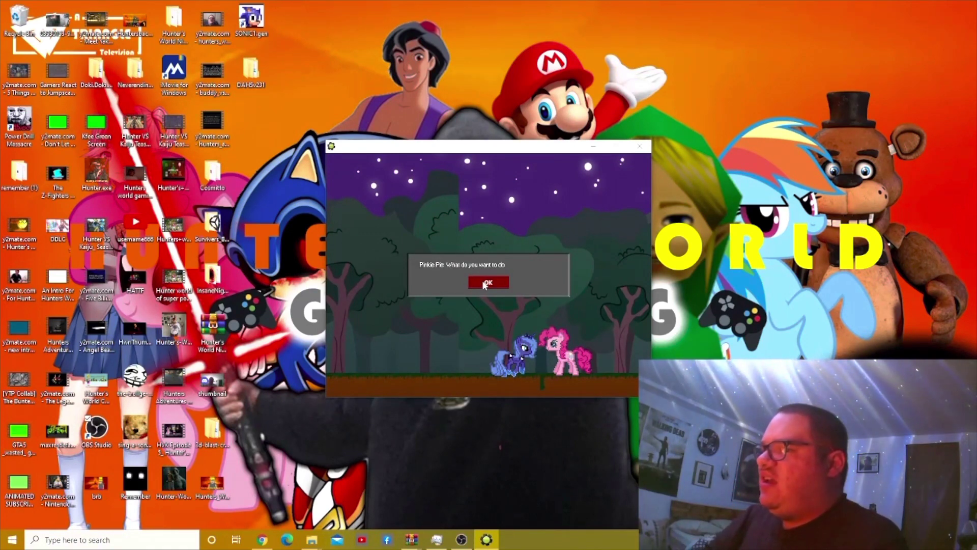
pyautogui.click(485, 285)
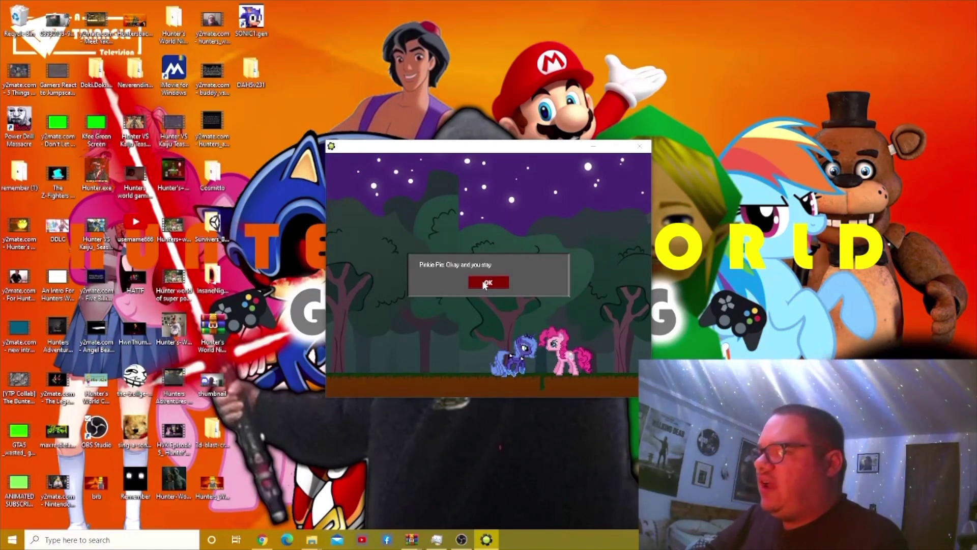
pyautogui.click(485, 285)
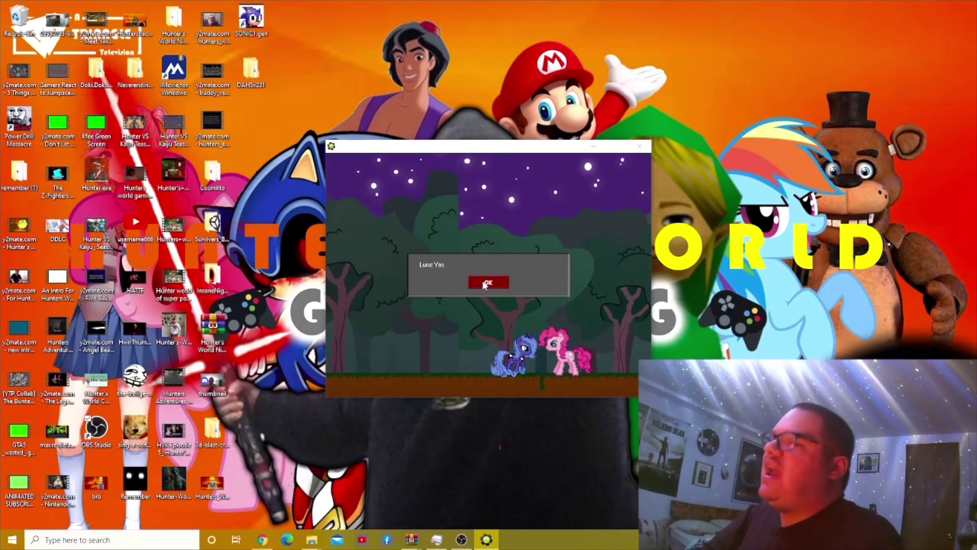
pyautogui.click(484, 285)
pyautogui.click(484, 285)
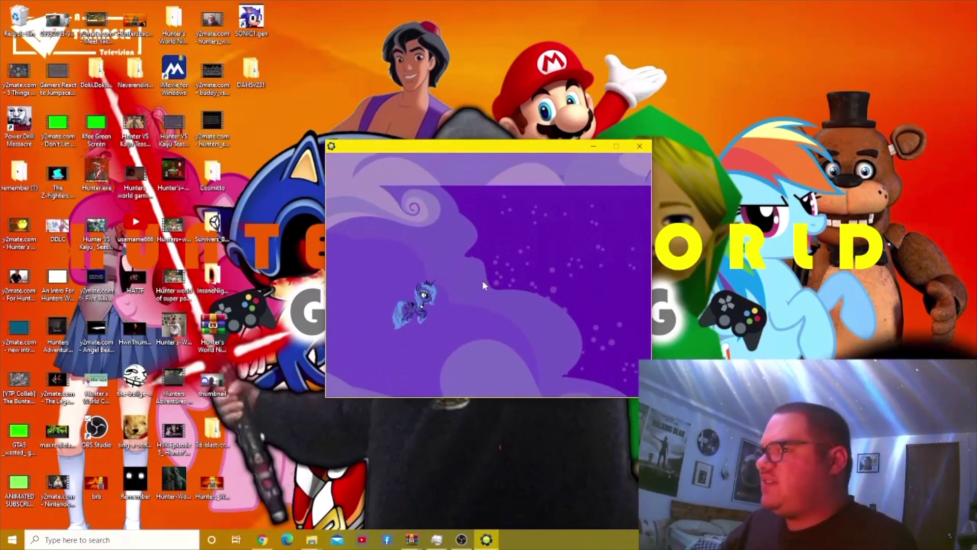
# Fly Luna right, back left, then down-right until the grey-sky ground level loads
pyautogui.press('Right')
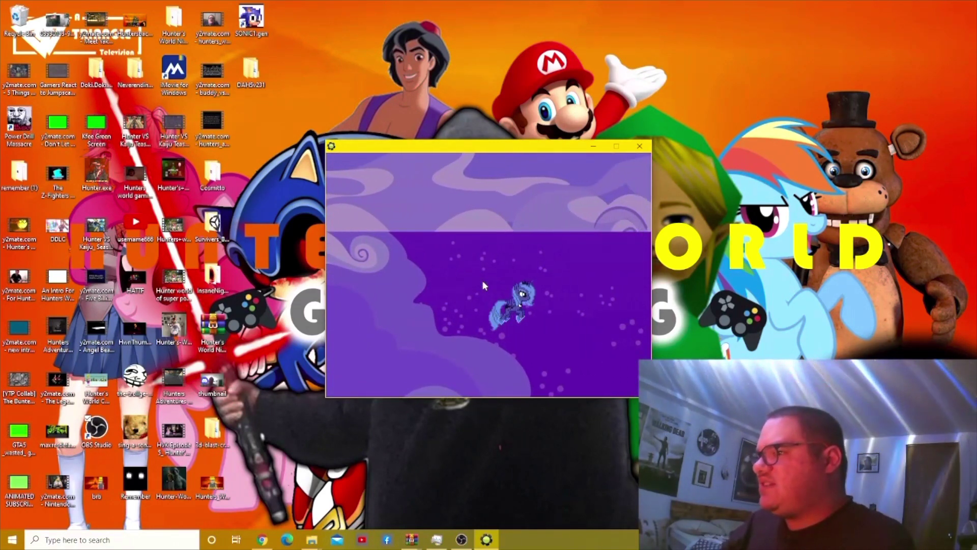
pyautogui.press('Left')
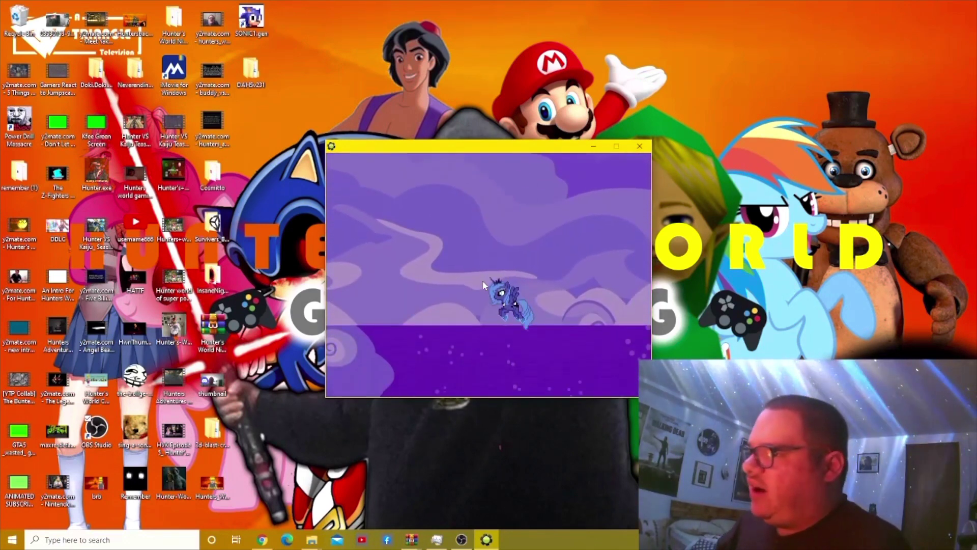
pyautogui.press('Right')
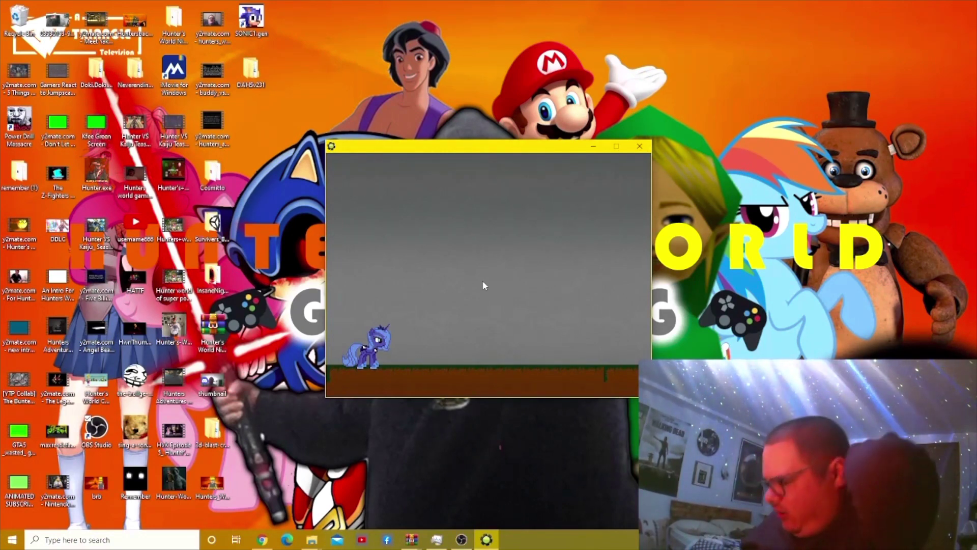
# Walk Luna right along the brown ground until the pink pony appears
pyautogui.press('Right')
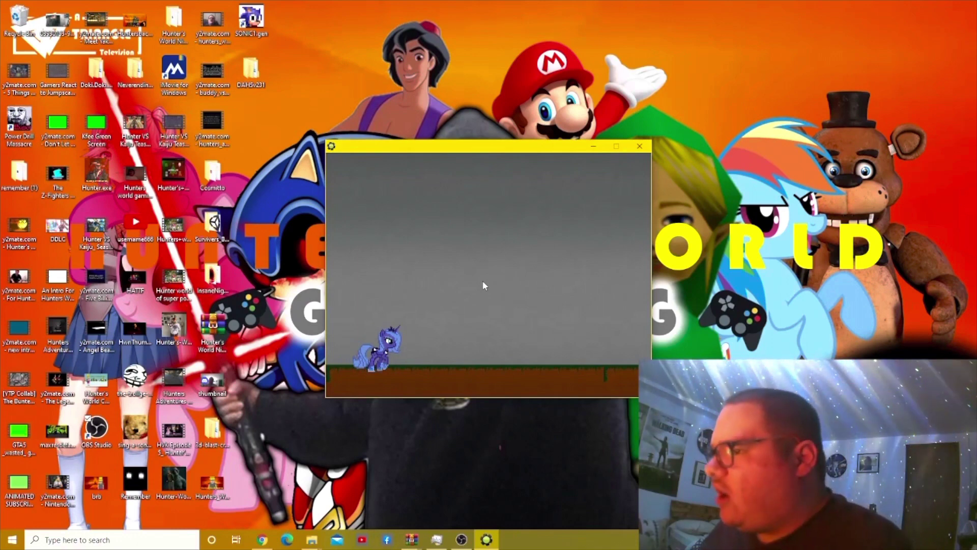
pyautogui.press('Right')
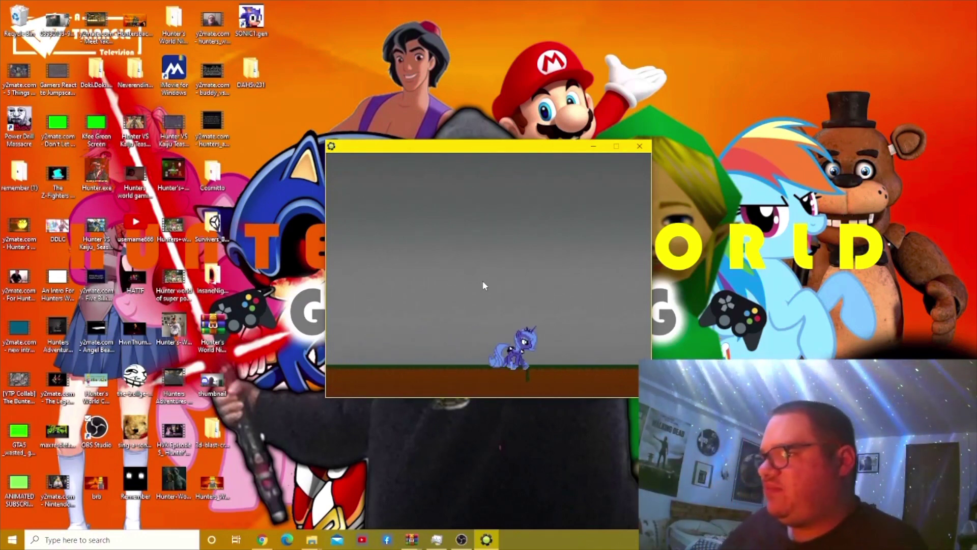
pyautogui.press('Right')
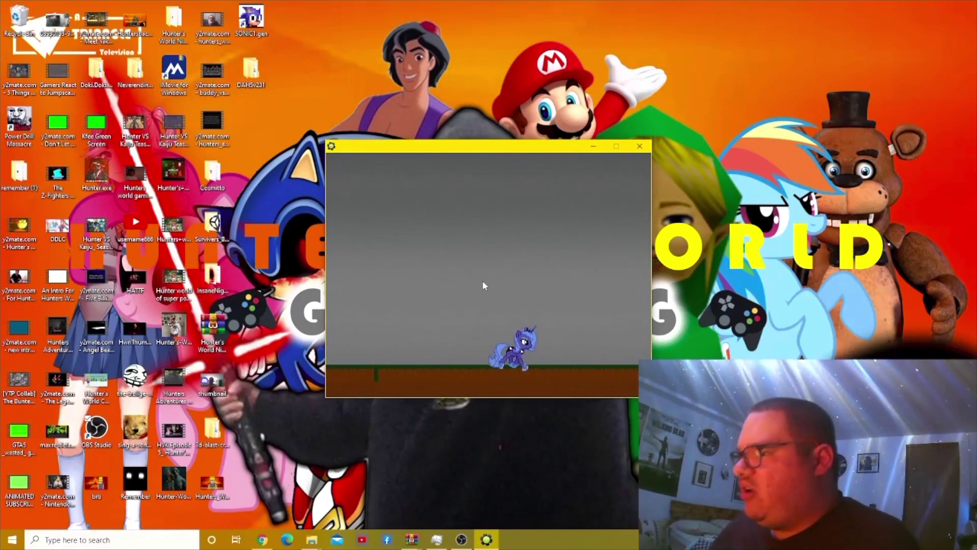
pyautogui.press('Right')
pyautogui.press('Right')
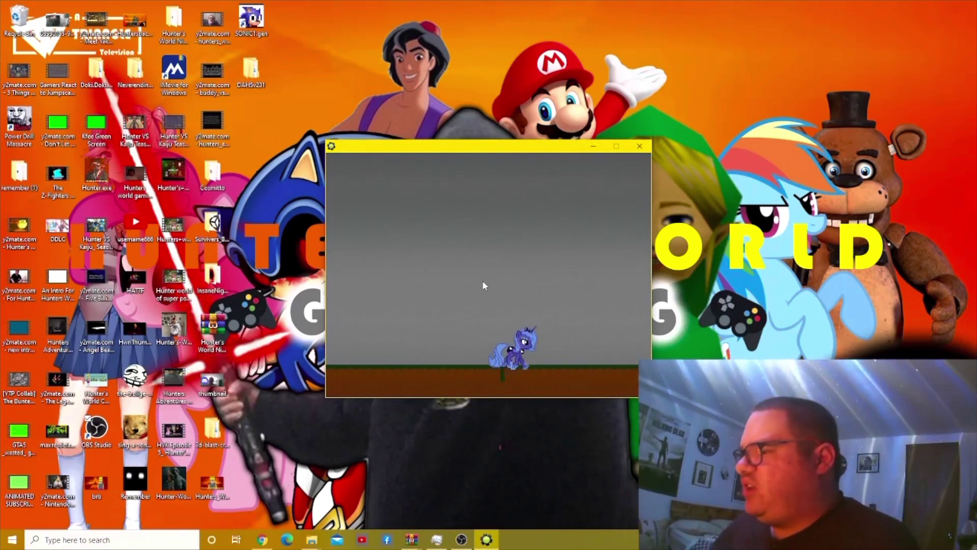
pyautogui.press('Right')
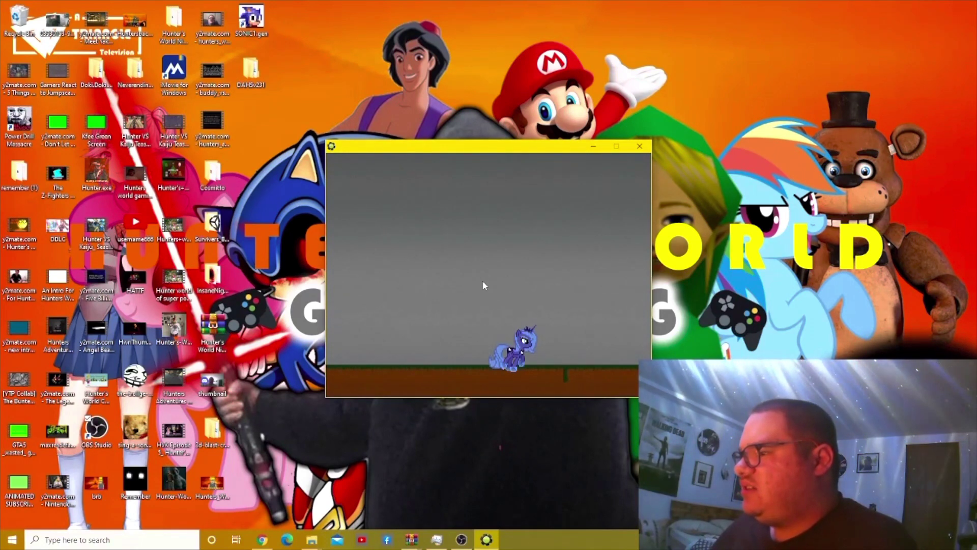
pyautogui.press('Right')
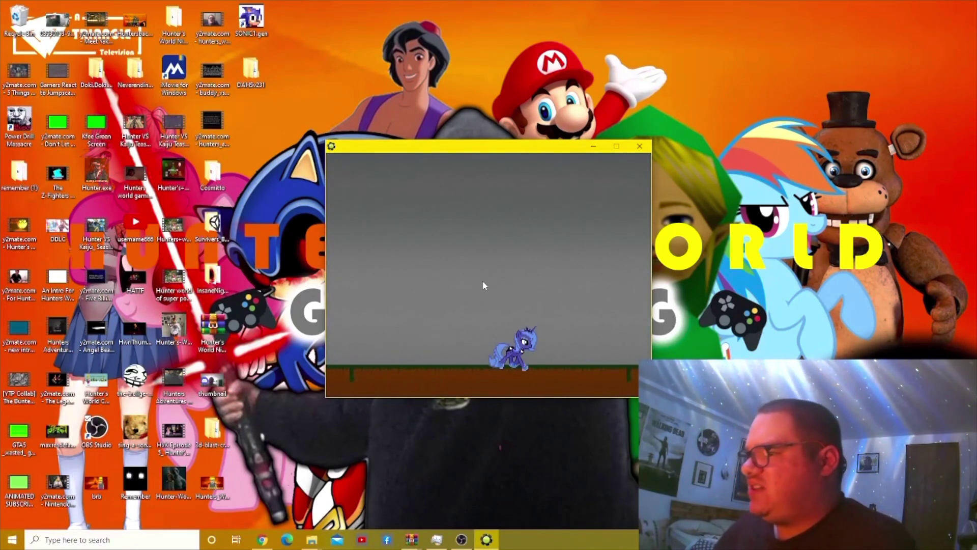
pyautogui.press('Right')
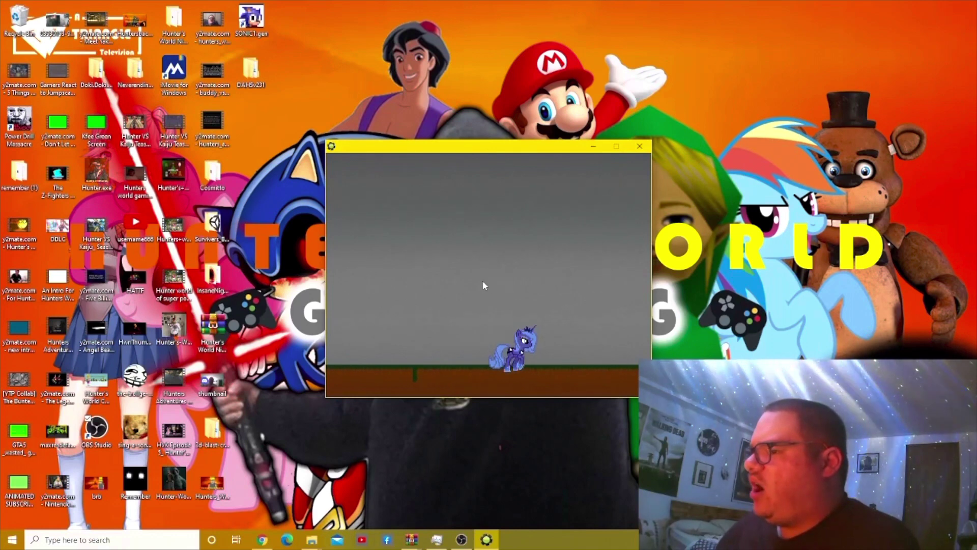
pyautogui.press('Right')
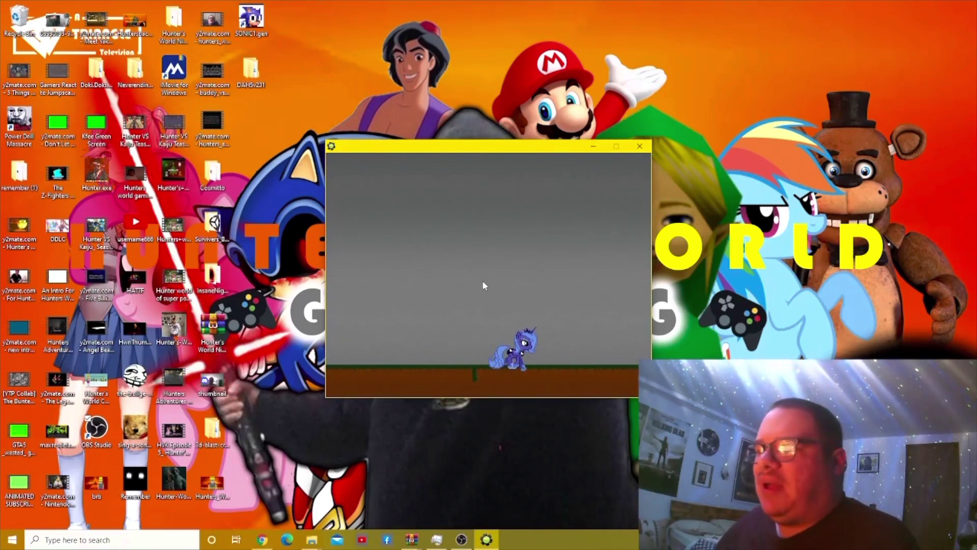
pyautogui.press('Right')
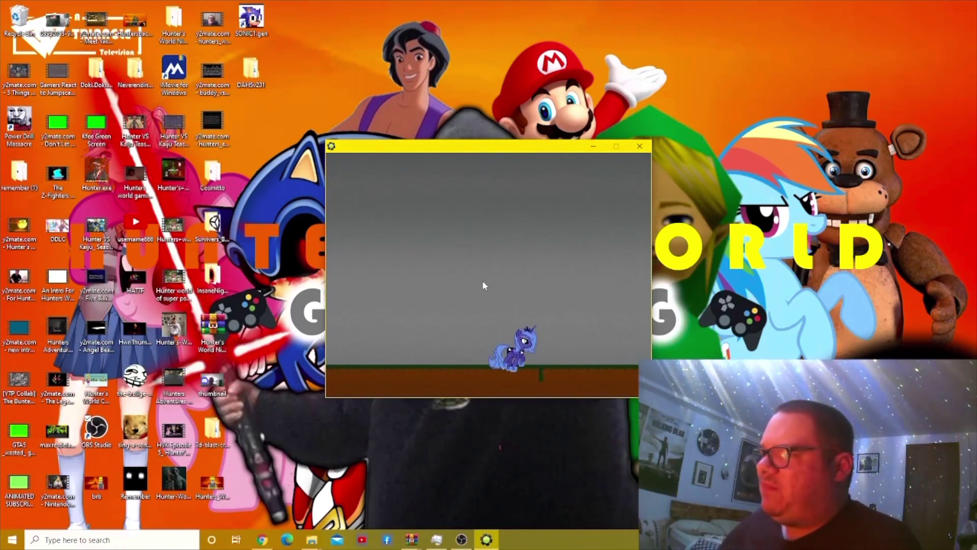
pyautogui.press('Right')
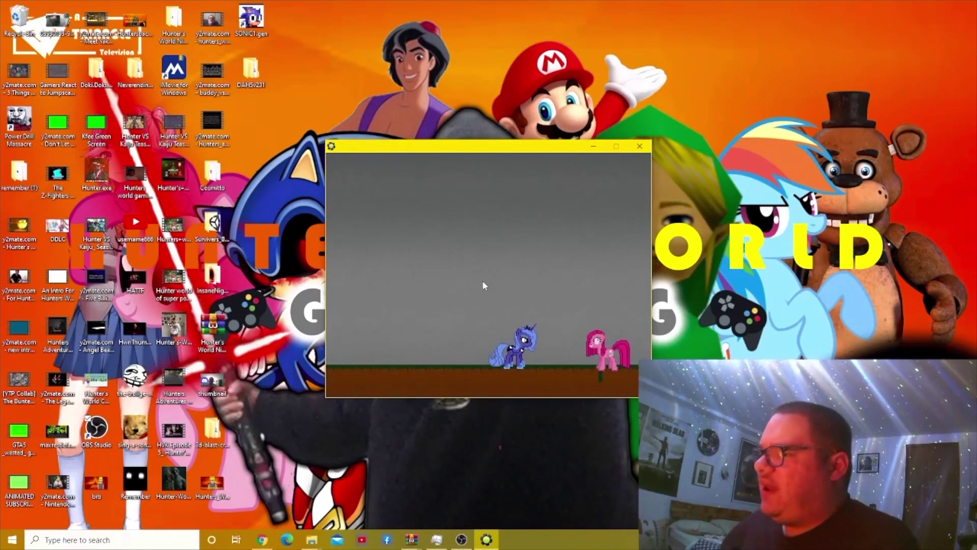
# Step Luna back left briefly, then walk her right toward the pink pony
pyautogui.press('Left')
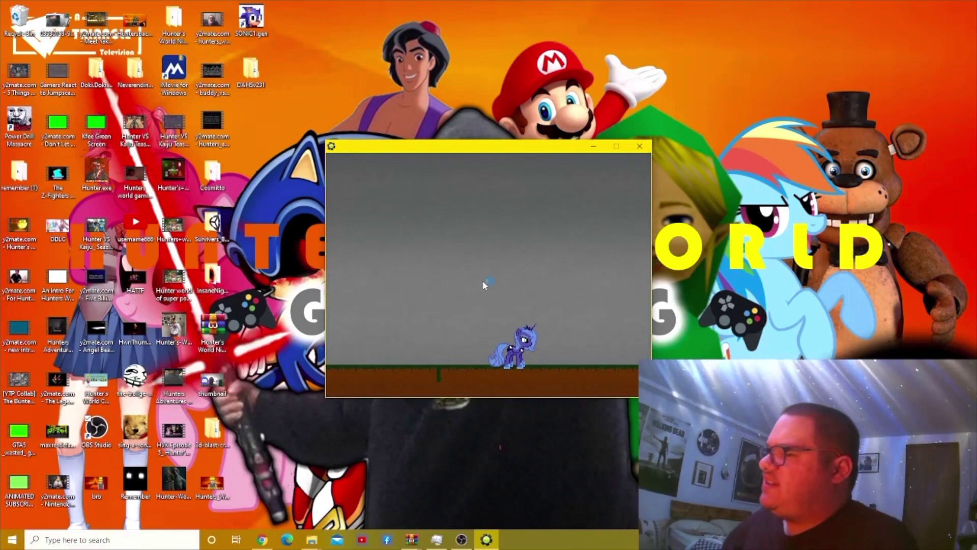
pyautogui.press('Left')
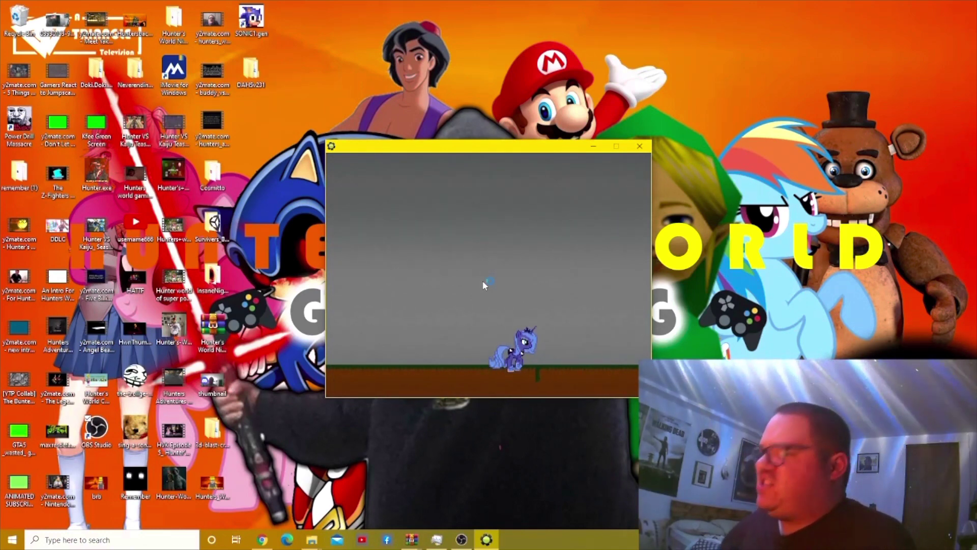
pyautogui.press('Right')
pyautogui.press('Right')
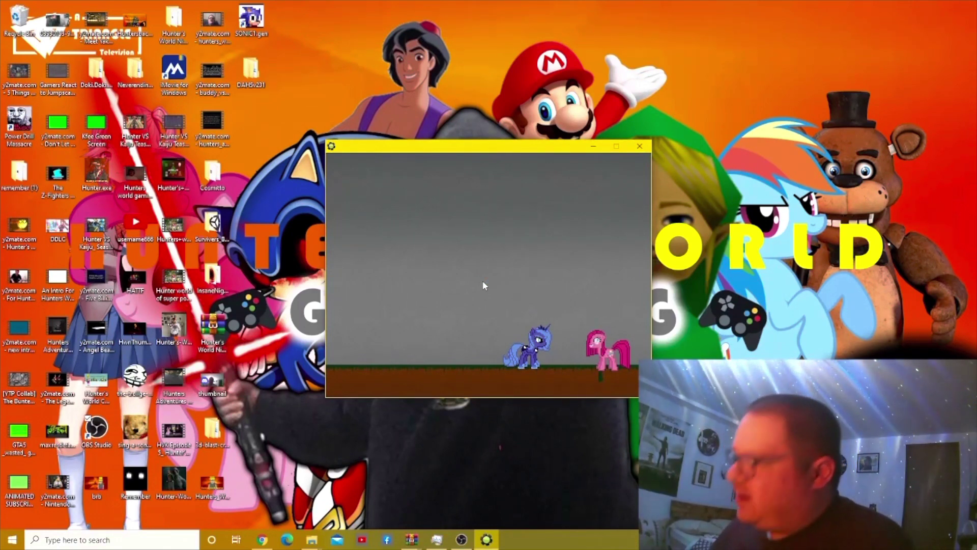
# Confront Pinkamena, asking about Pinkie Pie, until Luna calls her bad and she laughs
pyautogui.press('Right')
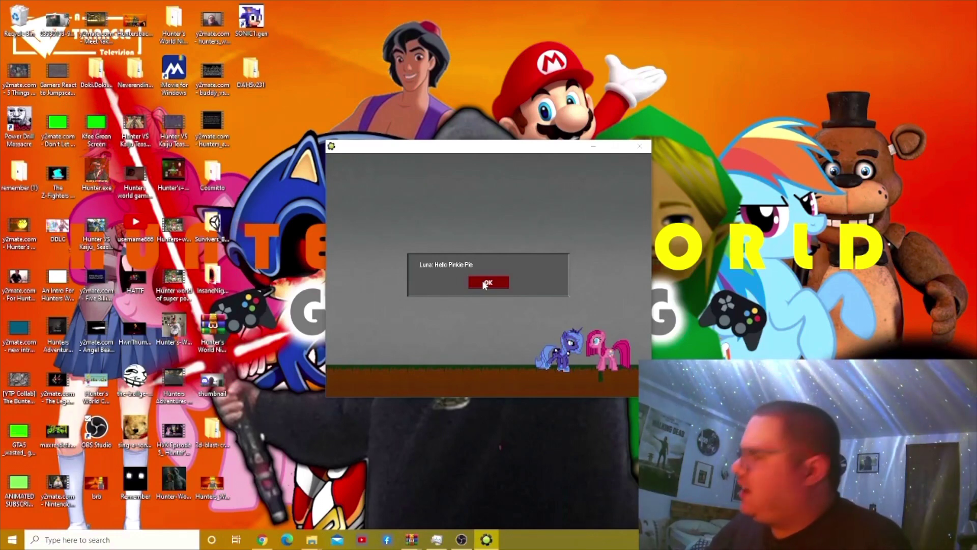
pyautogui.click(484, 285)
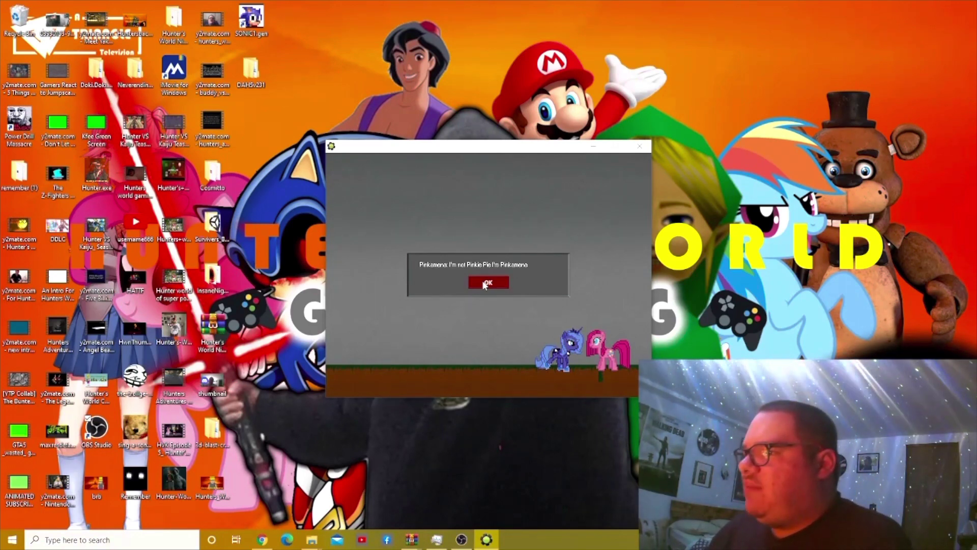
pyautogui.click(484, 284)
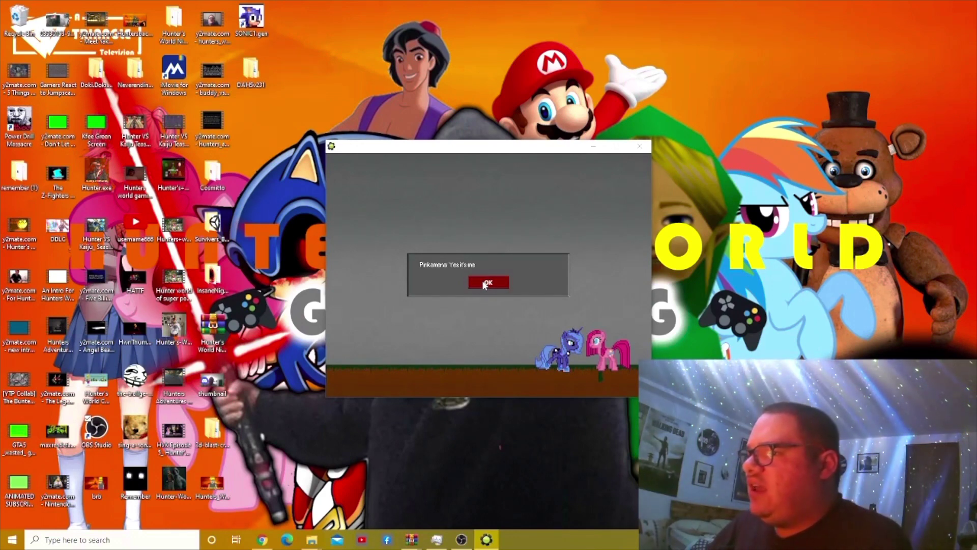
pyautogui.click(484, 285)
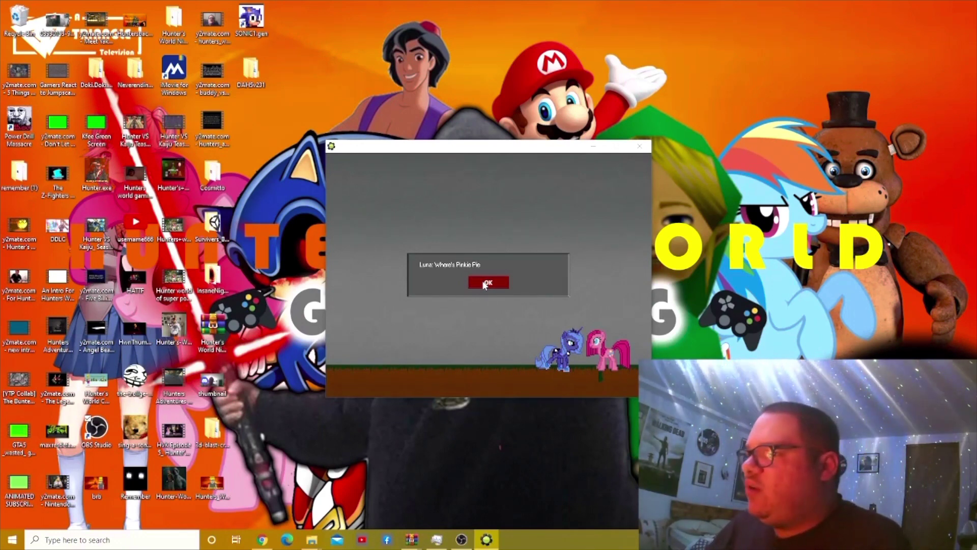
pyautogui.click(485, 285)
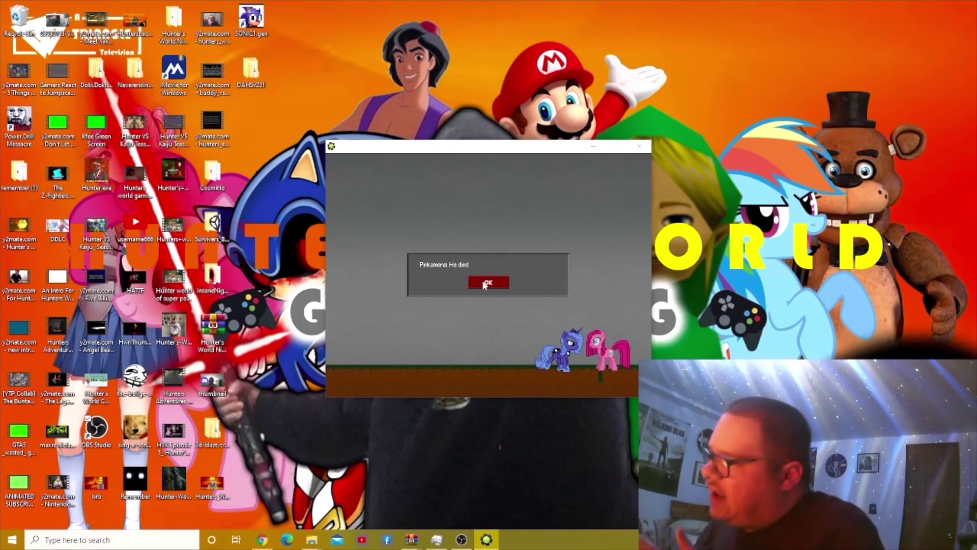
pyautogui.click(484, 285)
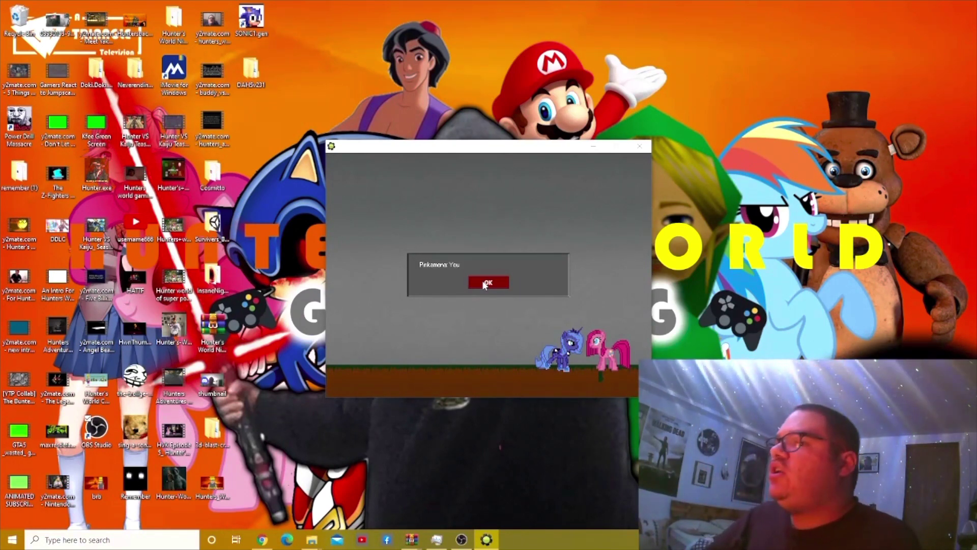
pyautogui.click(484, 285)
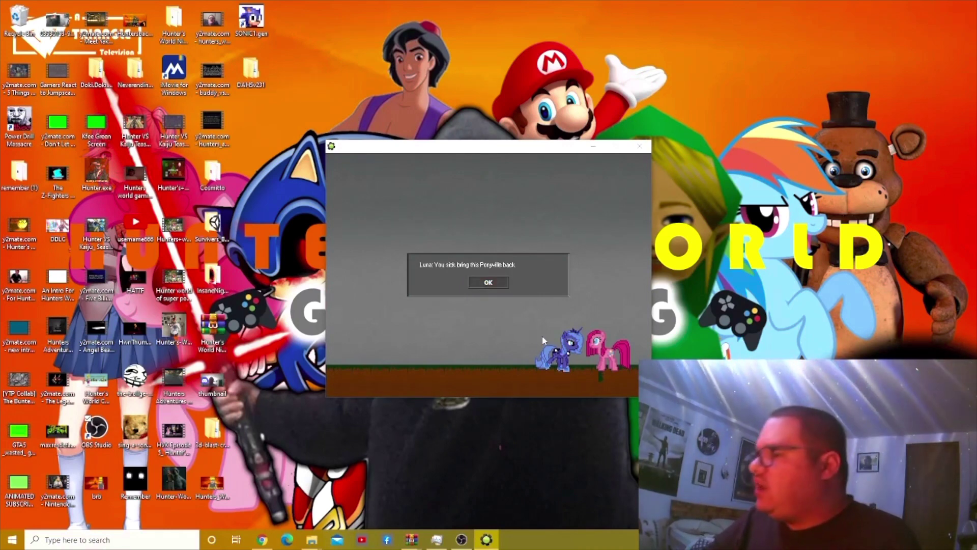
pyautogui.click(489, 285)
pyautogui.click(489, 284)
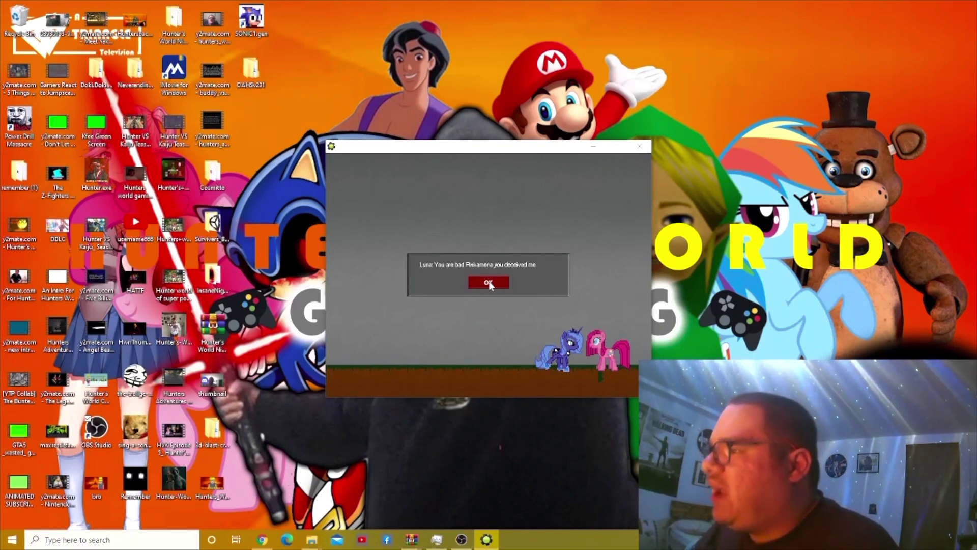
pyautogui.click(489, 285)
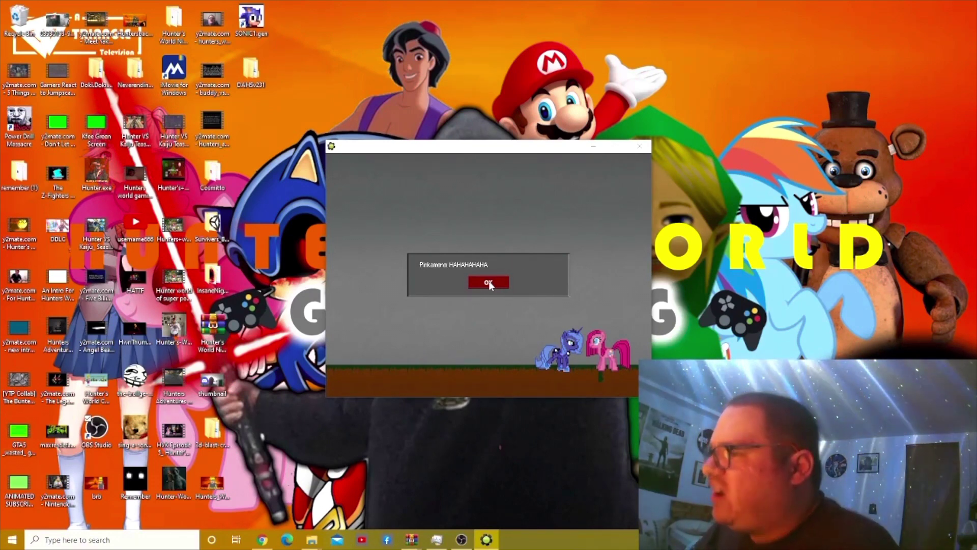
# Continue past Pinkamena's play request and threats to Luna's scream and the jumpscare
pyautogui.click(490, 285)
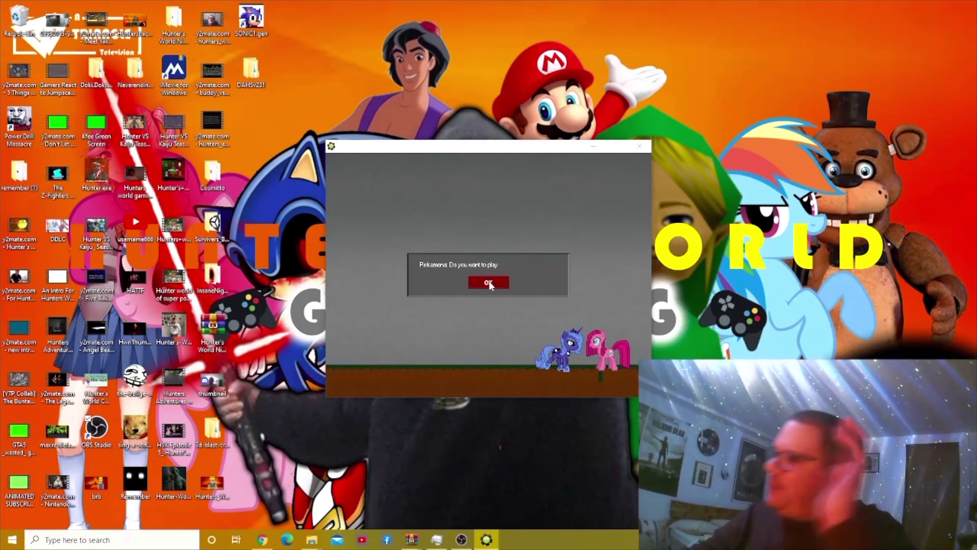
pyautogui.click(489, 284)
pyautogui.click(490, 284)
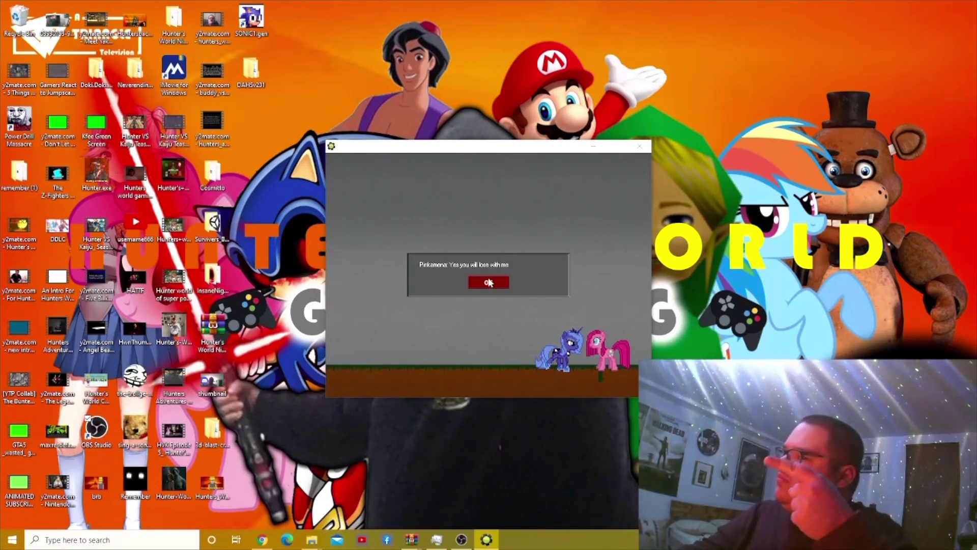
pyautogui.click(489, 283)
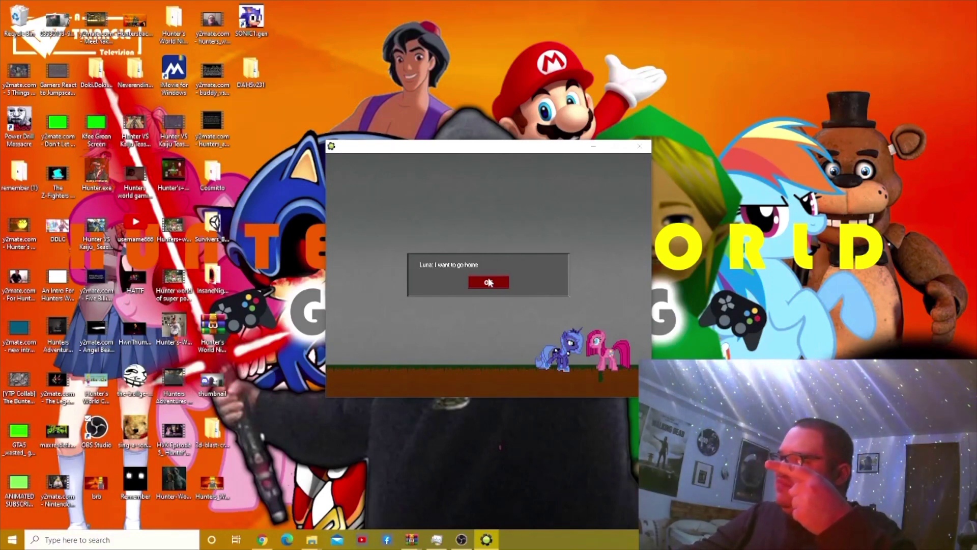
pyautogui.click(489, 283)
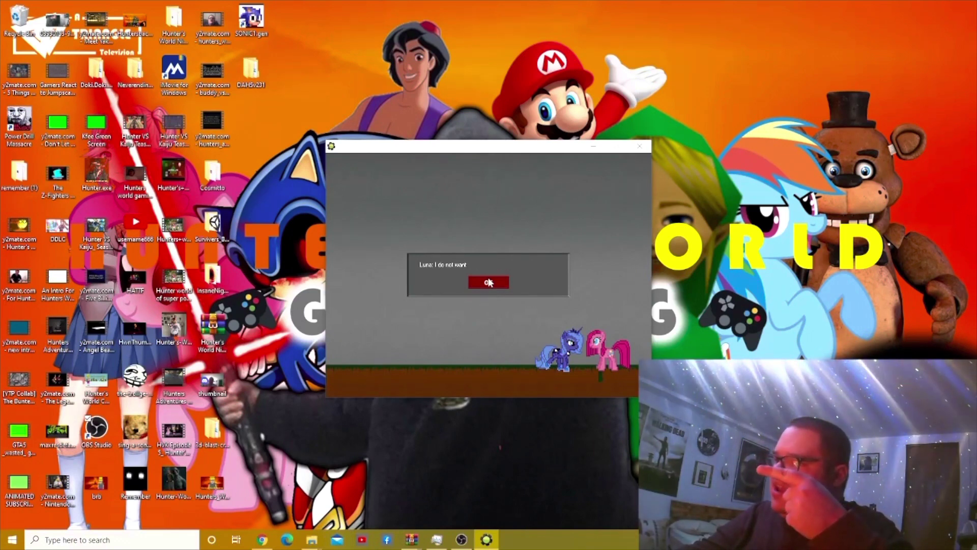
pyautogui.click(489, 283)
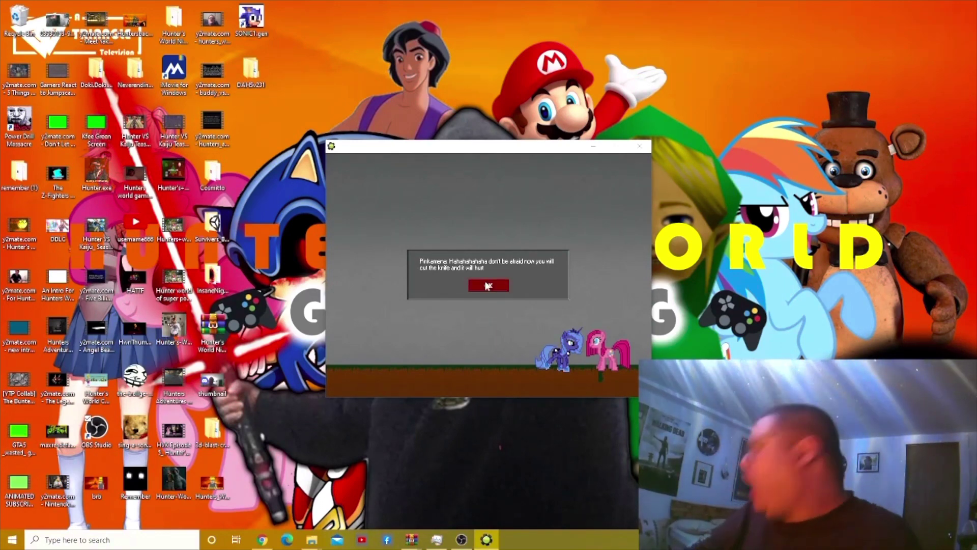
pyautogui.click(488, 287)
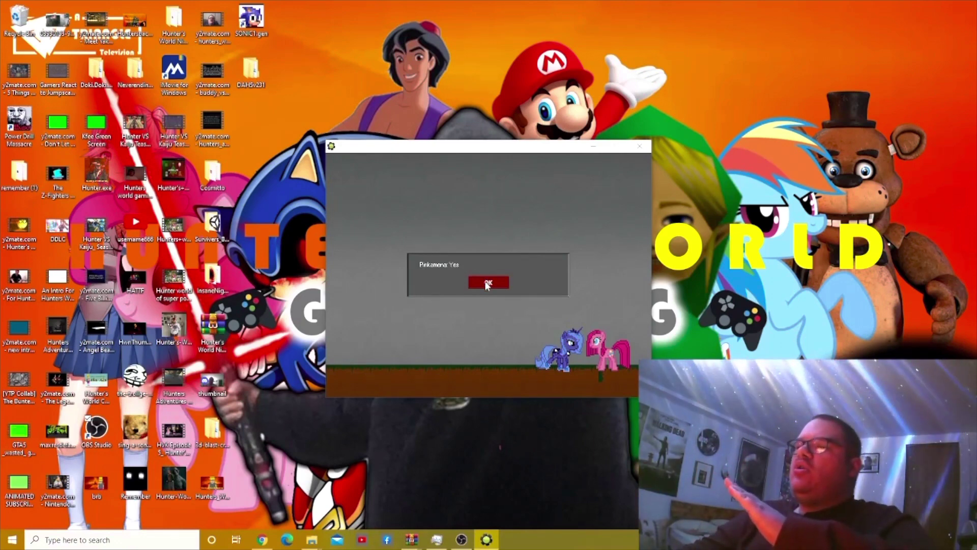
pyautogui.click(488, 285)
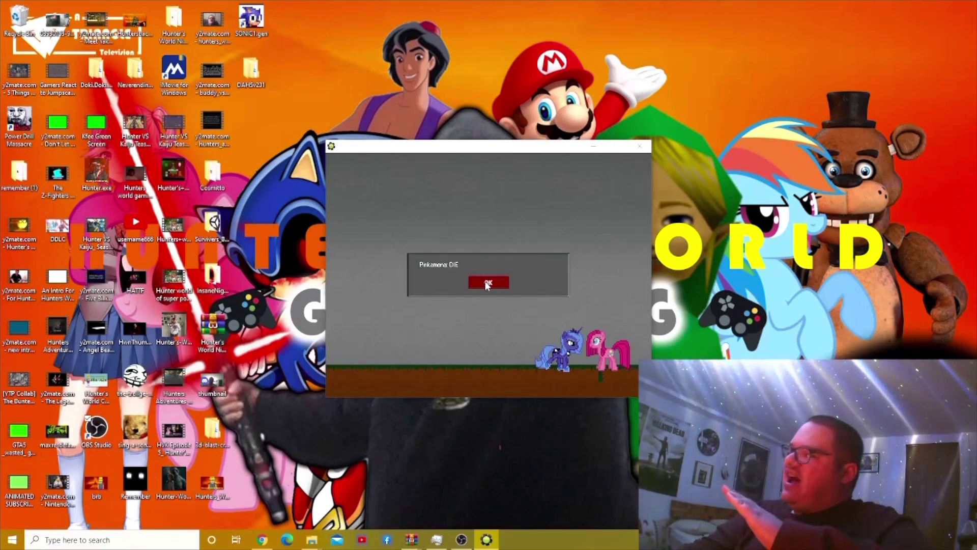
pyautogui.click(488, 286)
pyautogui.click(487, 285)
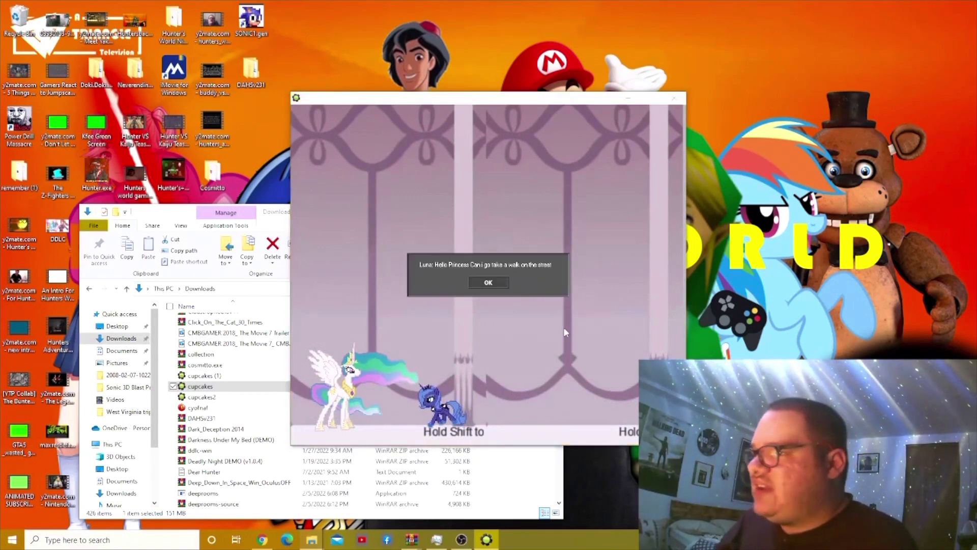
# Finish Luna's palace talk with Celestia about walking on the street, reaching the sunny village
pyautogui.click(495, 282)
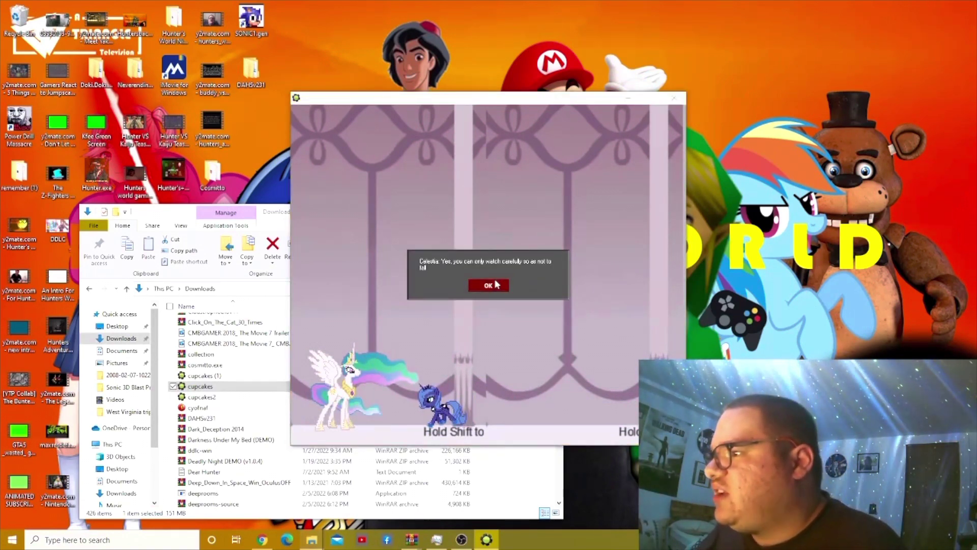
pyautogui.click(495, 285)
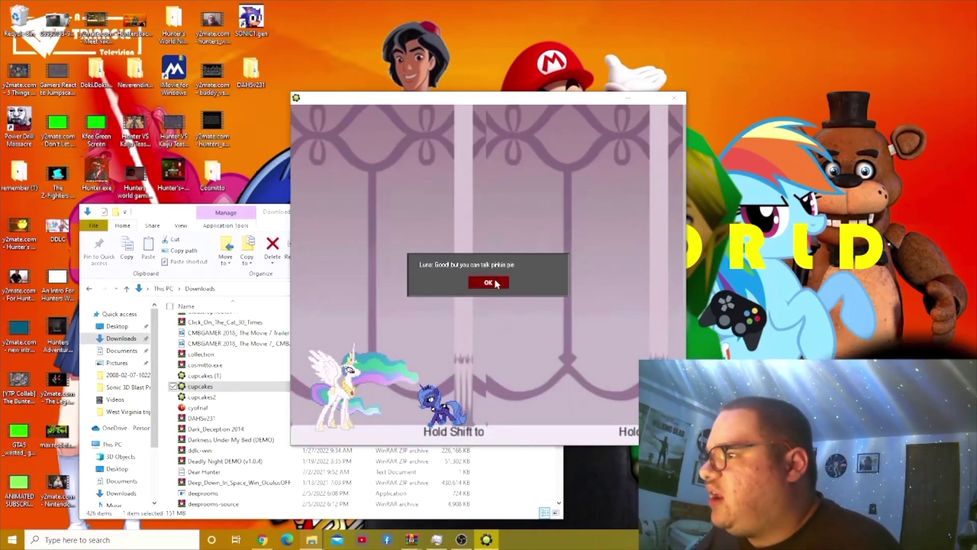
pyautogui.click(495, 284)
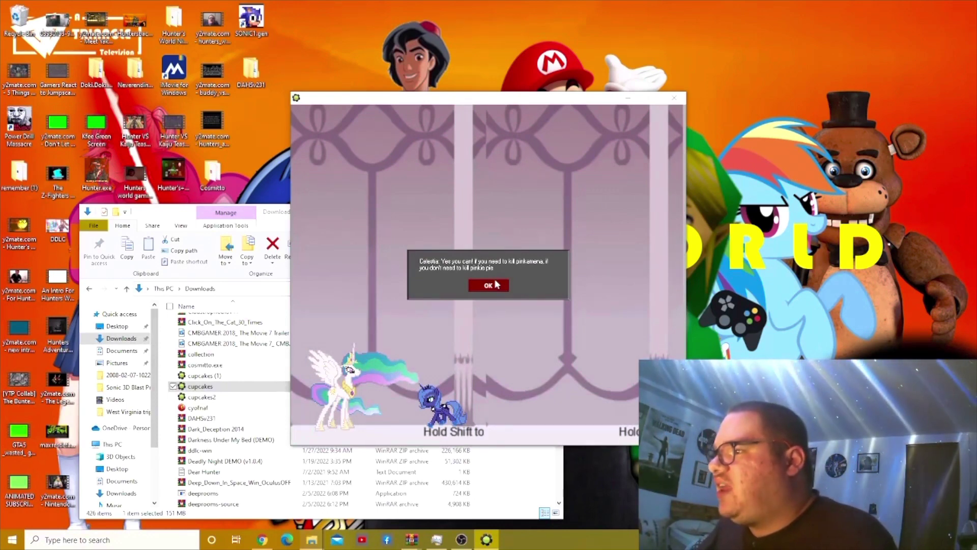
pyautogui.click(495, 285)
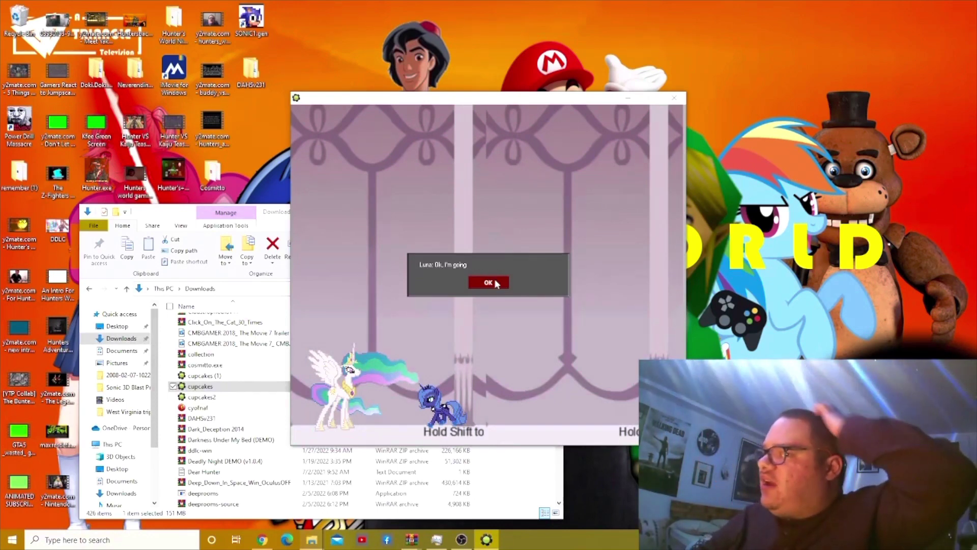
pyautogui.click(495, 283)
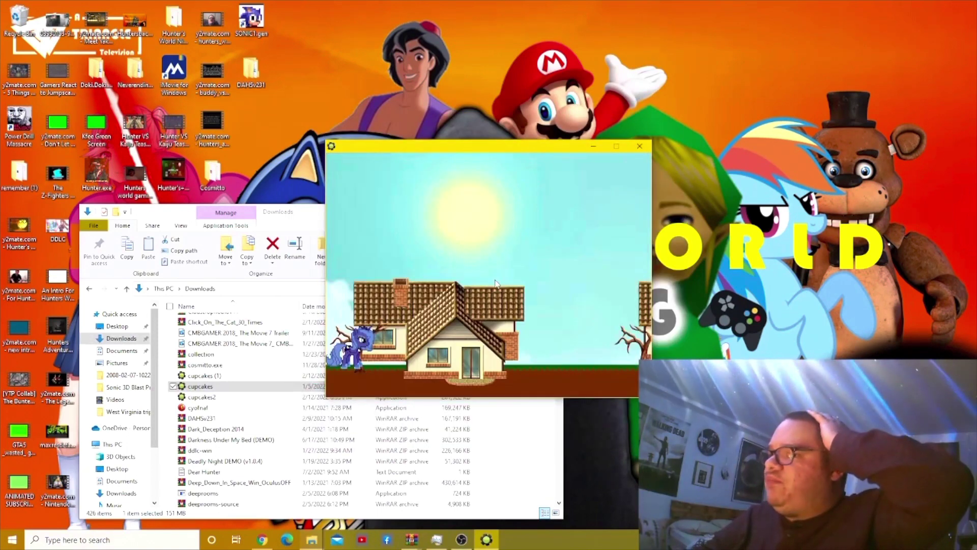
# Walk Luna right past the village houses until Pinkie Pie greets her and asks her name
pyautogui.press('Right')
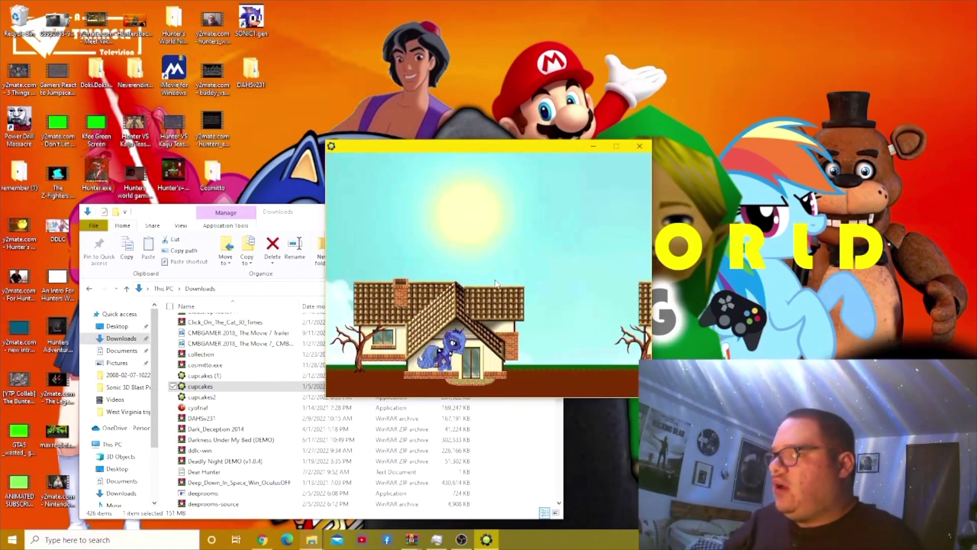
pyautogui.press('Right')
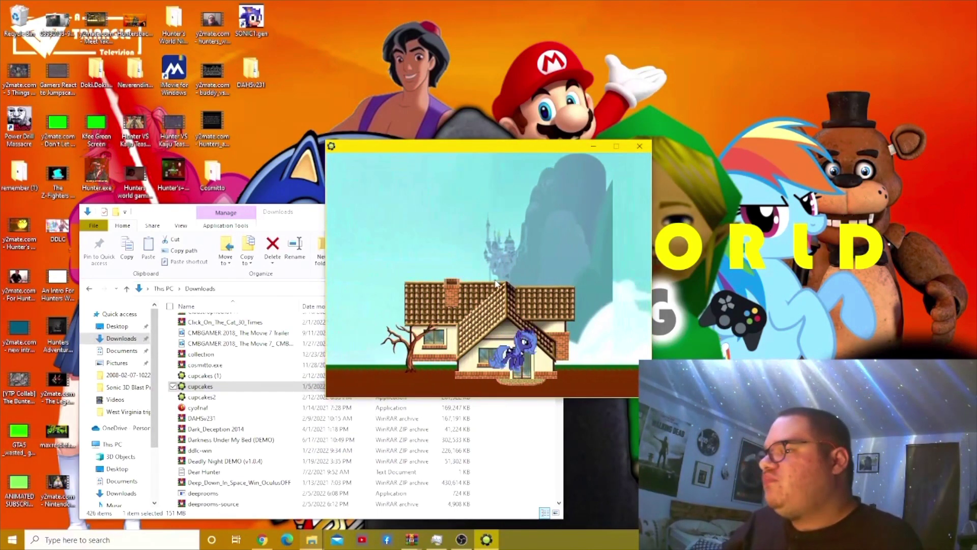
pyautogui.press('Right')
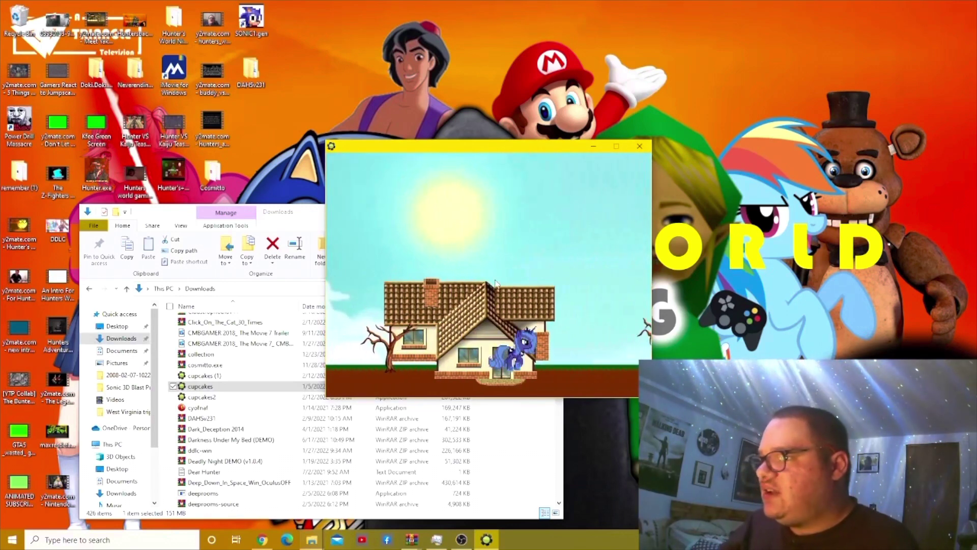
pyautogui.press('Right')
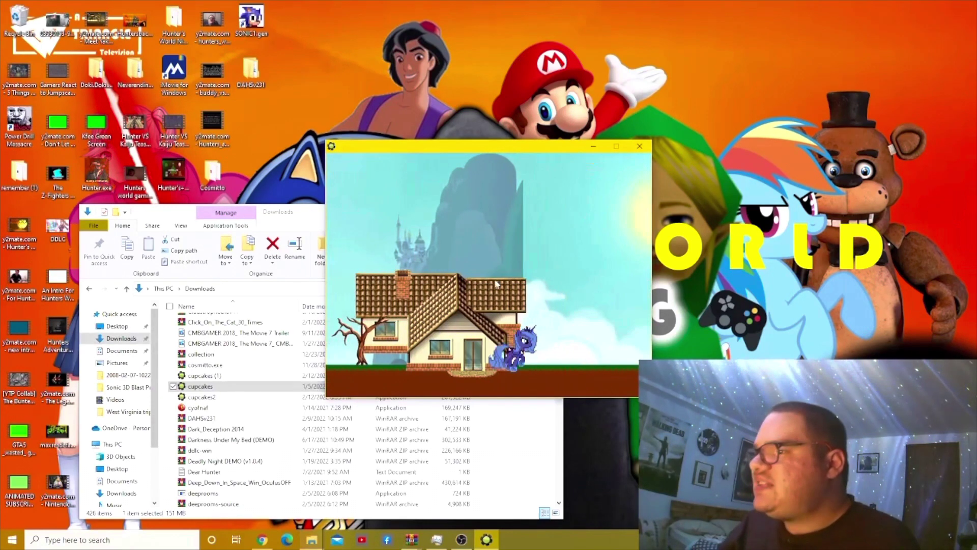
pyautogui.press('Right')
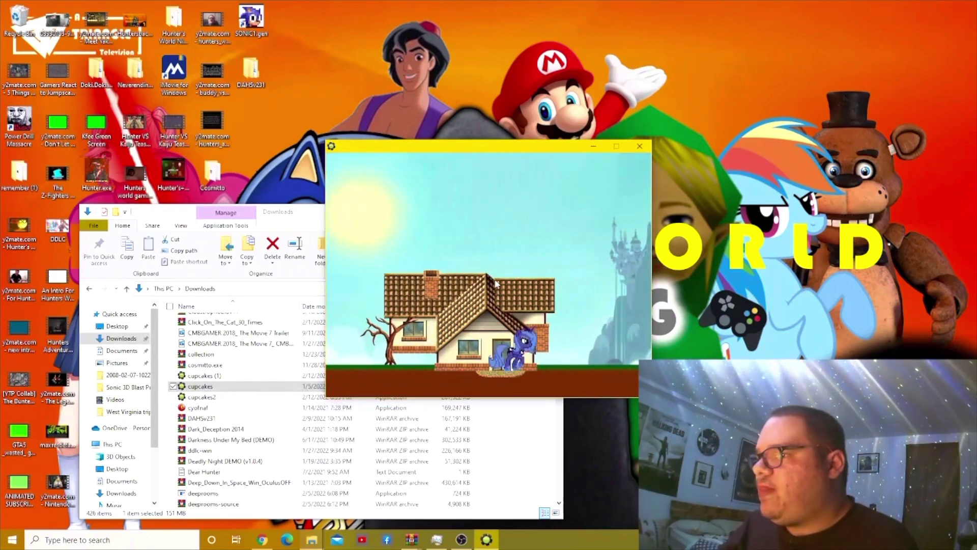
pyautogui.press('Right')
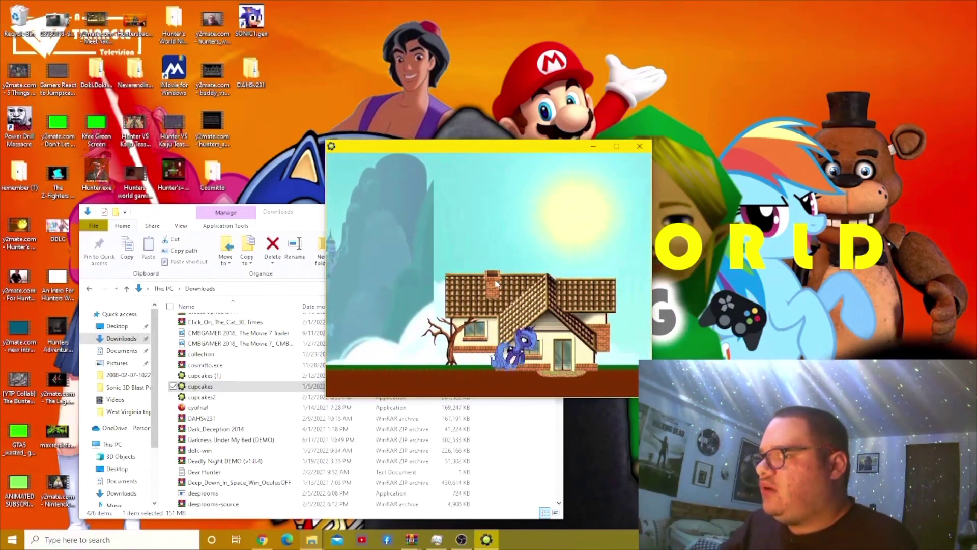
pyautogui.press('Right')
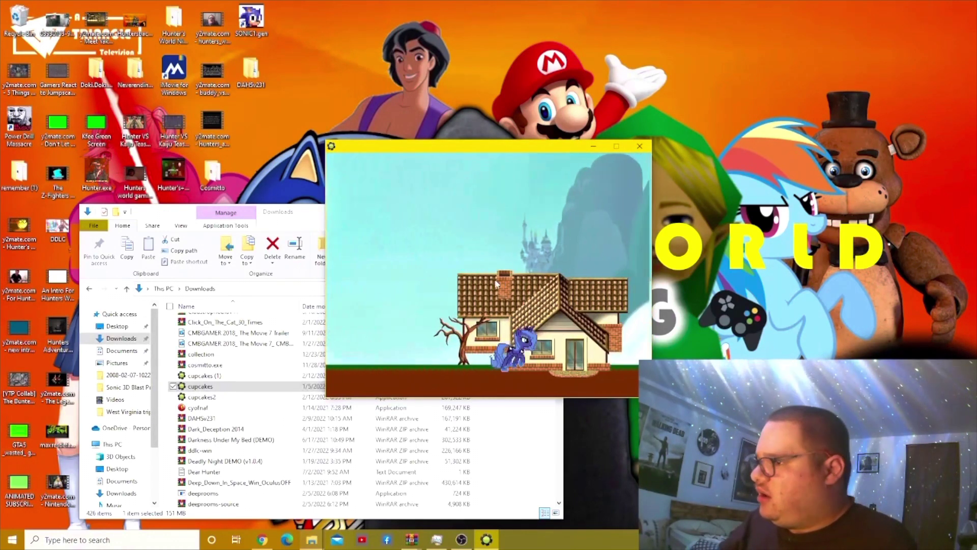
pyautogui.press('Right')
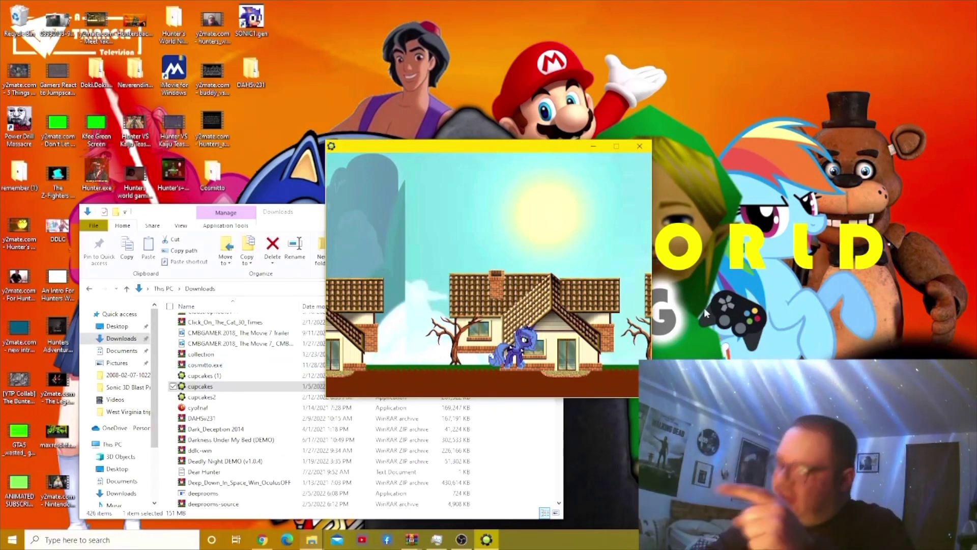
pyautogui.press('Right')
pyautogui.press('Right')
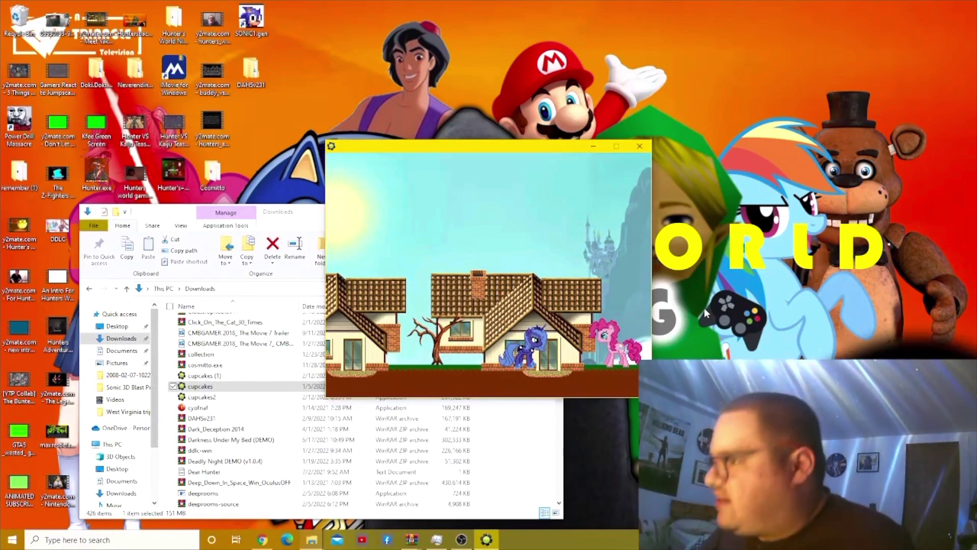
pyautogui.press('Right')
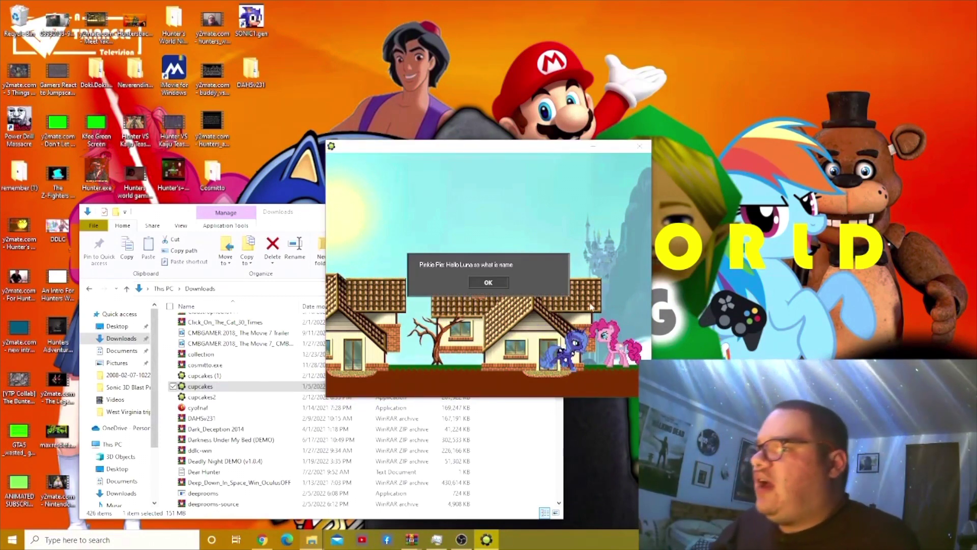
# Advance through Pinkie Pie's cupcake chat with Luna until the forest level loads
pyautogui.click(481, 282)
pyautogui.click(481, 283)
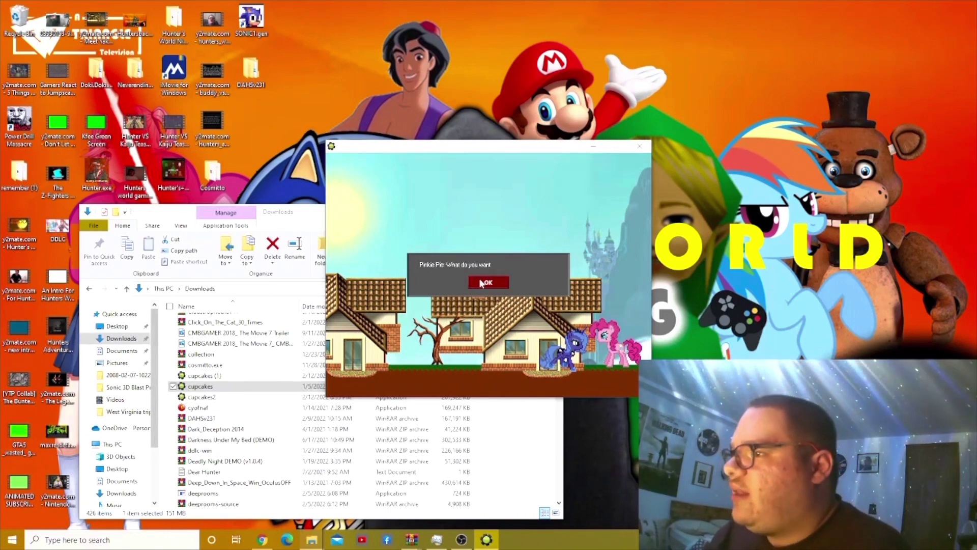
pyautogui.click(481, 282)
pyautogui.click(482, 283)
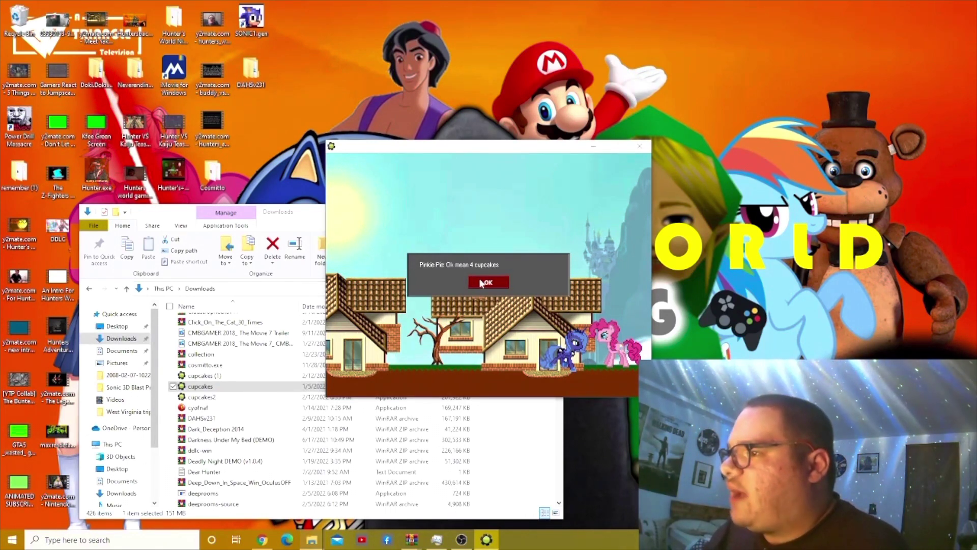
pyautogui.click(482, 282)
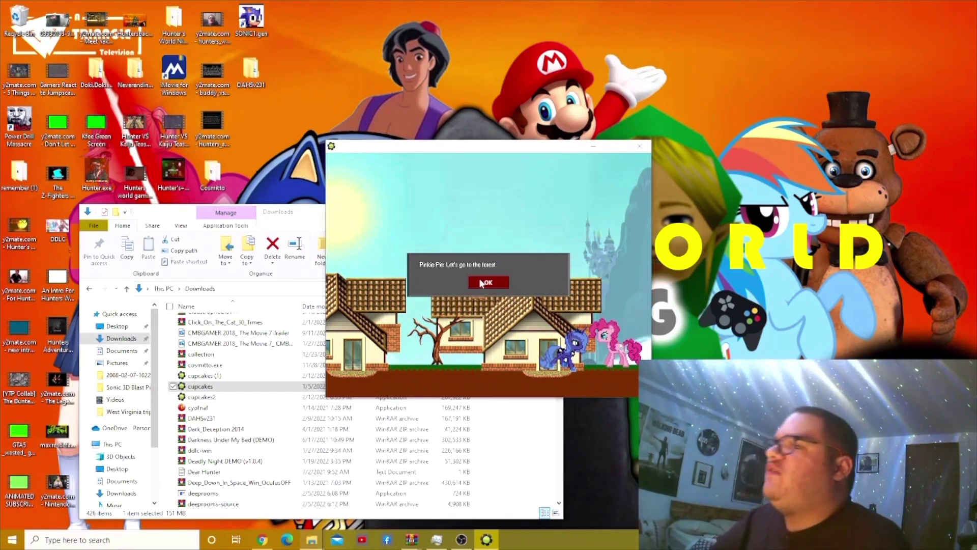
pyautogui.click(481, 282)
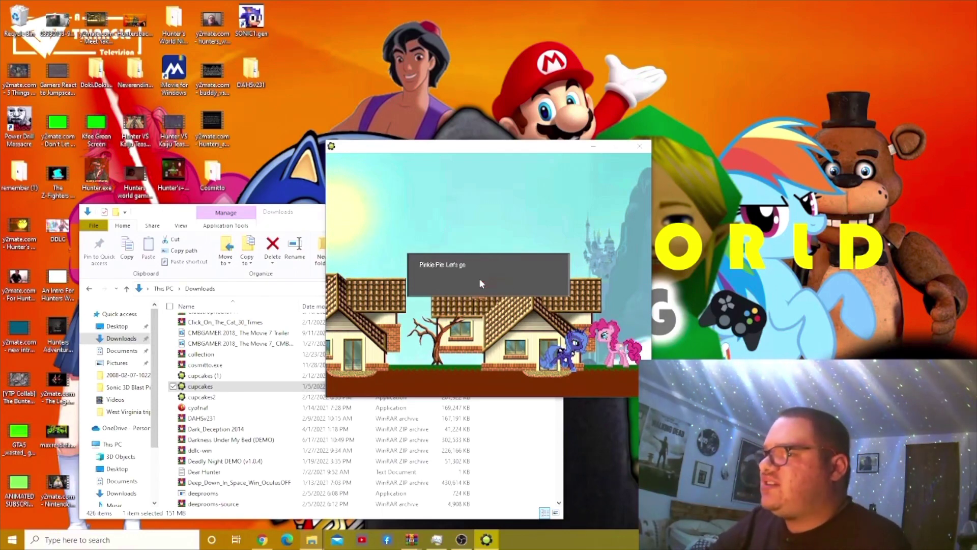
pyautogui.click(481, 283)
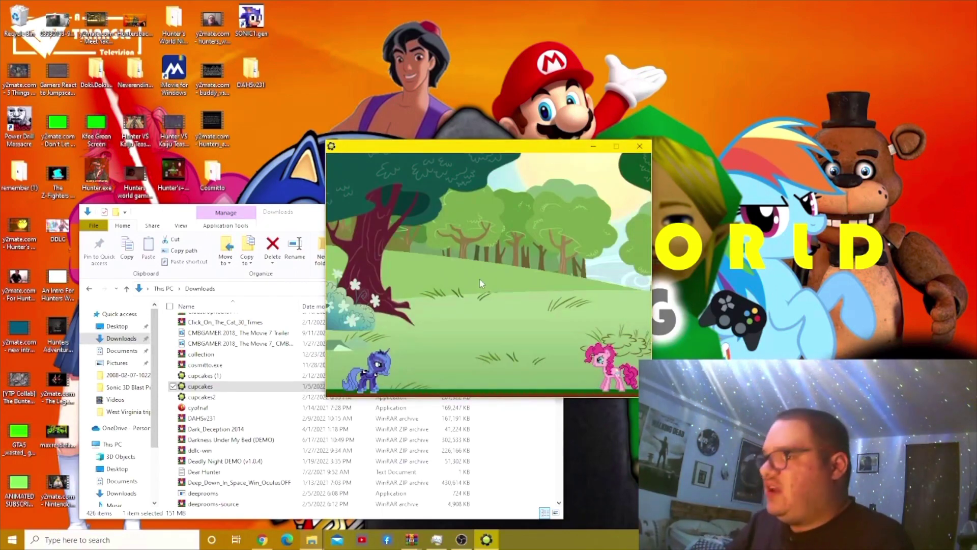
# Walk Luna up to Pinkie Pie and dismiss the collect-cupcakes instruction
pyautogui.press('Right')
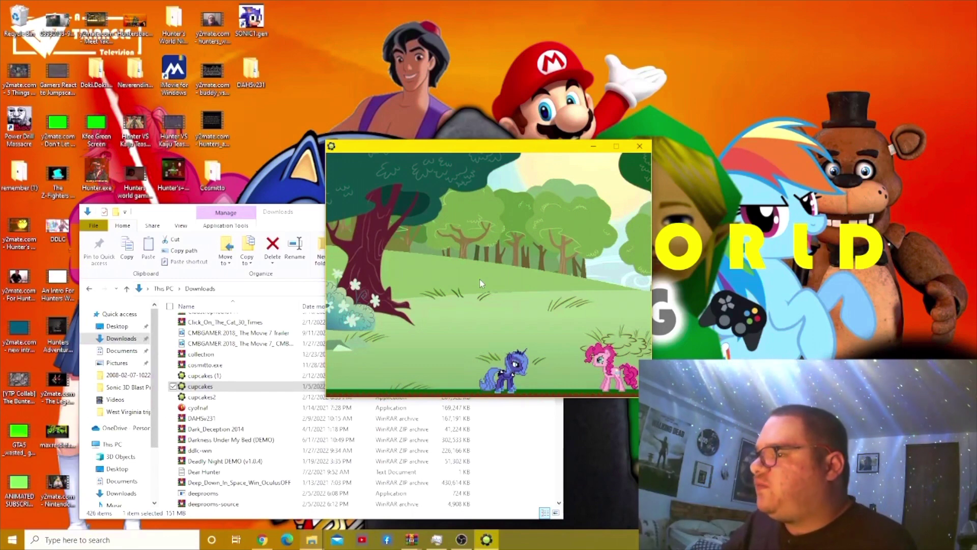
pyautogui.press('Right')
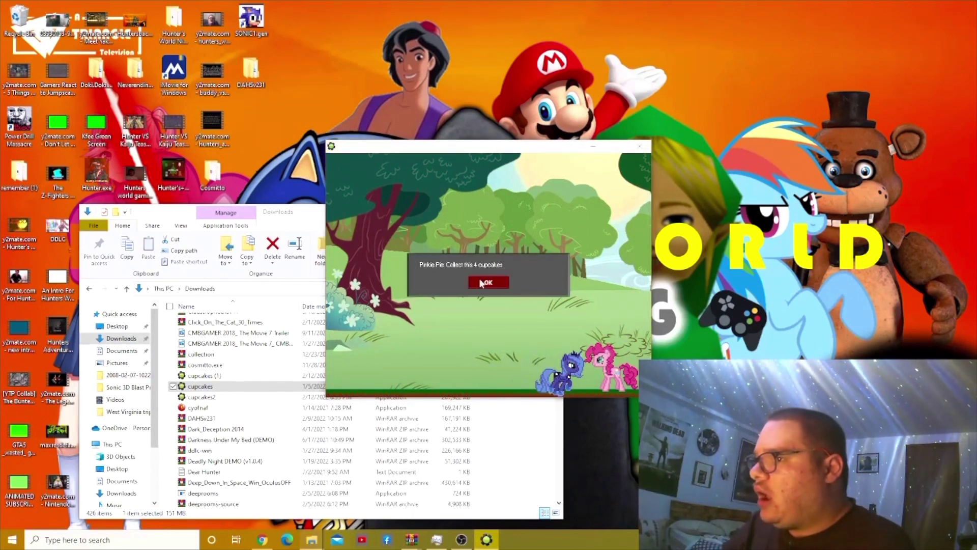
pyautogui.click(481, 282)
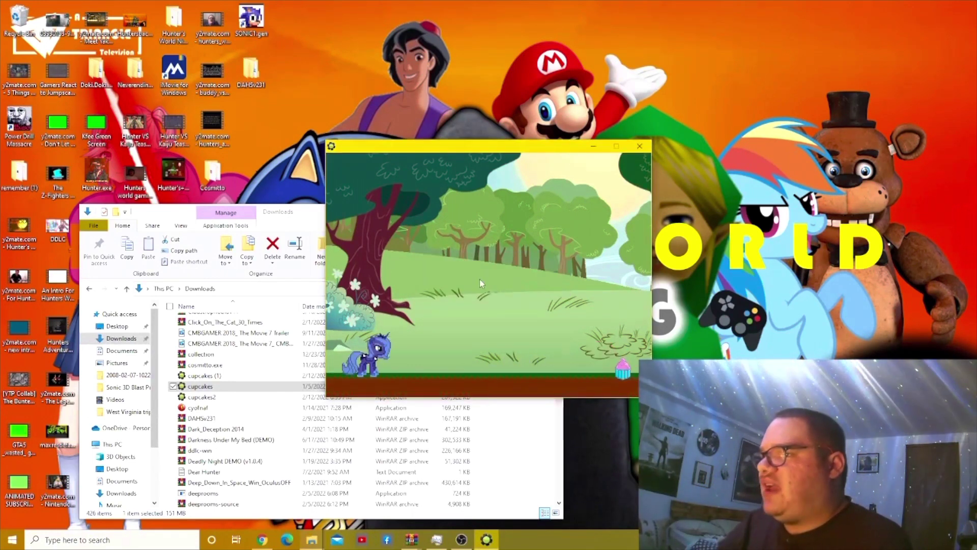
# Walk Luna right through the forest until the screen fades to black
pyautogui.press('Right')
pyautogui.press('Right')
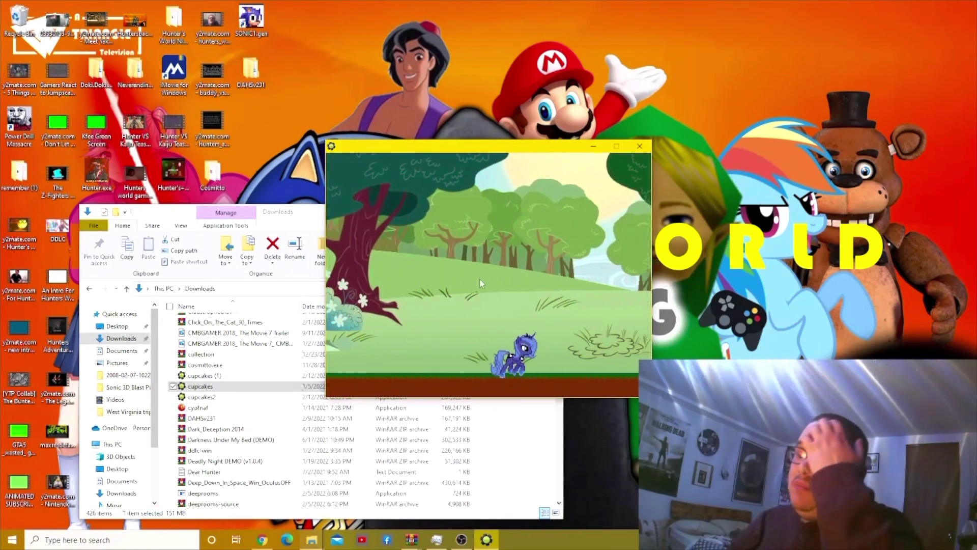
pyautogui.press('Right')
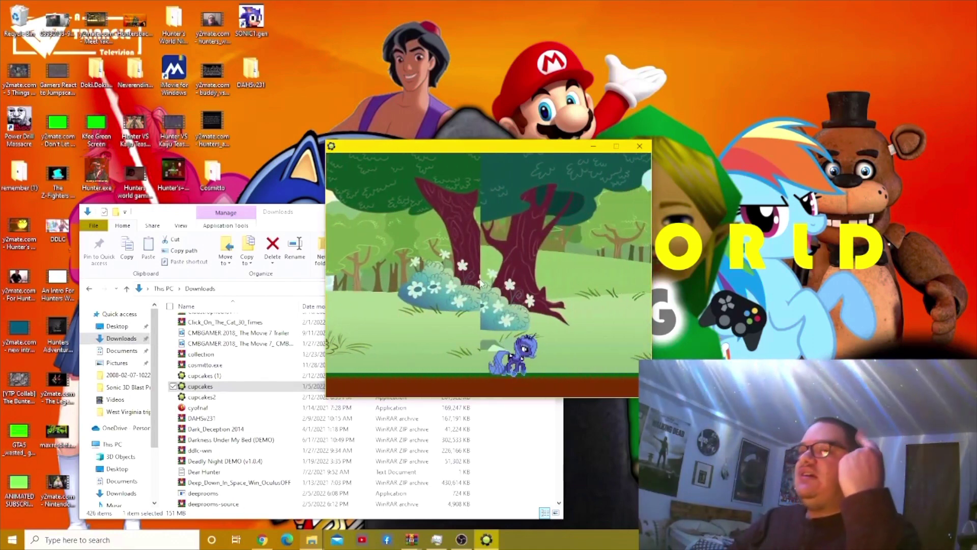
pyautogui.press('Right')
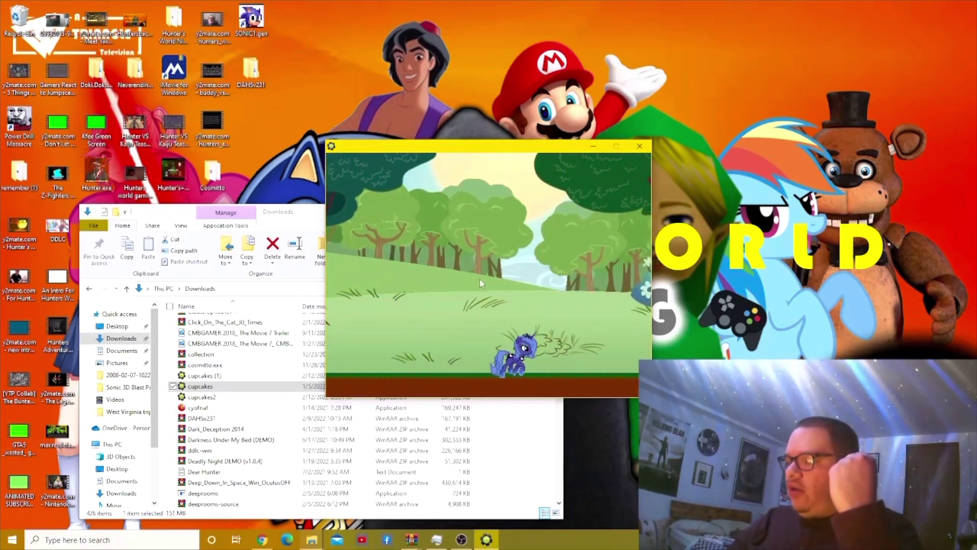
pyautogui.press('Right')
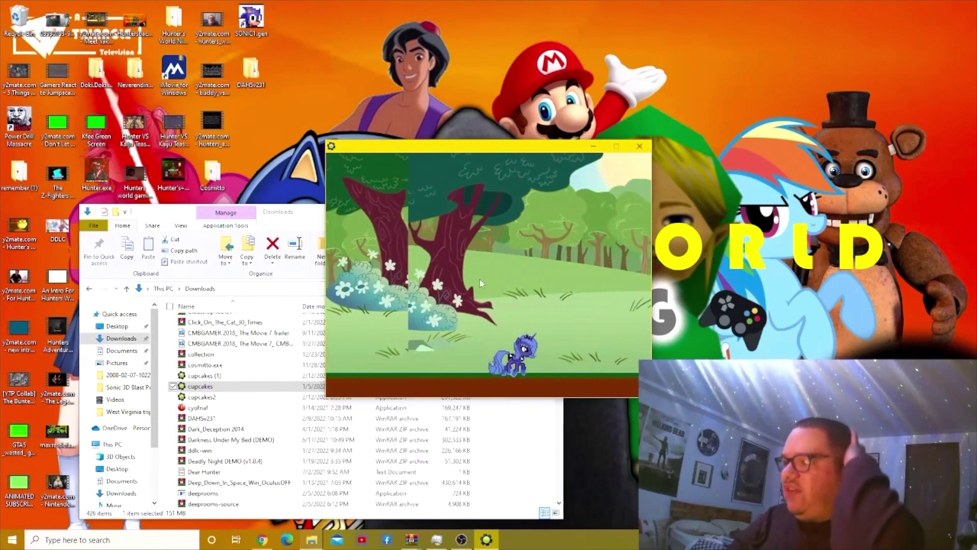
pyautogui.press('Right')
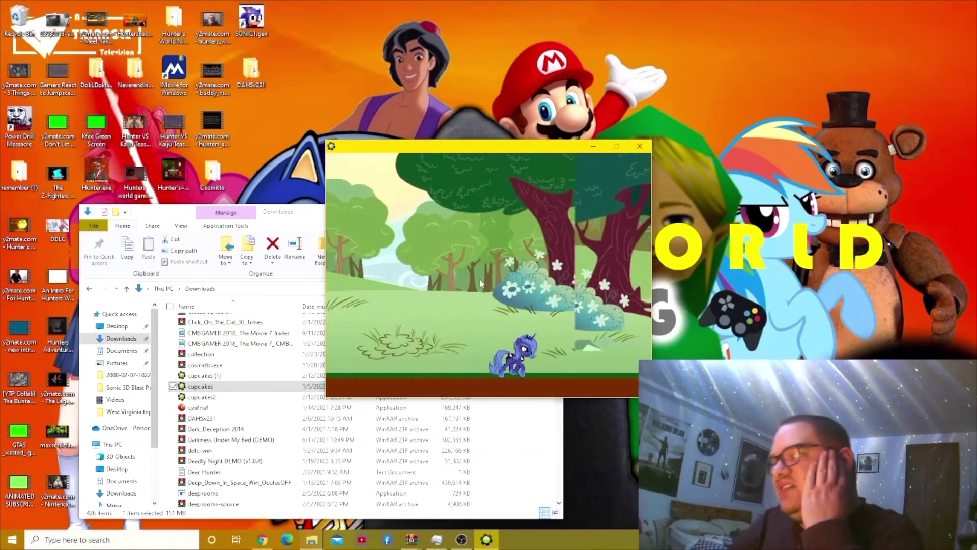
pyautogui.press('Right')
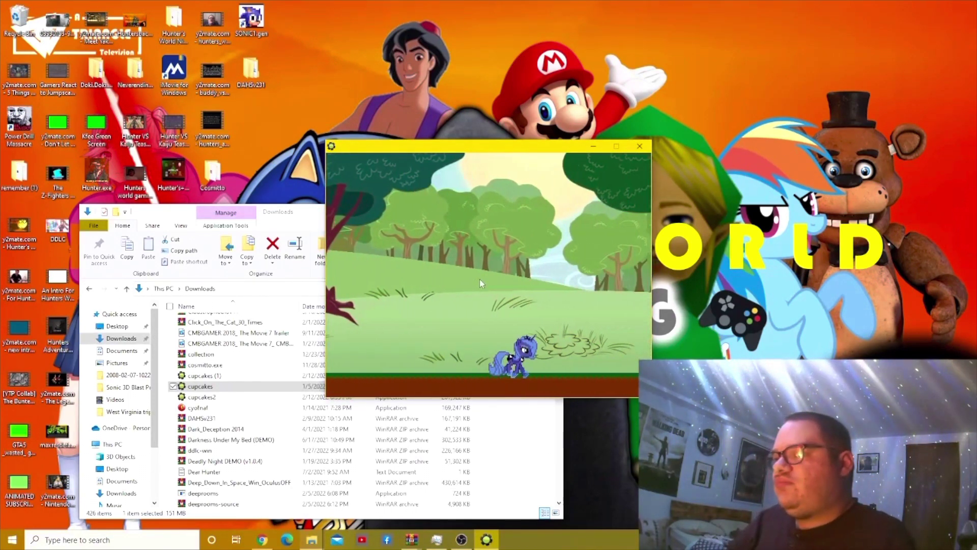
pyautogui.press('Right')
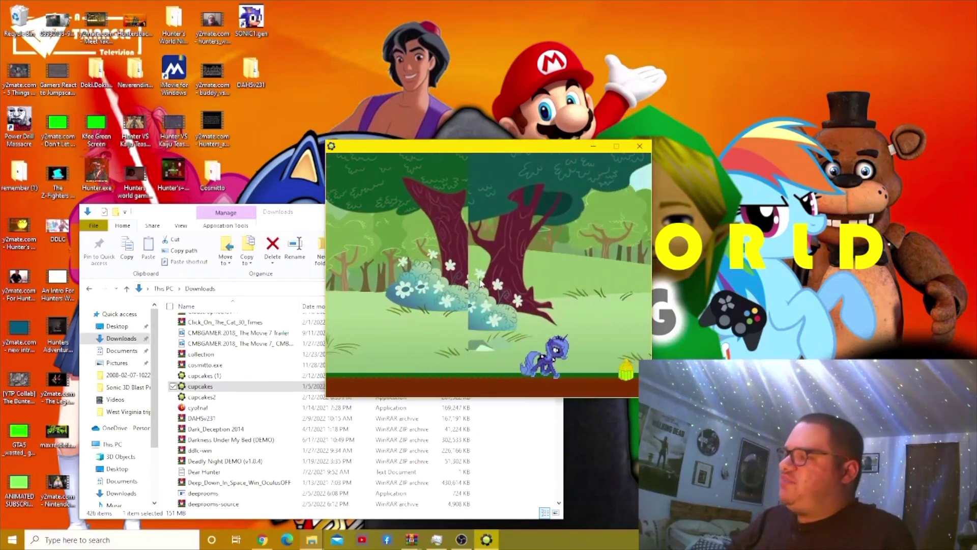
pyautogui.press('Right')
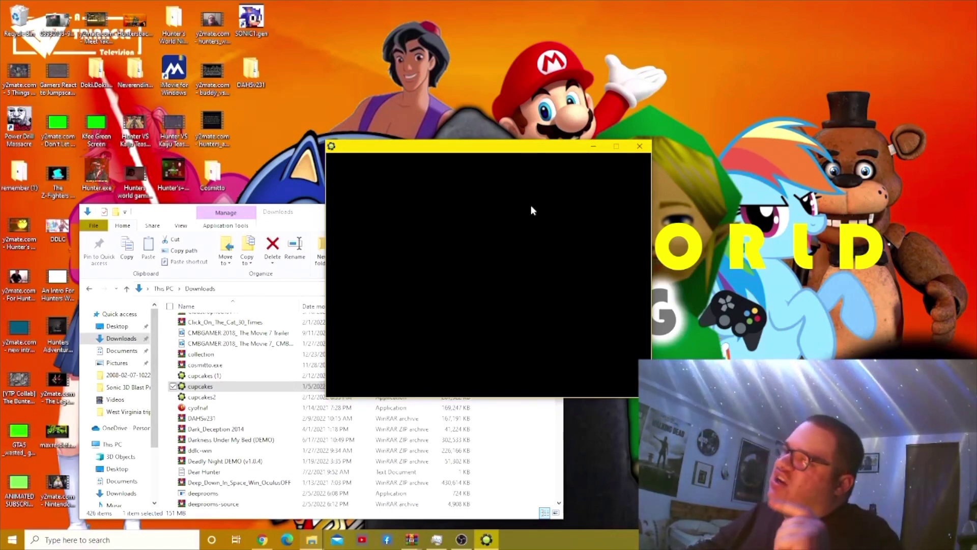
# Walk Luna right to Pinkamena and read the conversation's opening lines
pyautogui.press('Right')
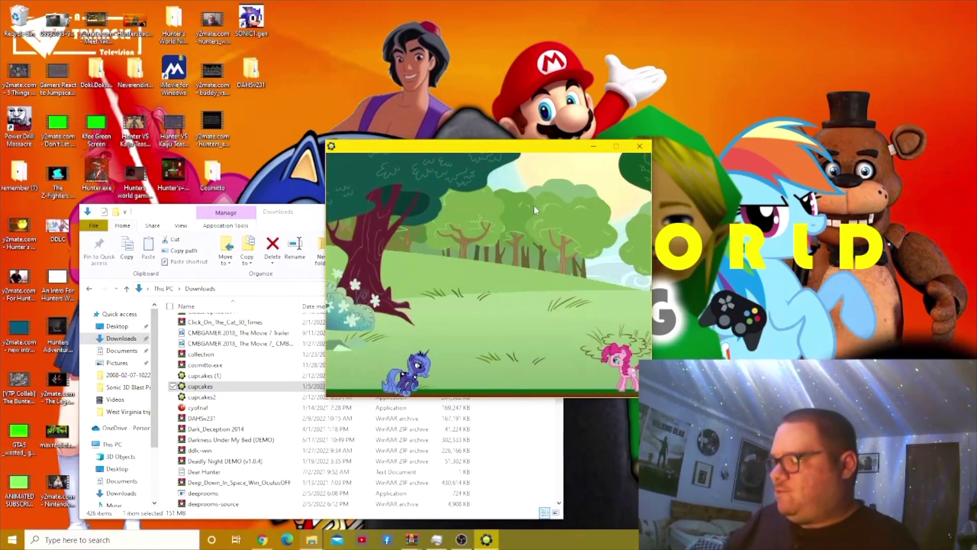
pyautogui.press('Right')
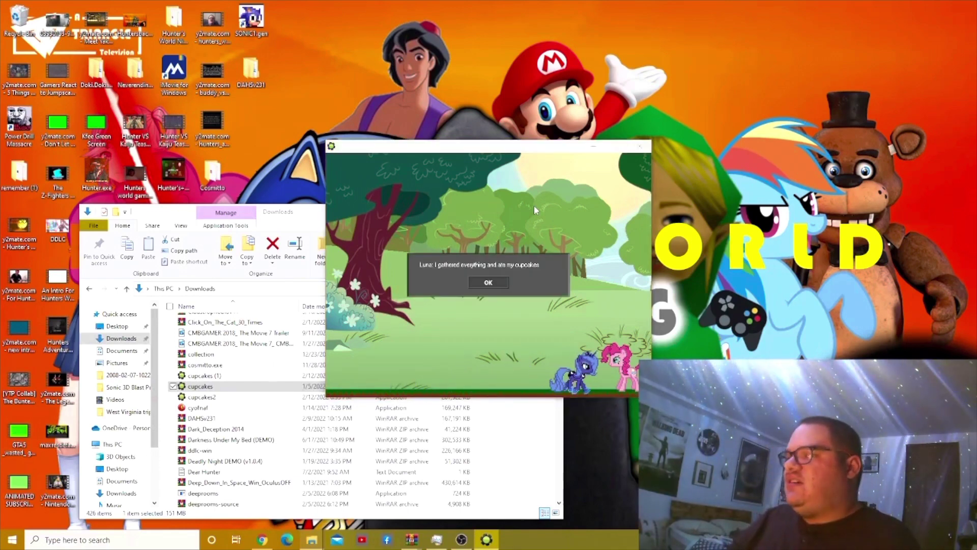
pyautogui.click(488, 282)
pyautogui.click(489, 282)
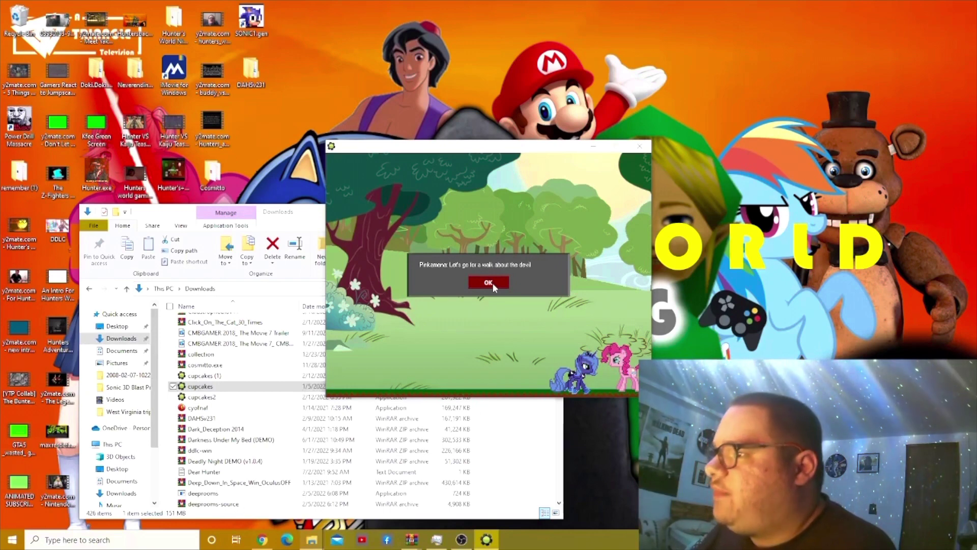
# Read through Luna and Pinkamena's argument until the jumpscare plays
pyautogui.click(493, 284)
pyautogui.click(493, 283)
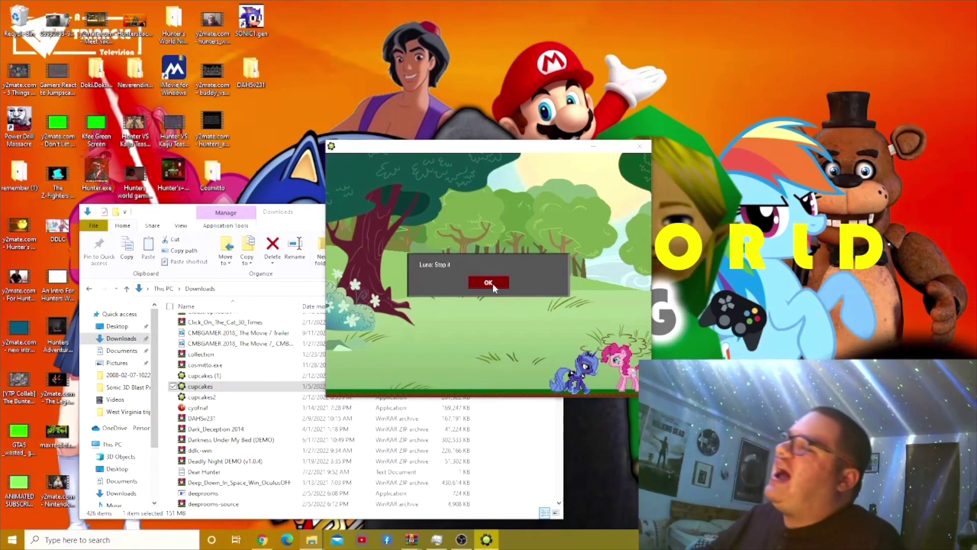
pyautogui.click(493, 284)
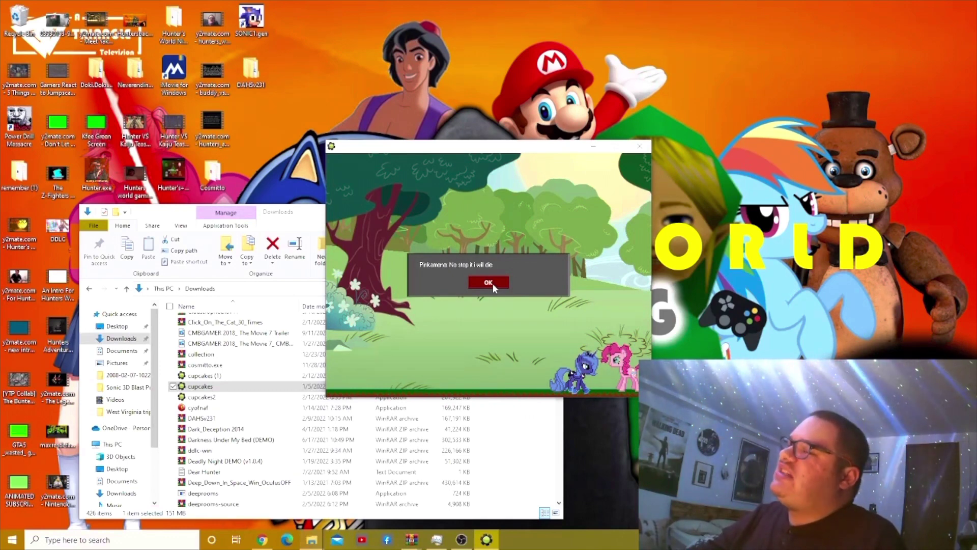
pyautogui.click(493, 284)
pyautogui.click(492, 283)
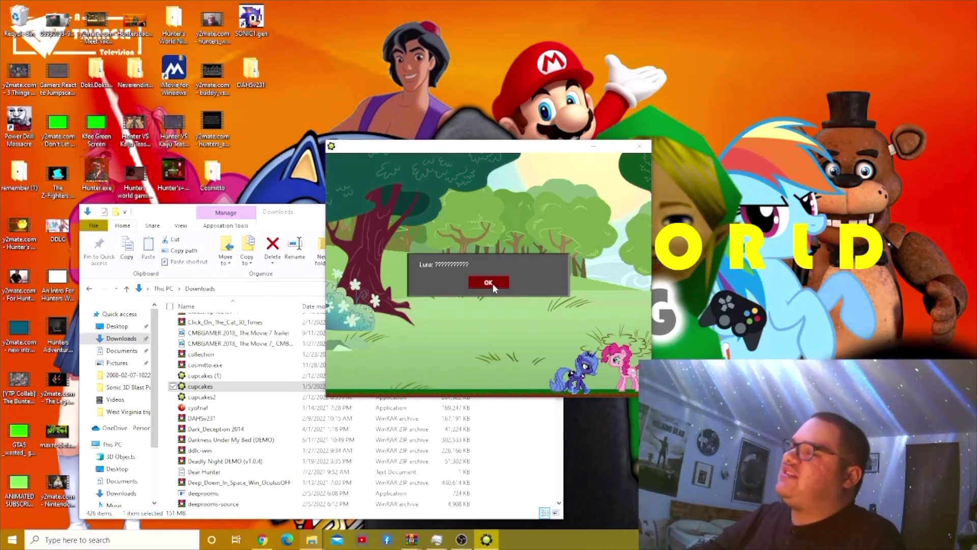
pyautogui.click(493, 284)
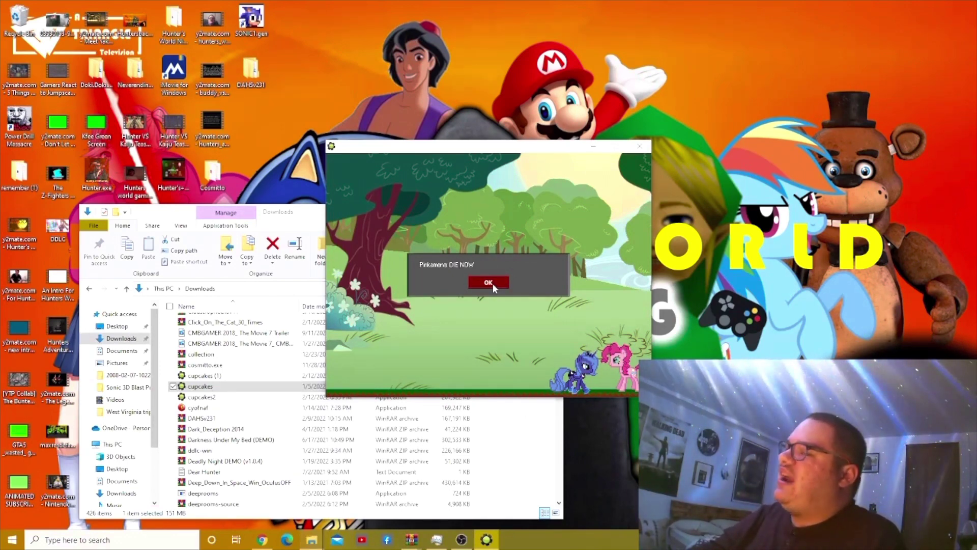
pyautogui.click(492, 284)
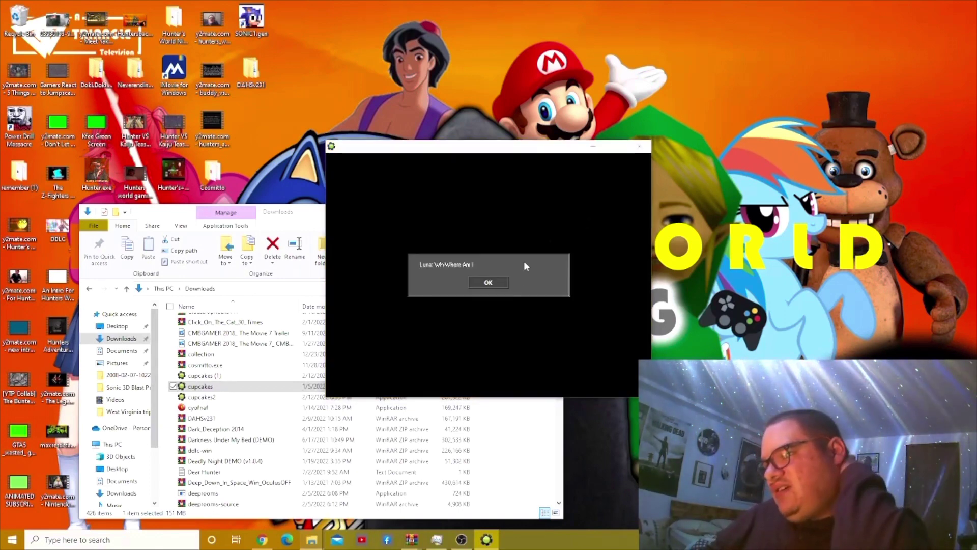
# Dismiss Luna's 'Where Am I' and 'Not mom again' lines, then walk her right across the grey level
pyautogui.click(489, 283)
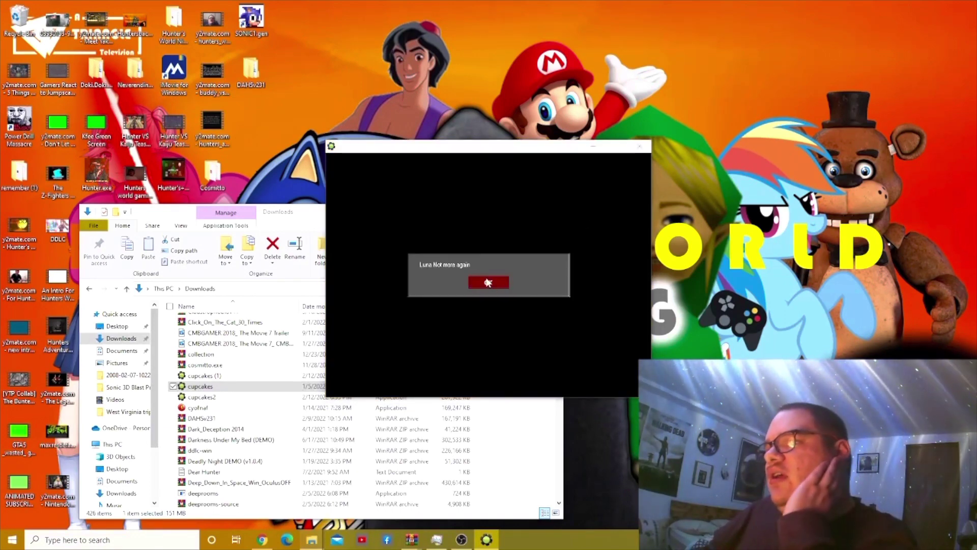
pyautogui.click(489, 283)
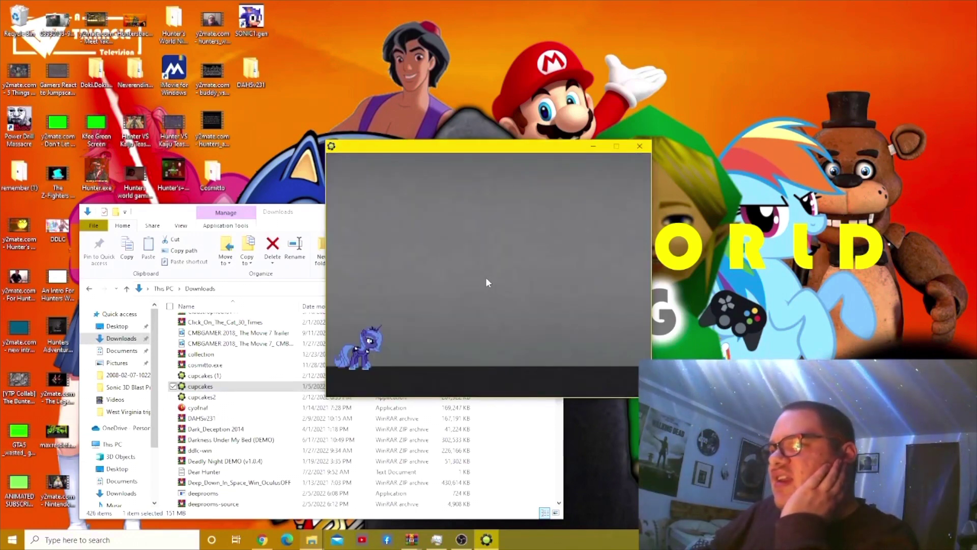
pyautogui.press('Right')
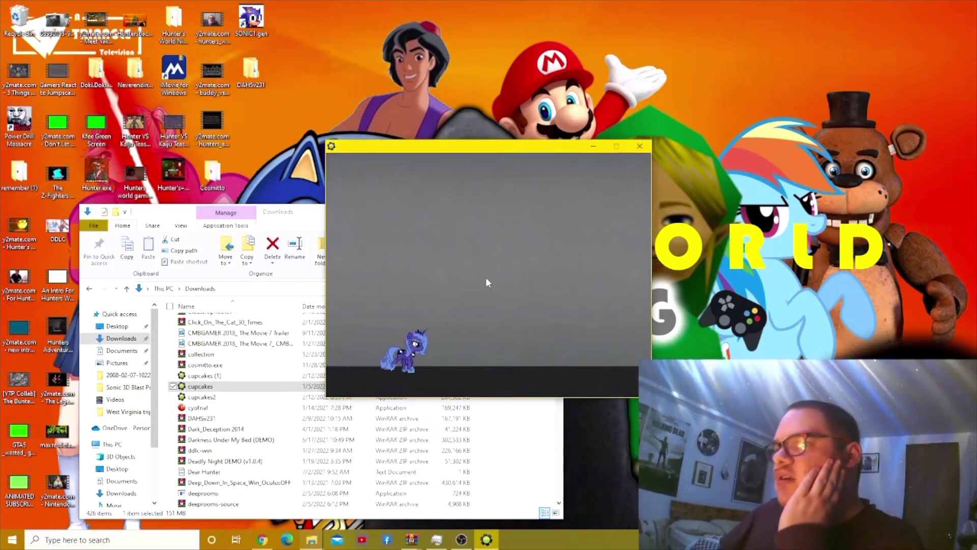
pyautogui.press('Right')
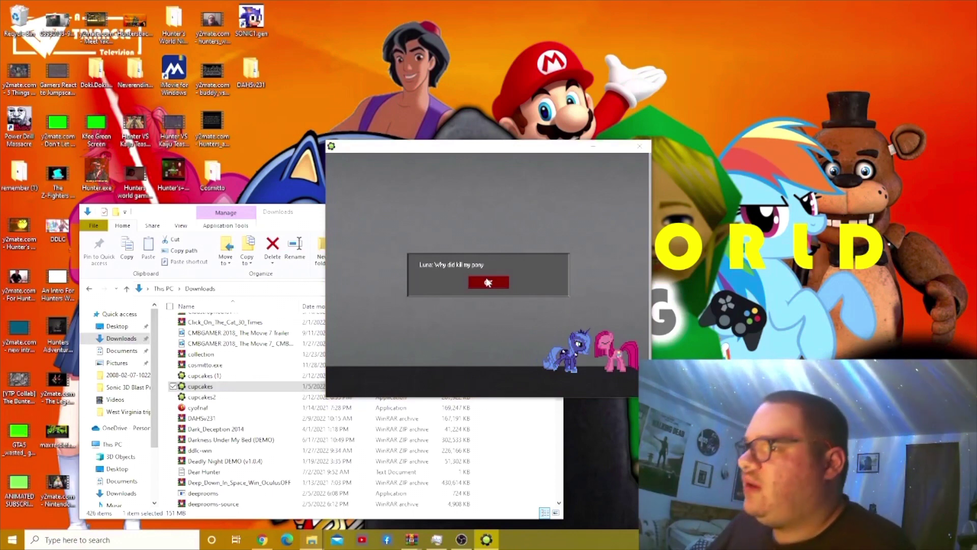
# Read the remaining Luna–Pinkamena lines until the jumpscare ends in Game Over
pyautogui.click(488, 282)
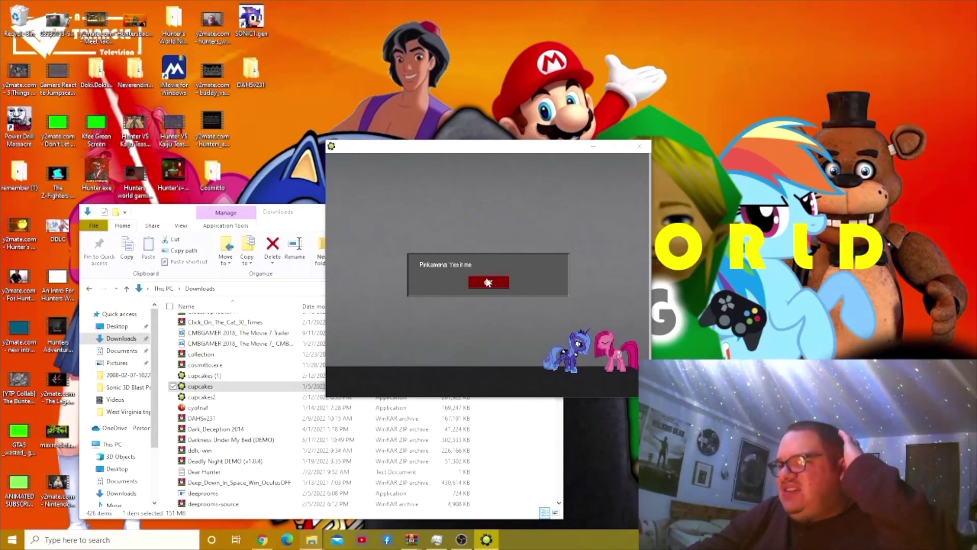
pyautogui.click(487, 282)
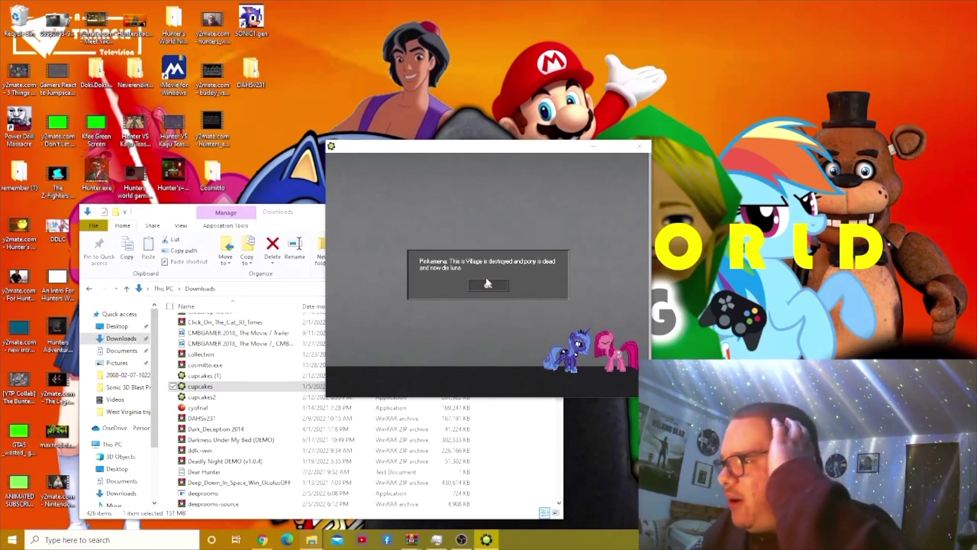
pyautogui.click(486, 286)
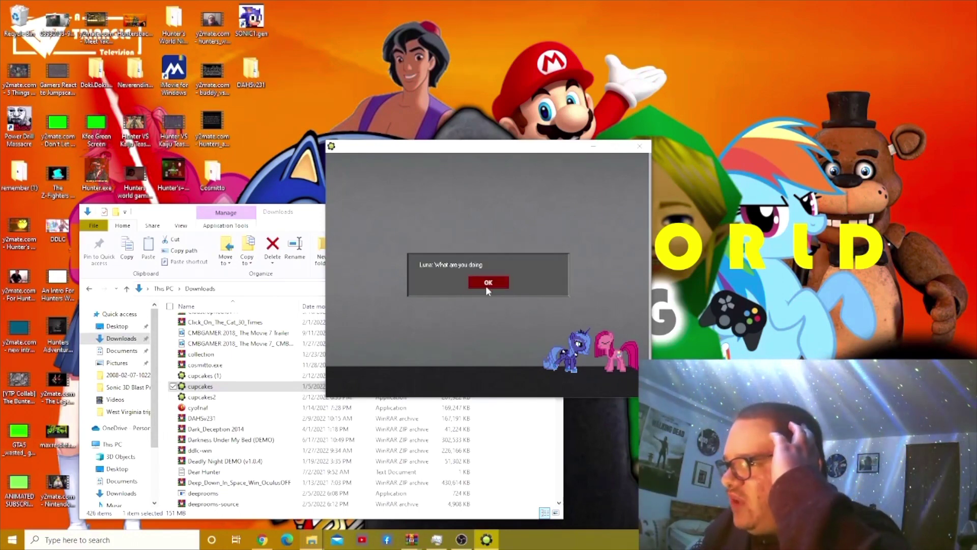
pyautogui.click(485, 284)
pyautogui.click(485, 285)
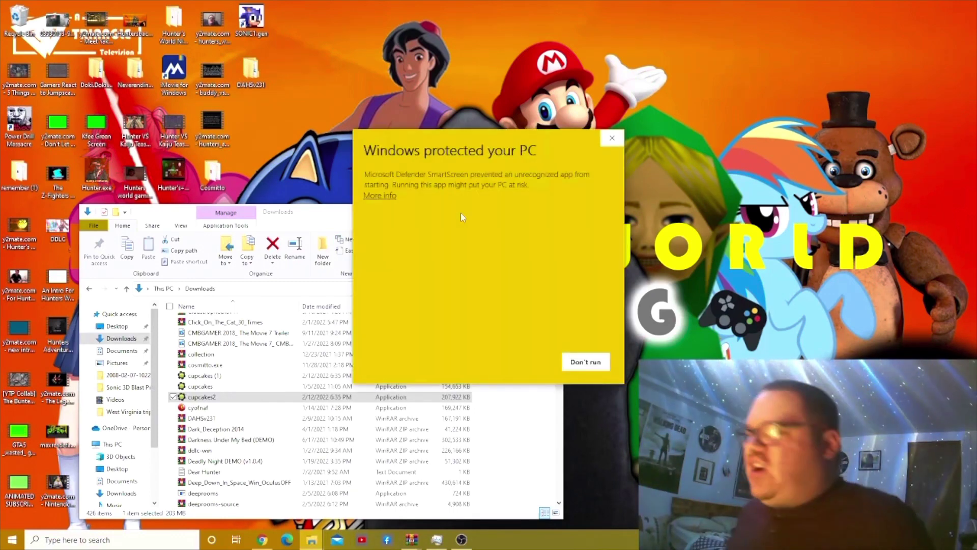
# Choose 'More info' then 'Run anyway' in the SmartScreen warning to start cupcakes2.exe
pyautogui.click(380, 195)
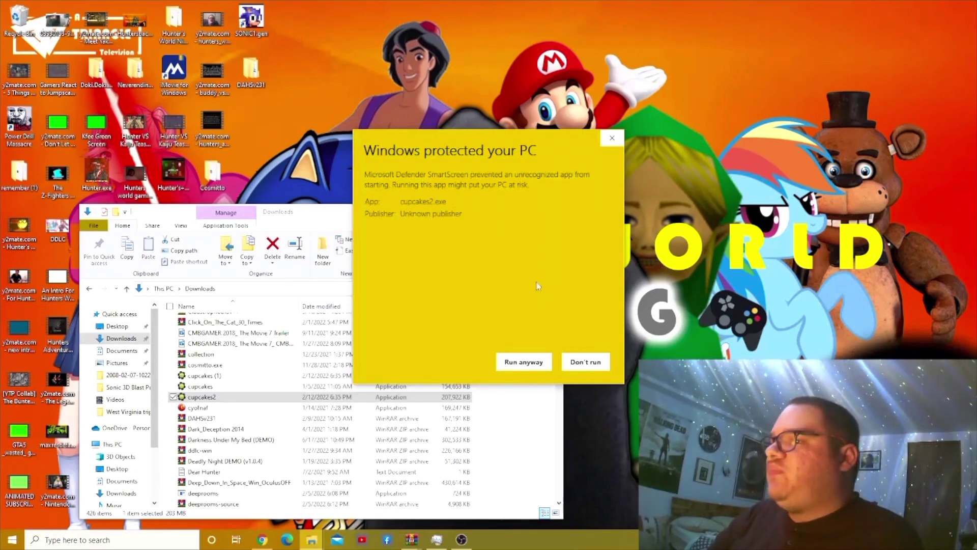
pyautogui.click(524, 363)
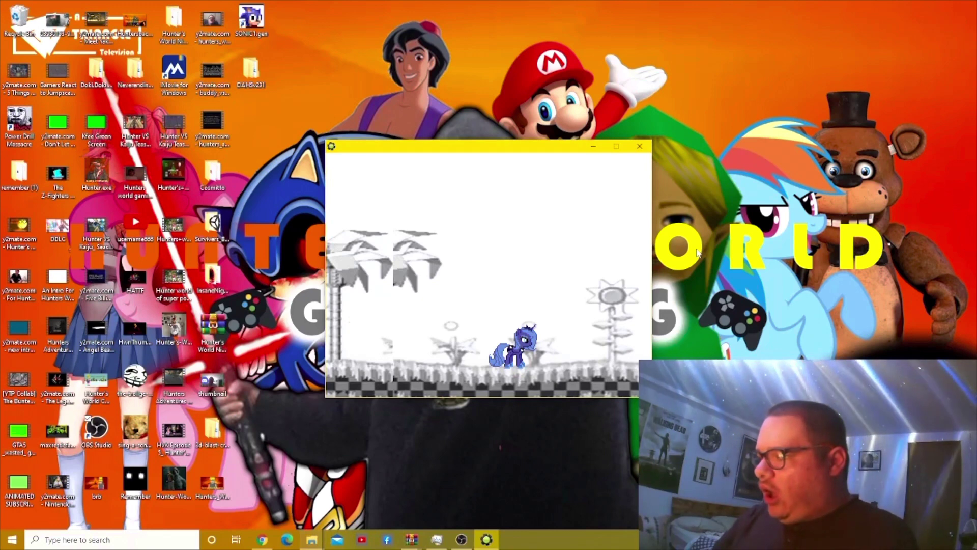
# Run Luna right past the robots, palm trees and flowers until a cupcake appears
pyautogui.press('Left')
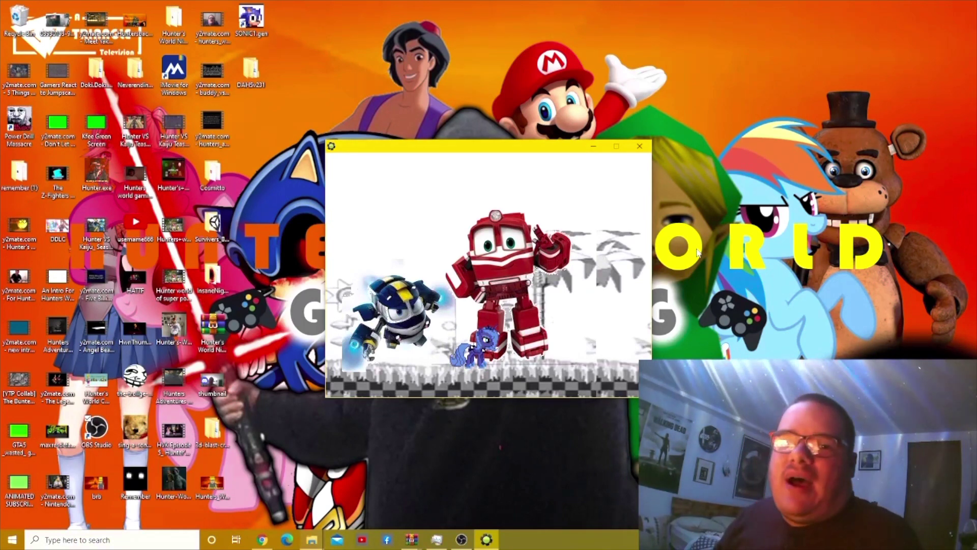
pyautogui.press('Right')
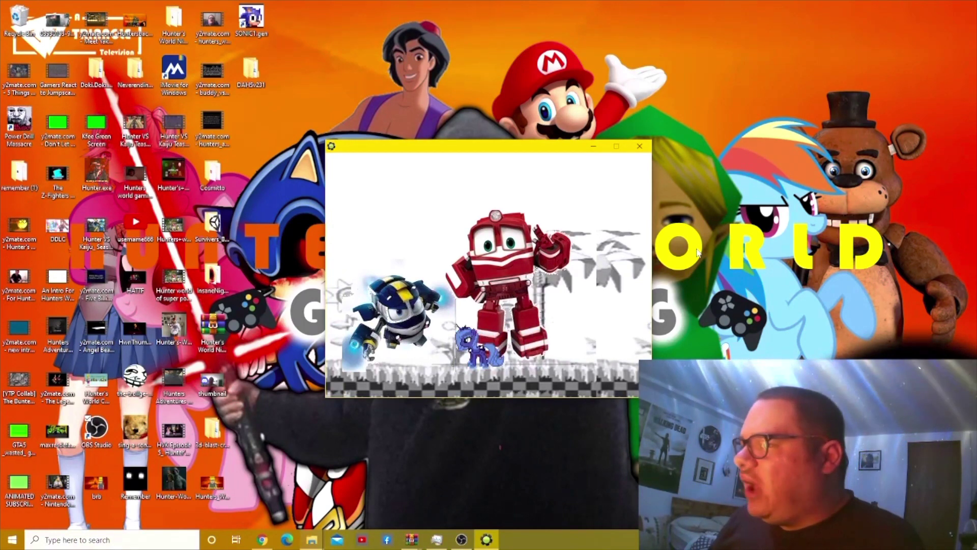
pyautogui.press('Right')
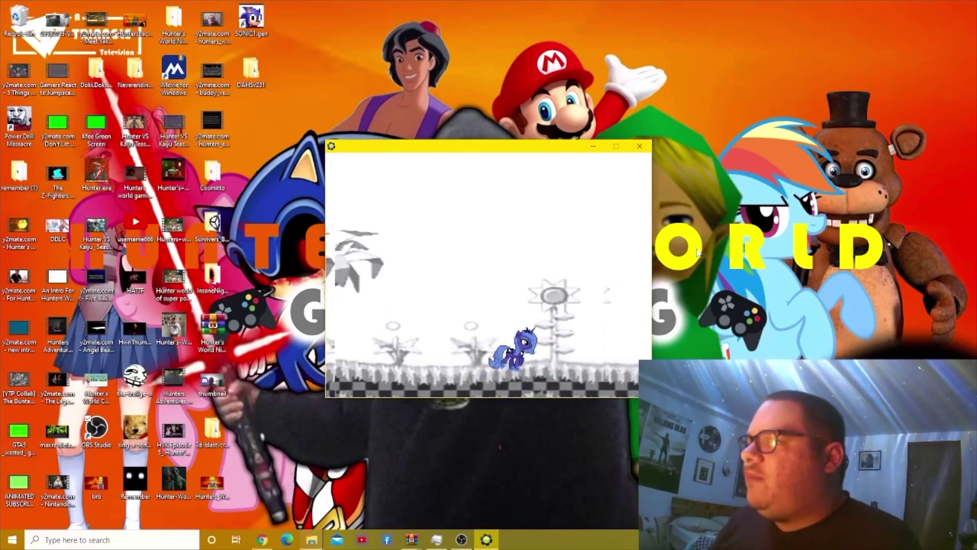
pyautogui.press('Right')
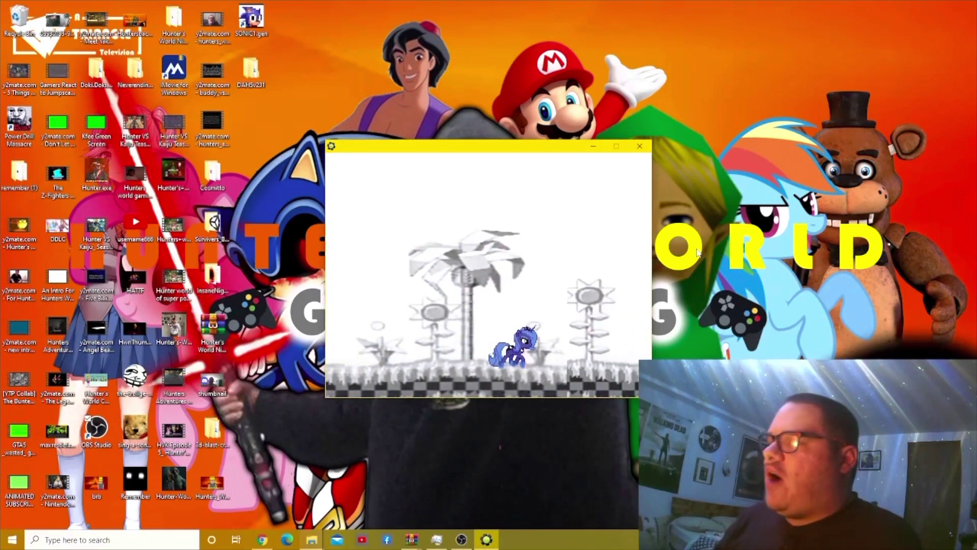
pyautogui.press('Right')
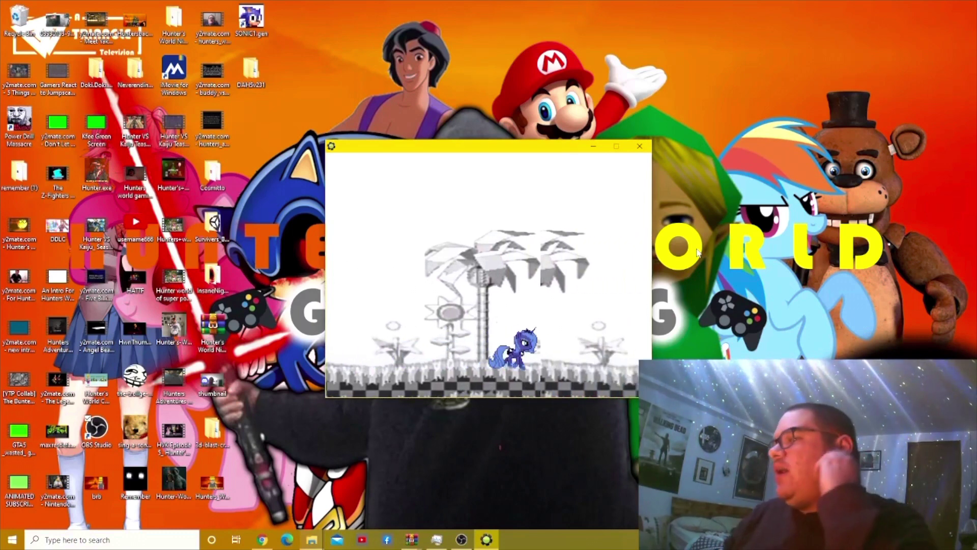
pyautogui.press('Right')
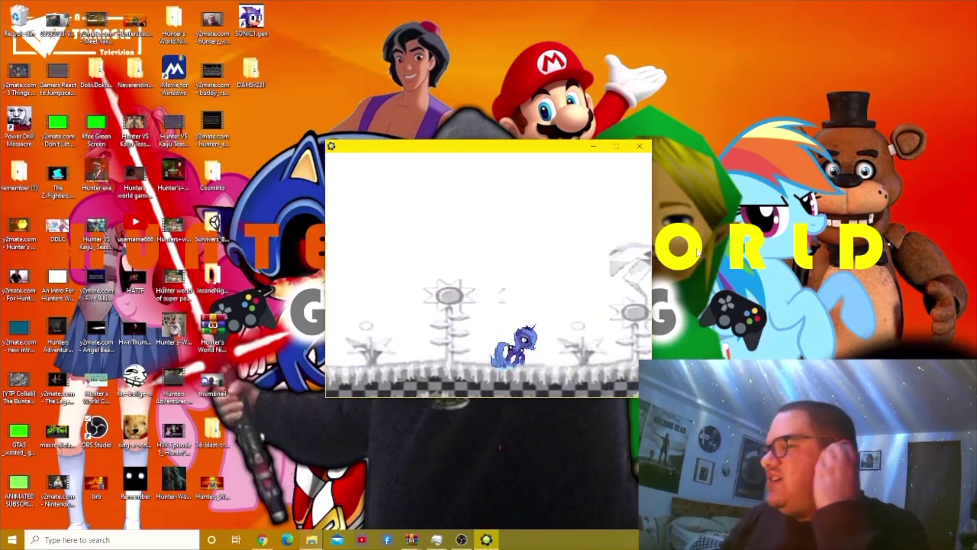
pyautogui.press('Right')
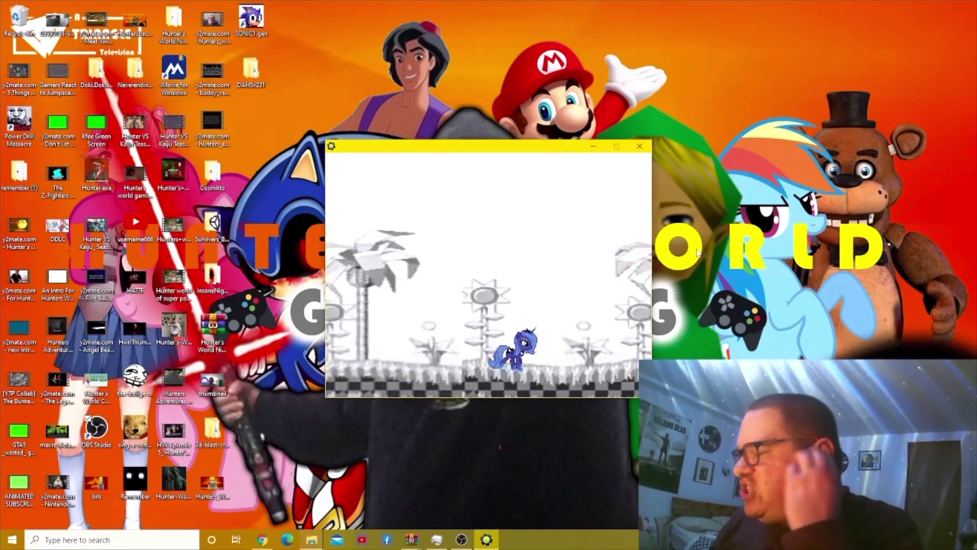
pyautogui.press('Right')
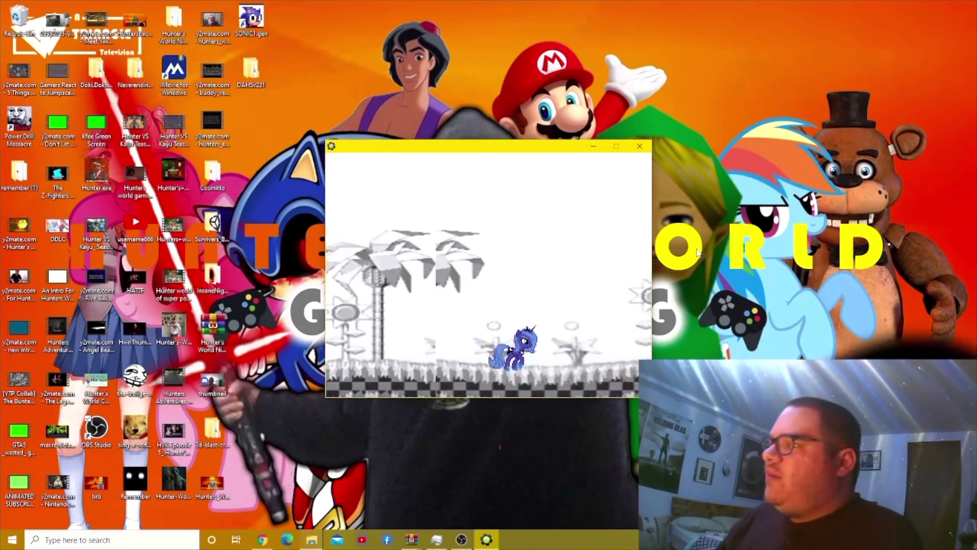
pyautogui.press('Right')
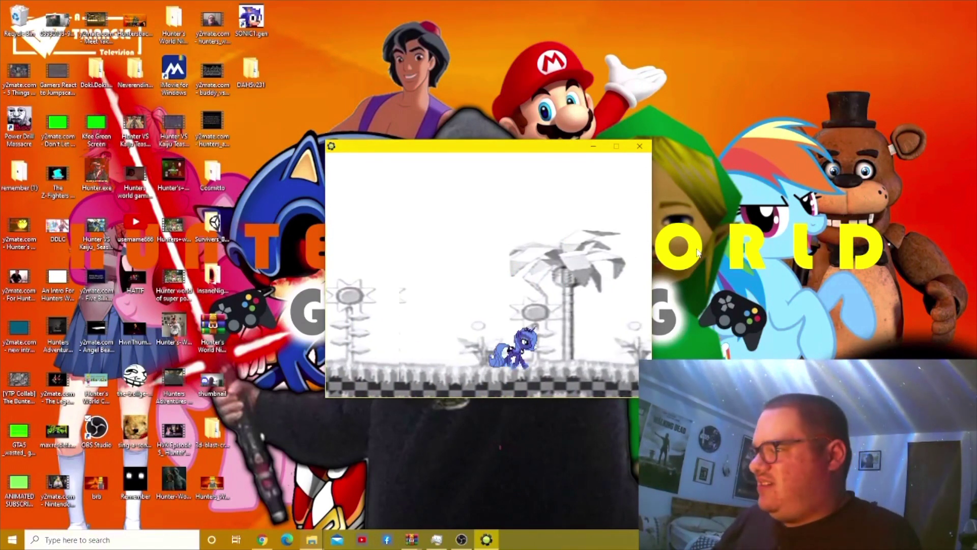
pyautogui.press('Right')
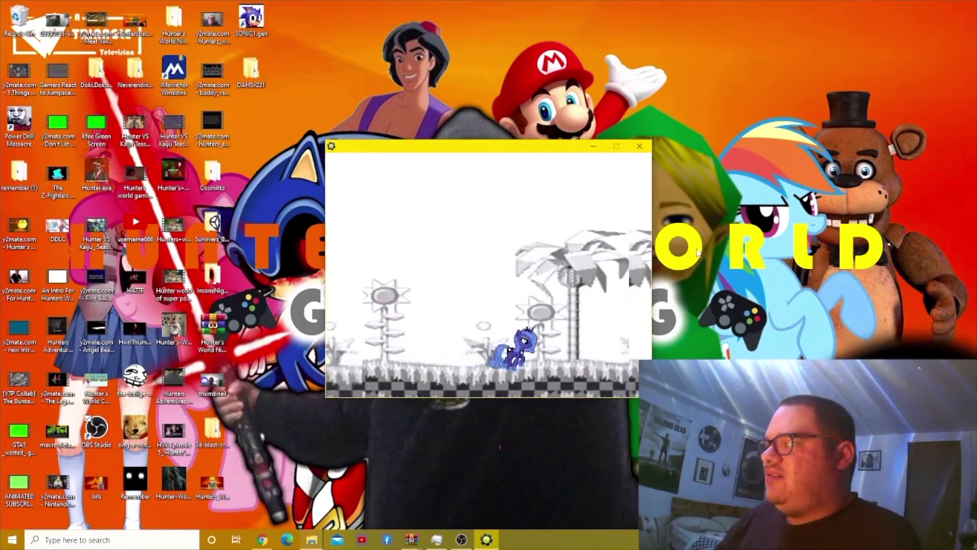
pyautogui.press('Right')
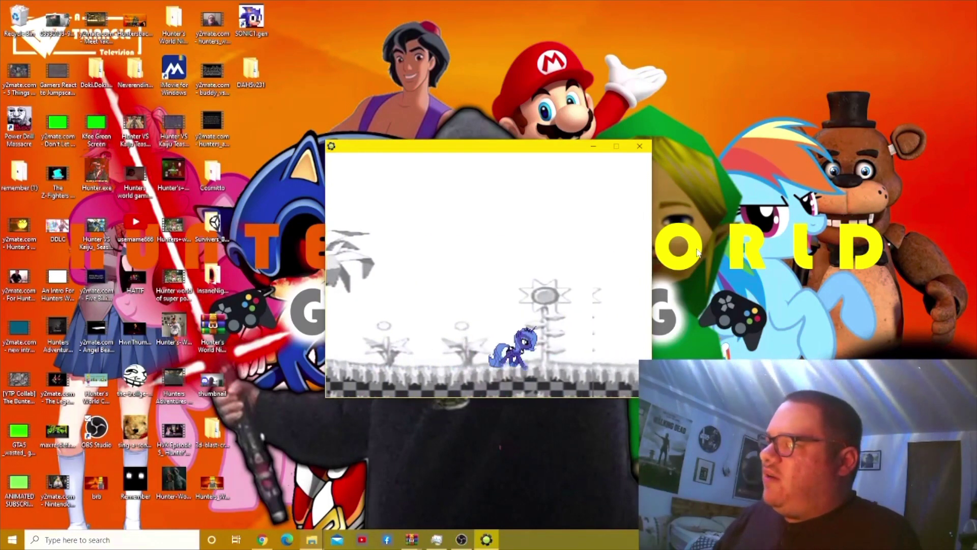
pyautogui.press('Right')
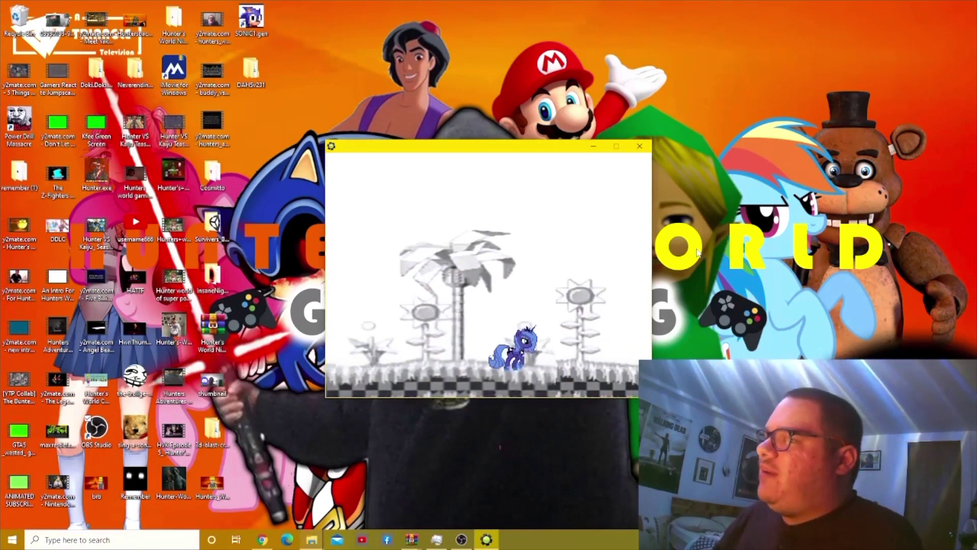
pyautogui.press('Right')
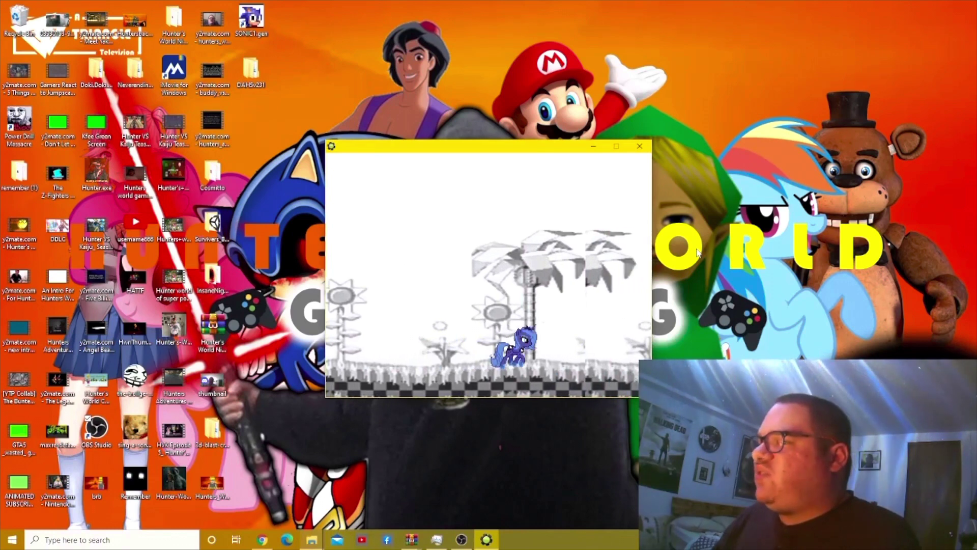
pyautogui.press('Right')
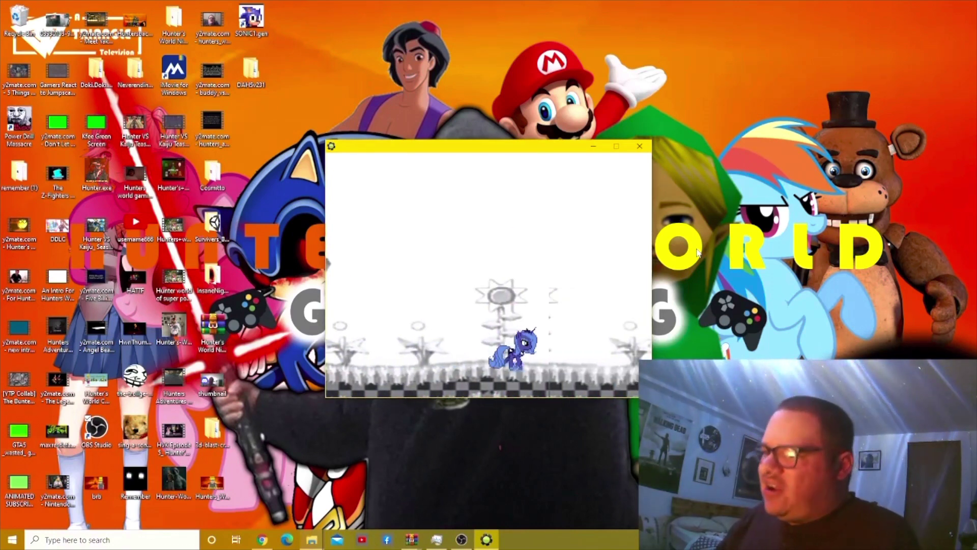
pyautogui.press('Right')
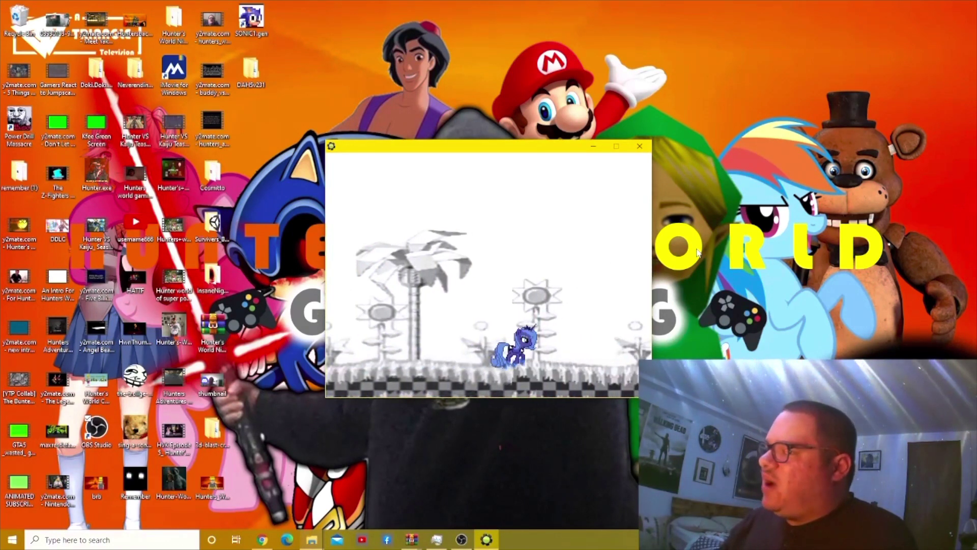
pyautogui.press('Right')
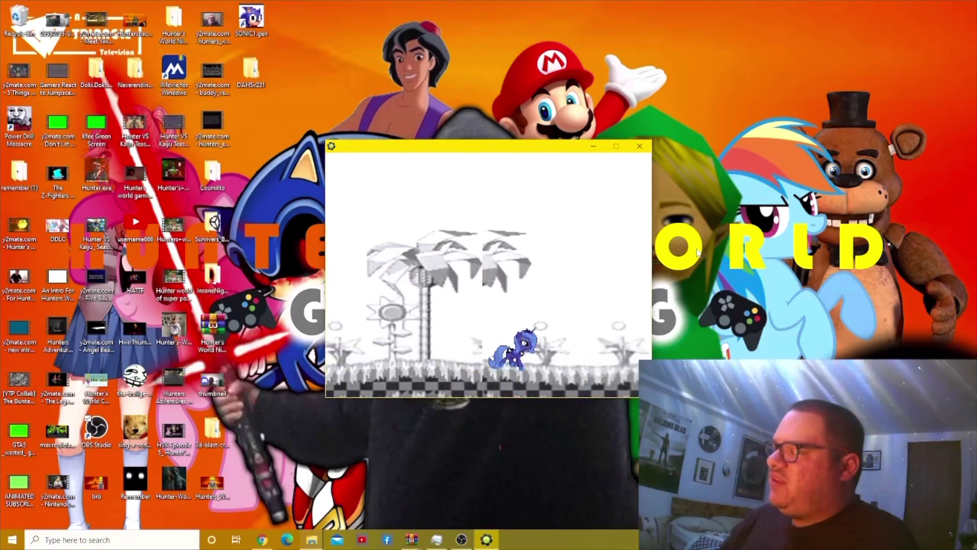
pyautogui.press('Right')
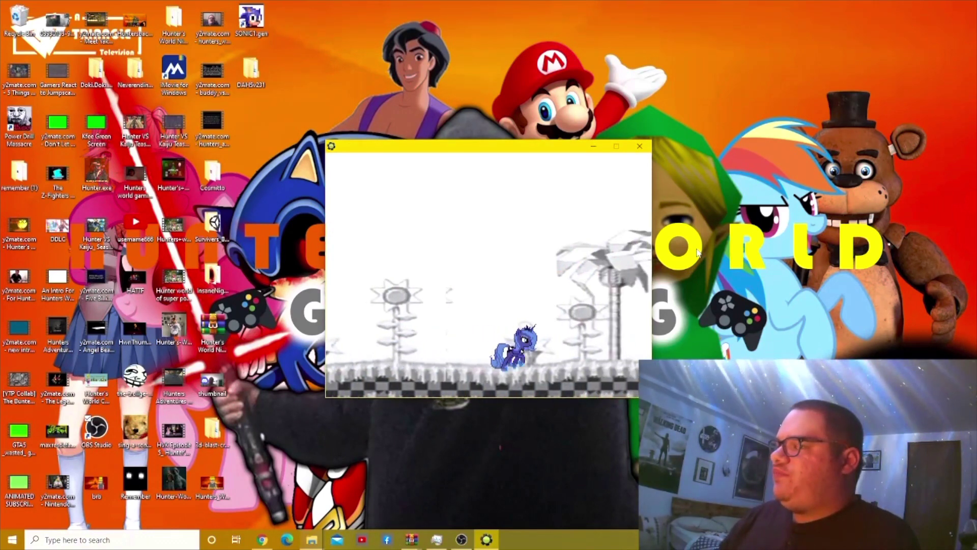
pyautogui.press('Right')
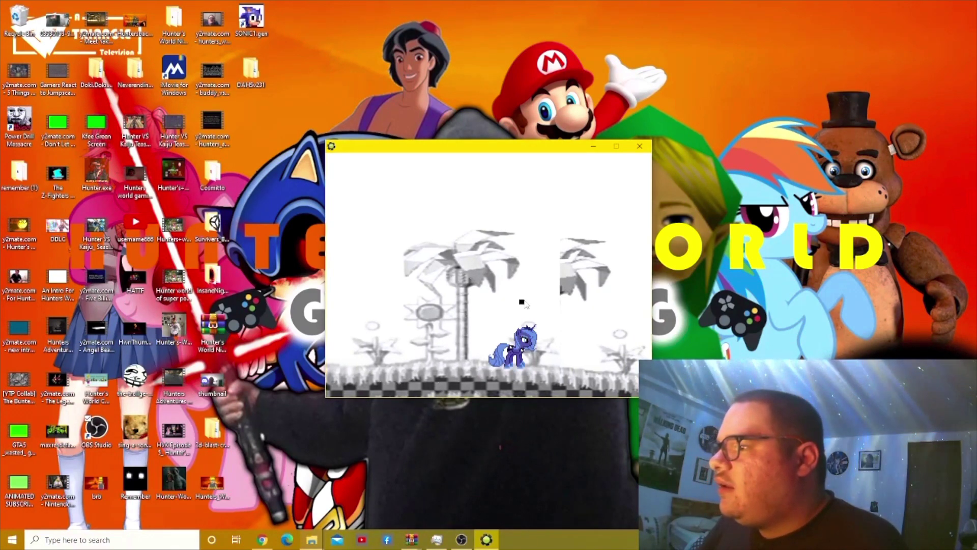
pyautogui.press('Right')
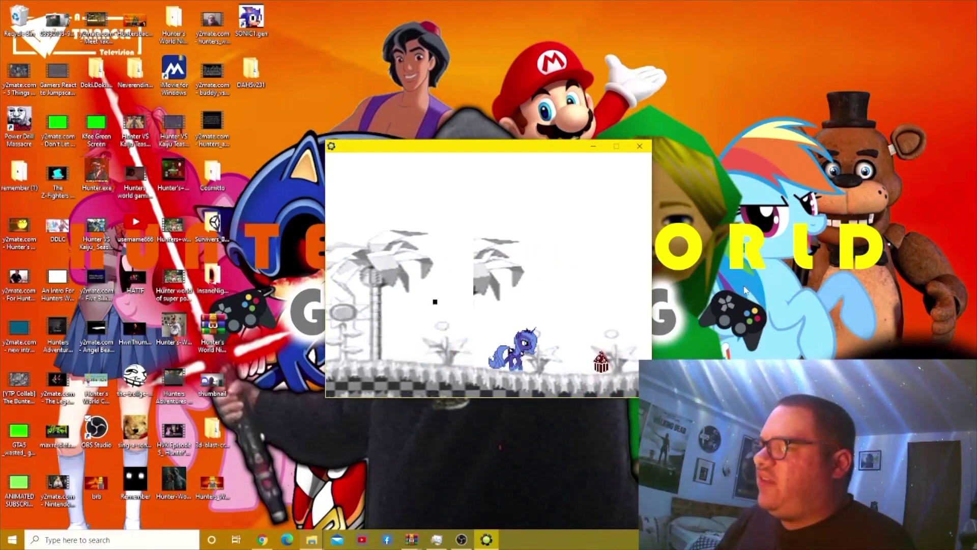
# Touch the cupcake to load the grey grass level, then walk Luna right up to Pinkamena
pyautogui.press('Right')
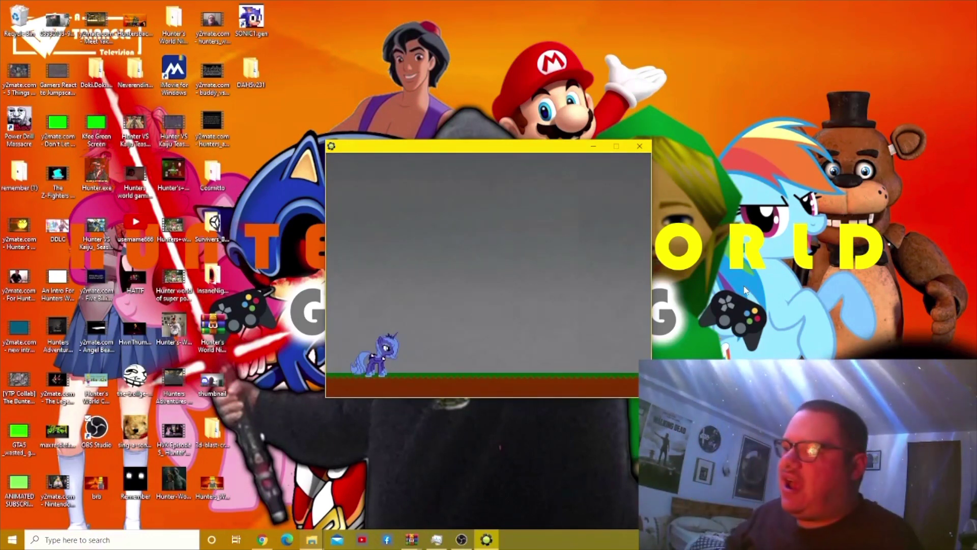
pyautogui.press('Right')
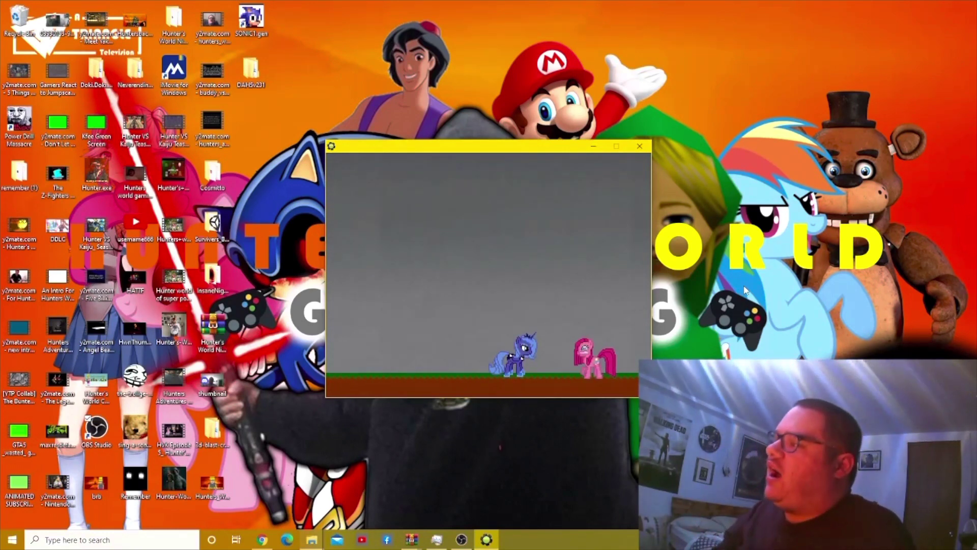
pyautogui.press('Right')
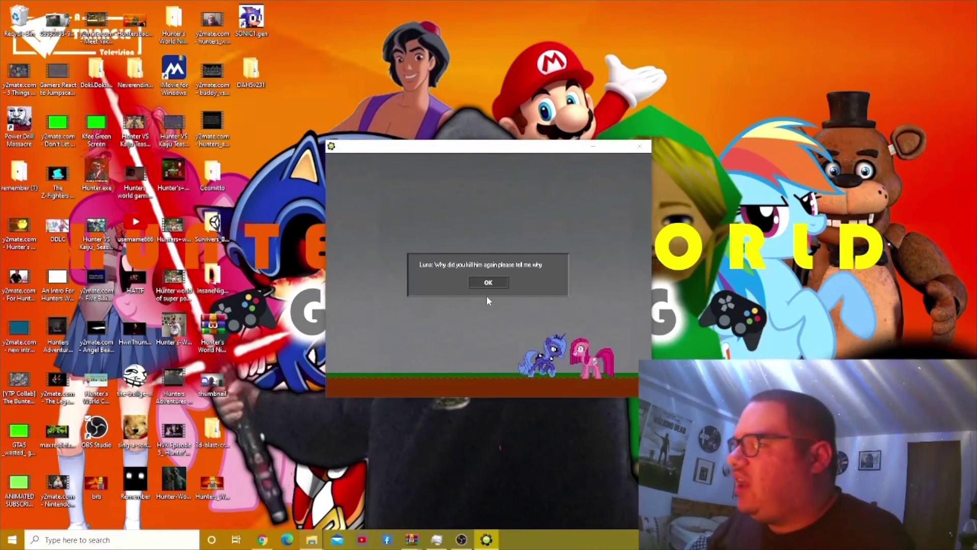
# Read the opening back-and-forth of Luna and Pinkamena's argument
pyautogui.click(483, 283)
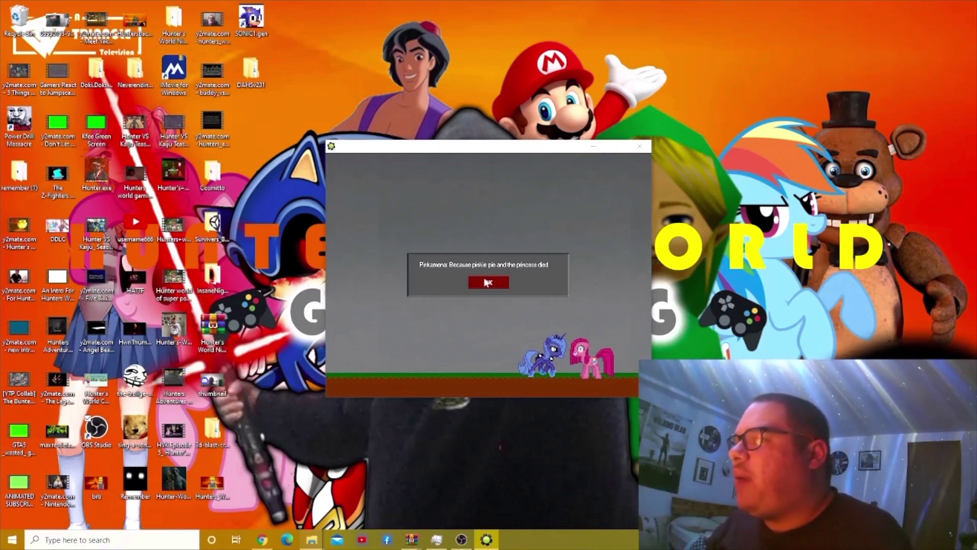
pyautogui.click(487, 283)
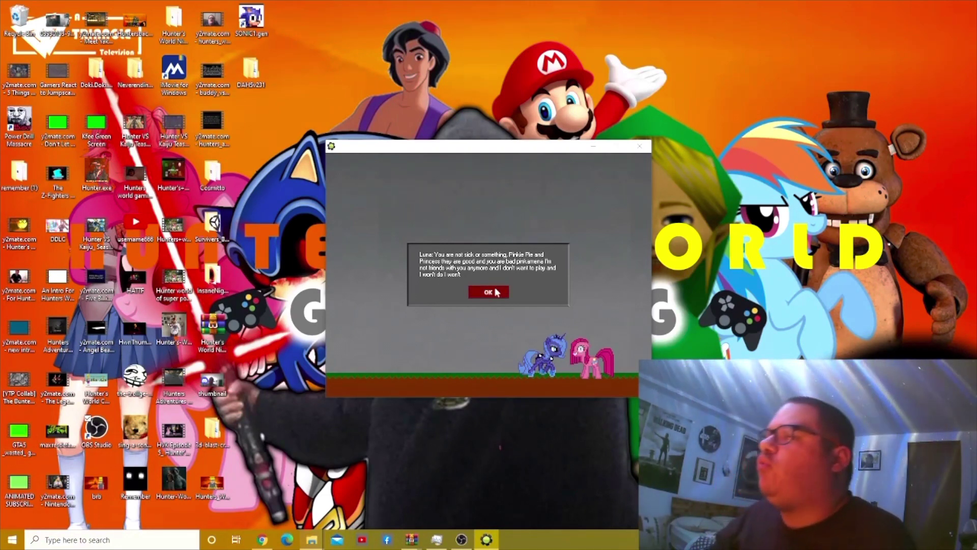
pyautogui.click(495, 292)
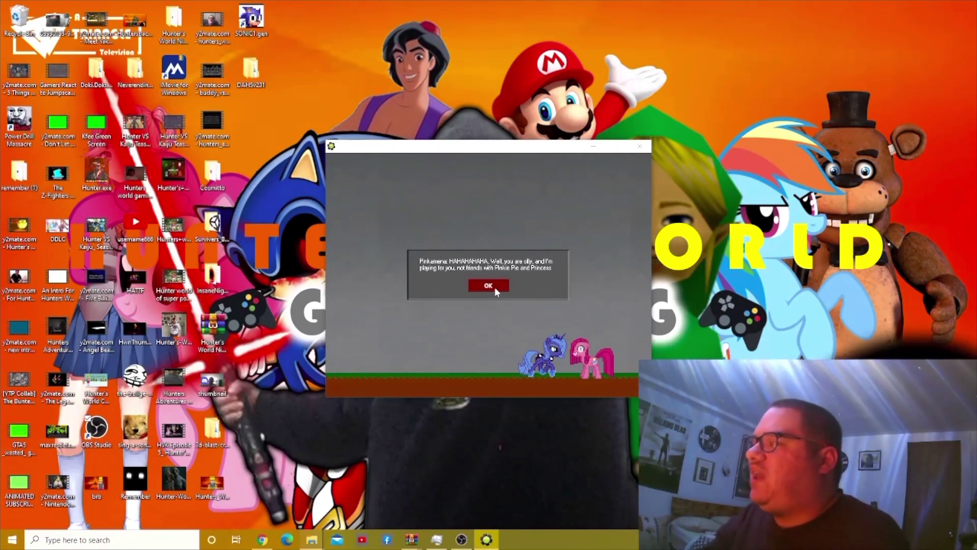
pyautogui.click(495, 288)
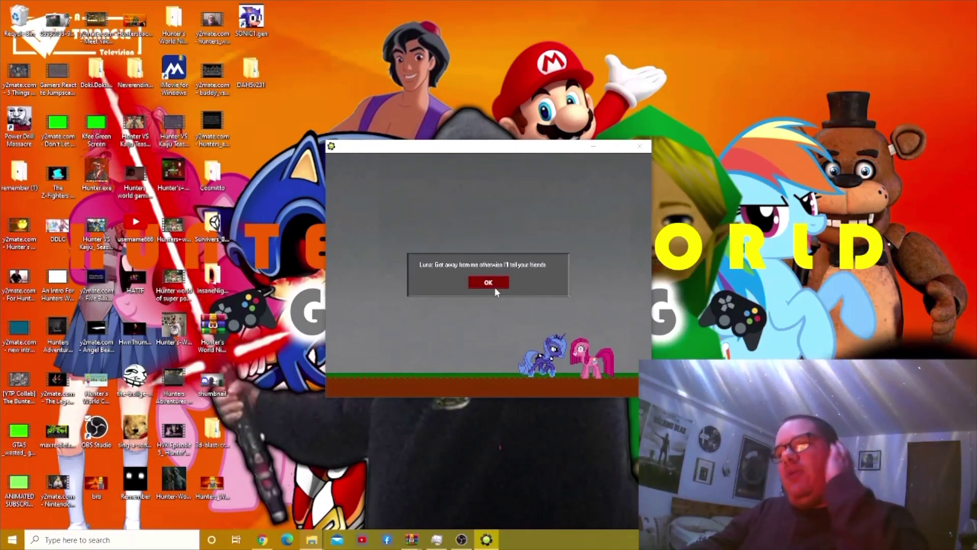
pyautogui.click(494, 288)
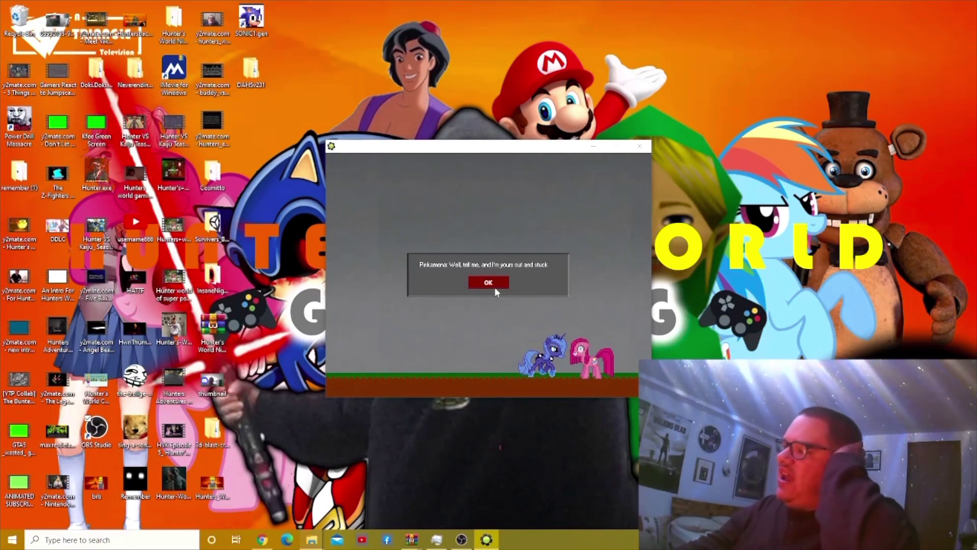
pyautogui.click(495, 288)
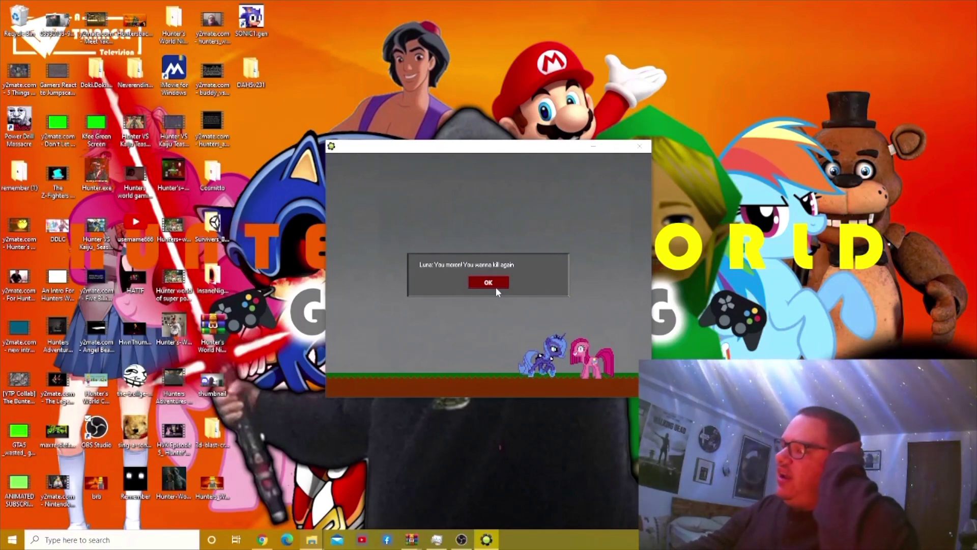
pyautogui.click(496, 287)
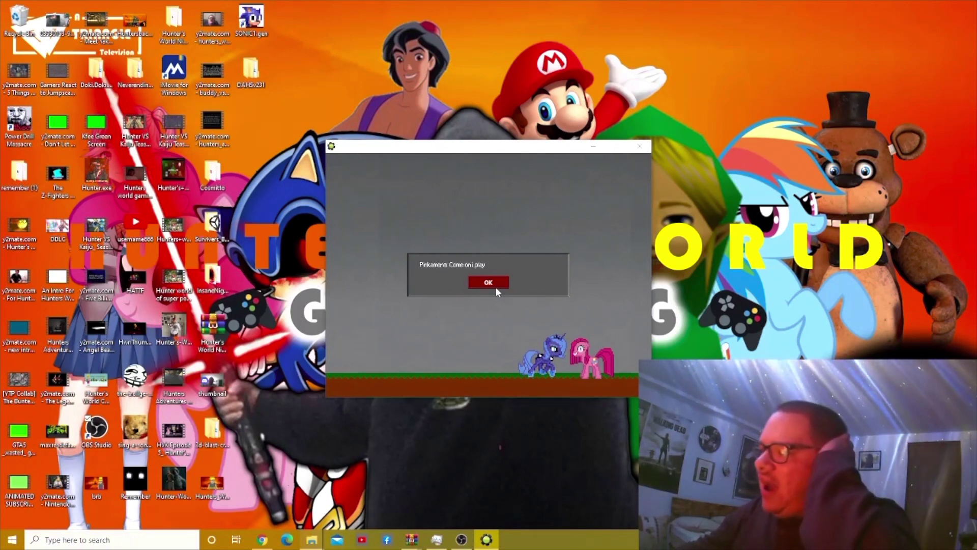
pyautogui.click(495, 288)
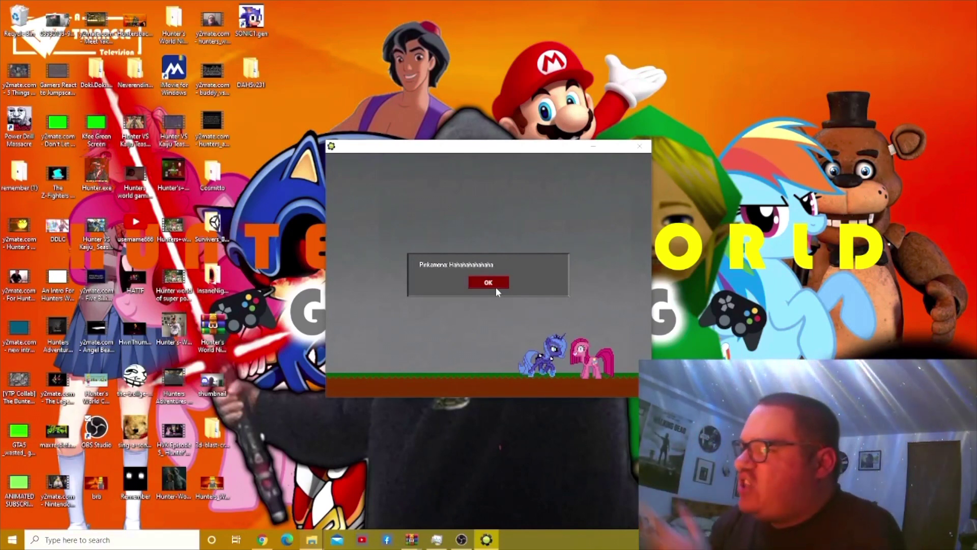
pyautogui.click(496, 287)
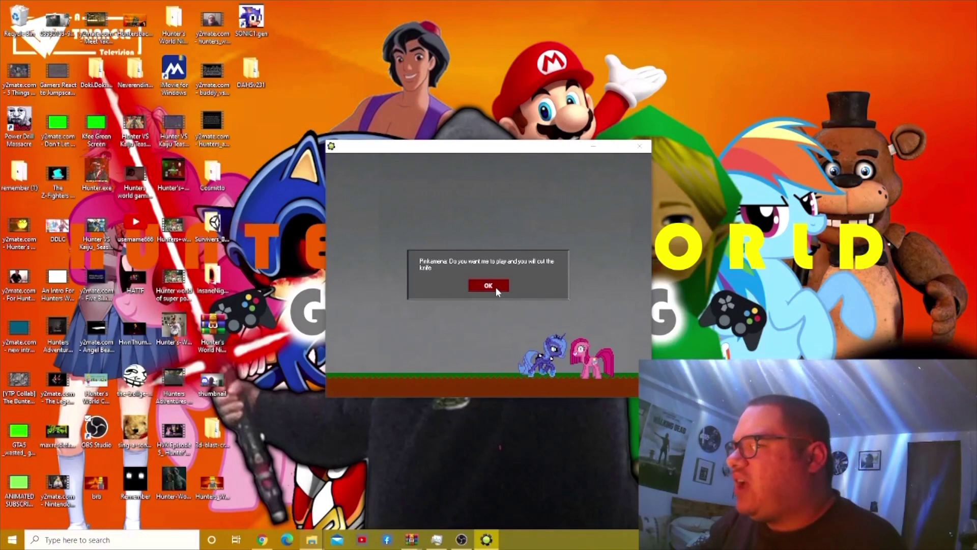
# Continue through Luna's refusals and Pinkamena's threats until the pink jumpscare plays
pyautogui.click(496, 287)
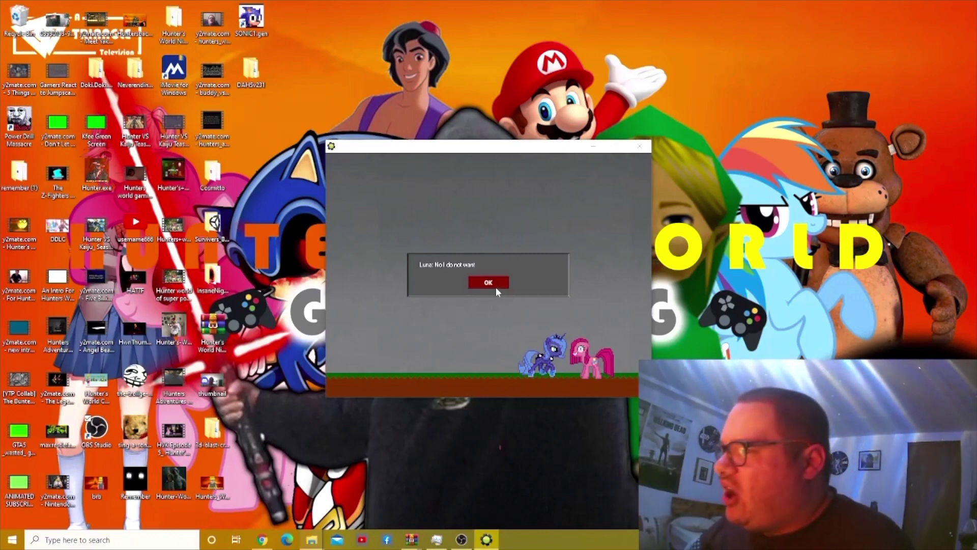
pyautogui.click(495, 287)
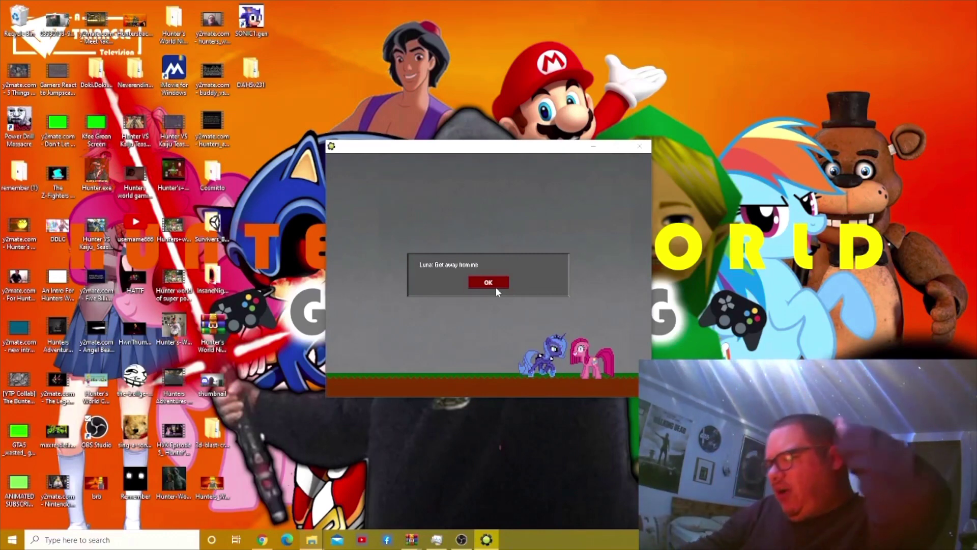
pyautogui.click(496, 287)
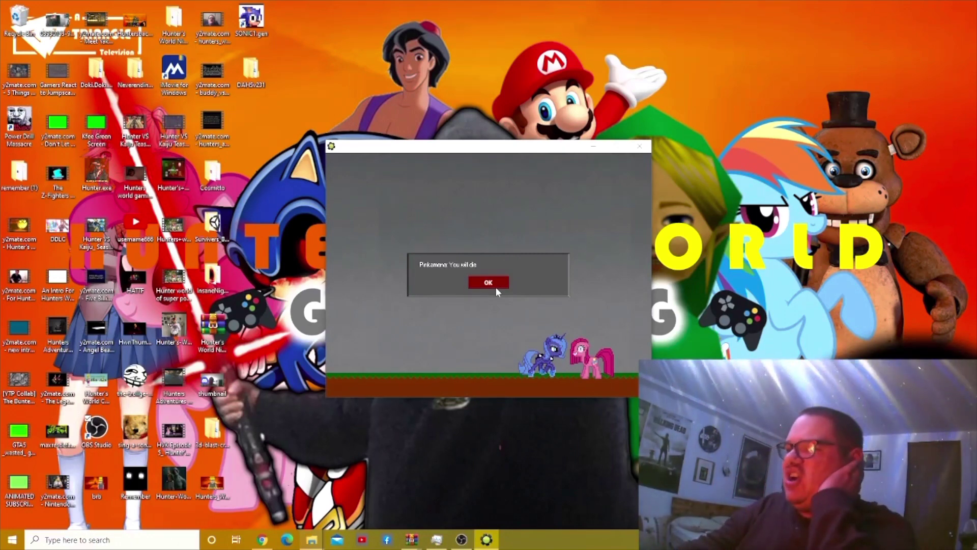
pyautogui.click(496, 287)
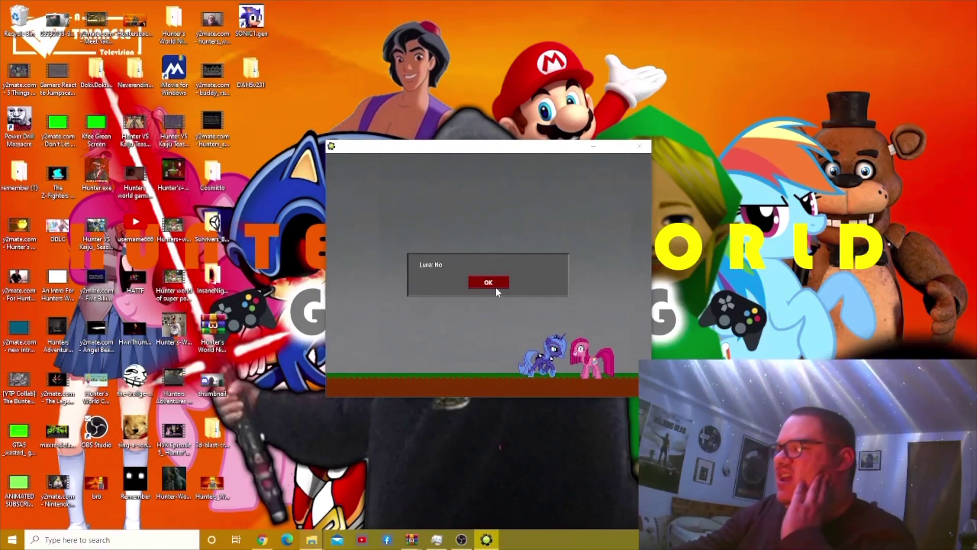
pyautogui.click(496, 287)
pyautogui.click(495, 287)
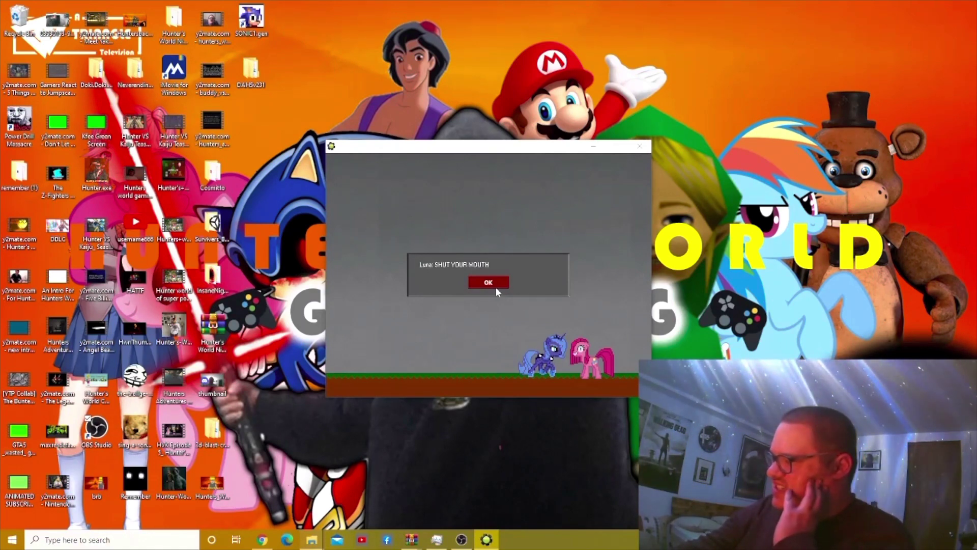
pyautogui.click(495, 285)
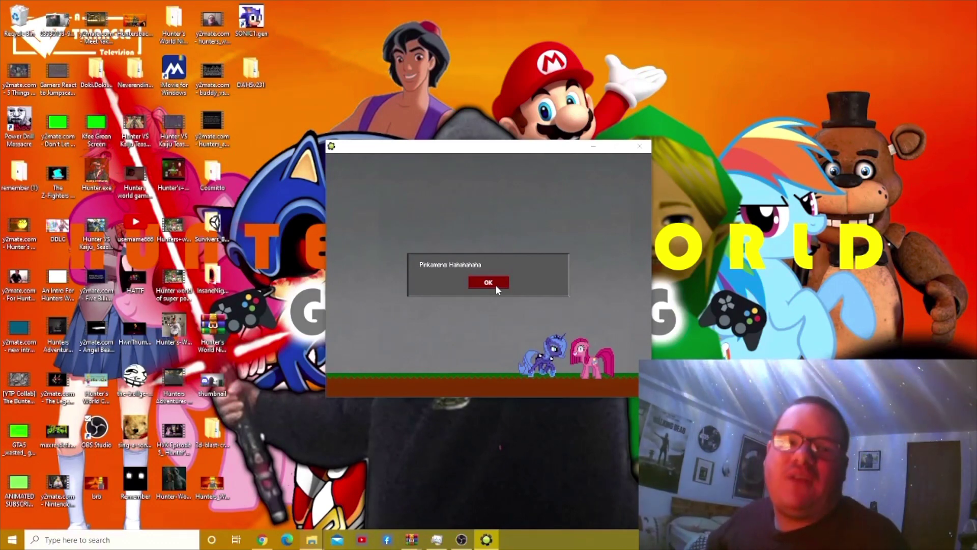
pyautogui.click(496, 285)
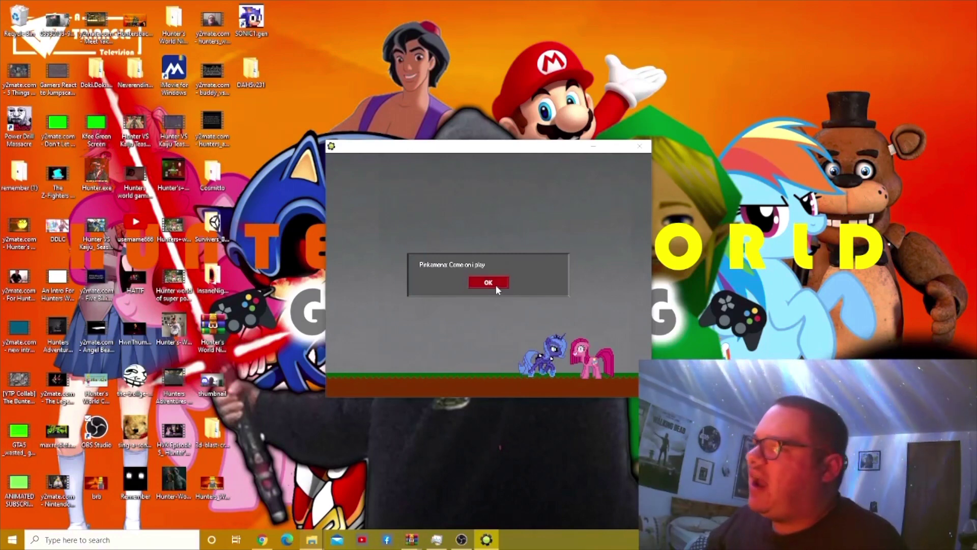
pyautogui.click(496, 285)
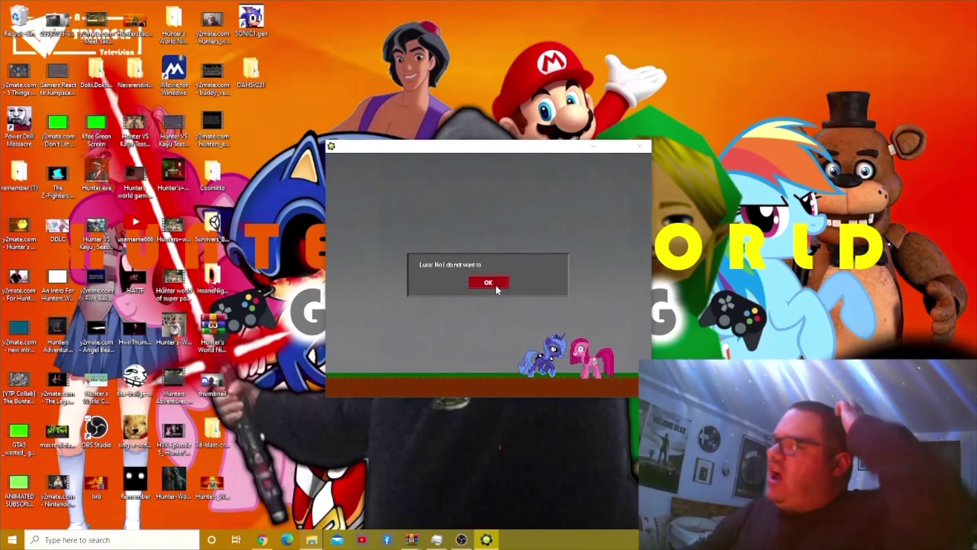
pyautogui.click(496, 284)
pyautogui.click(495, 284)
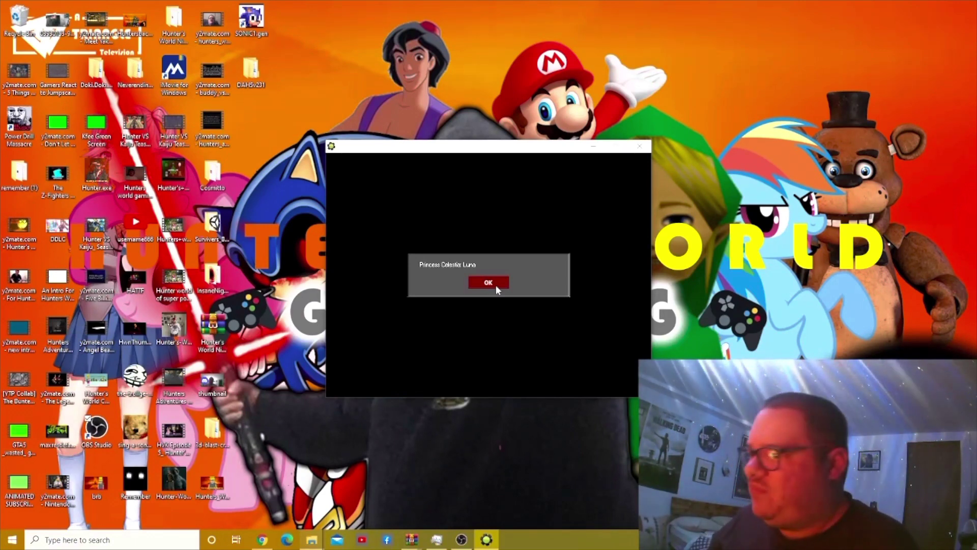
# Get past Celestia's call and read on until Luna explains her cut leg
pyautogui.click(496, 285)
pyautogui.click(496, 285)
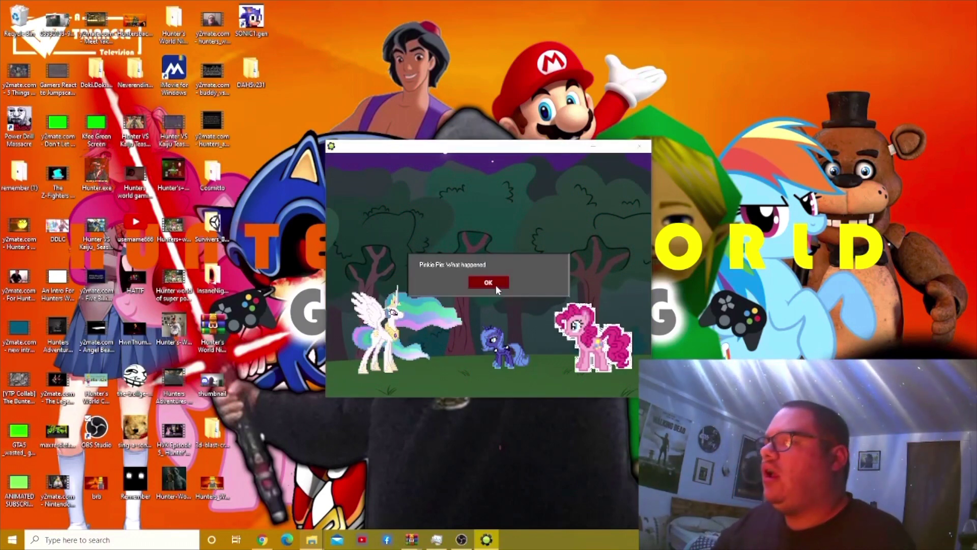
pyautogui.click(496, 285)
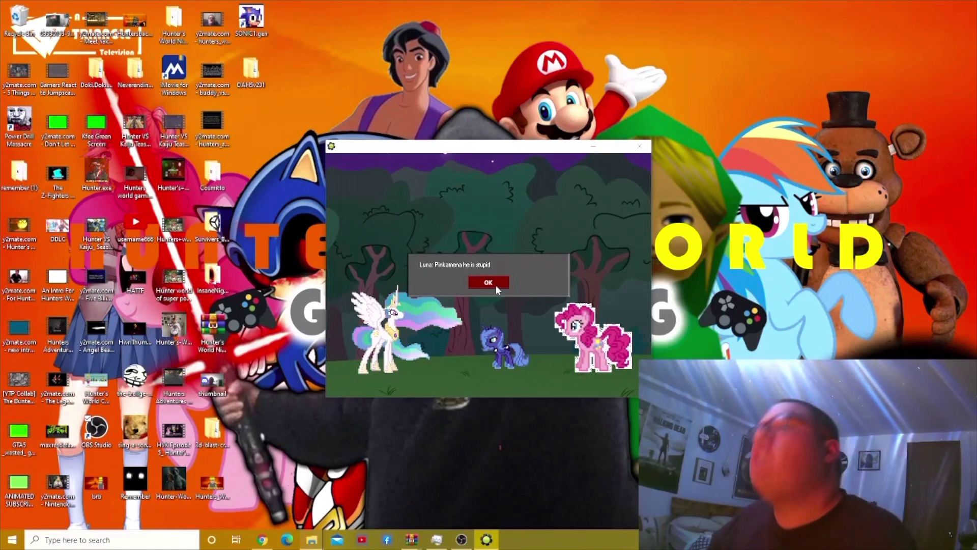
pyautogui.click(496, 285)
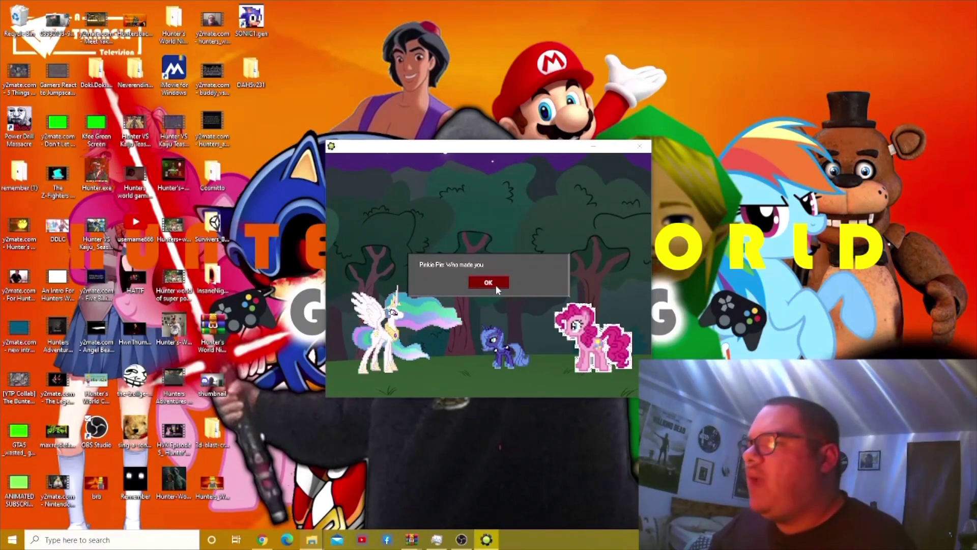
pyautogui.click(496, 285)
pyautogui.click(495, 285)
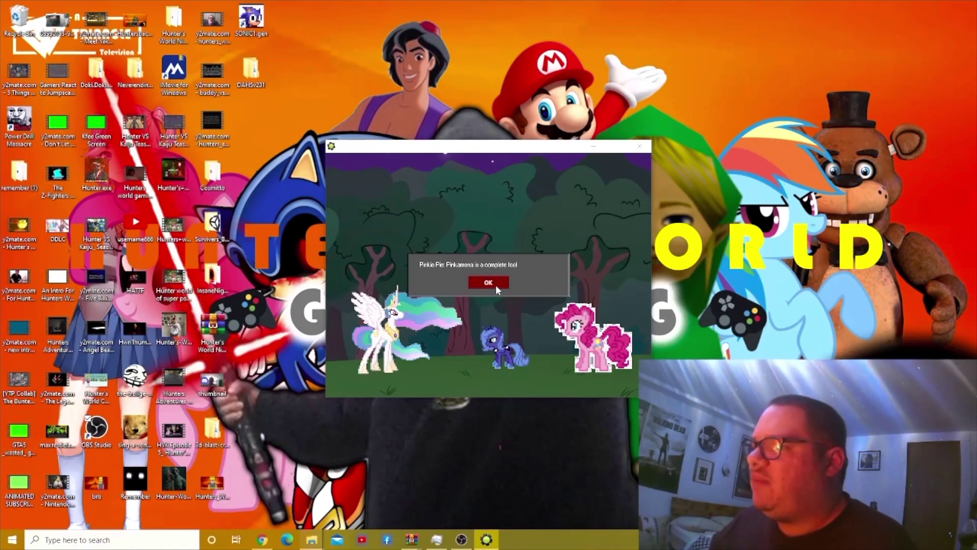
pyautogui.click(496, 285)
pyautogui.click(496, 285)
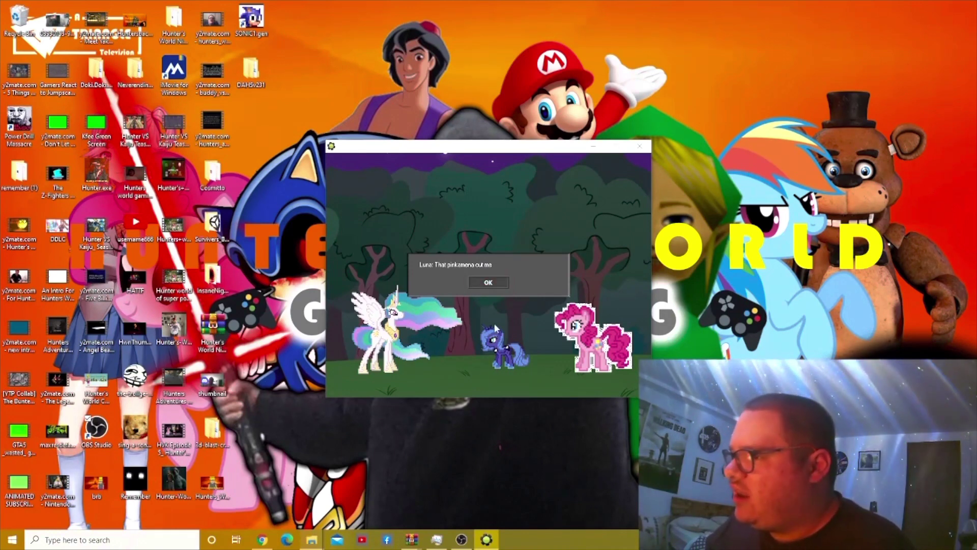
# Read Celestia's promise to heal Luna and her warnings until Luna's long explanation appears
pyautogui.click(479, 283)
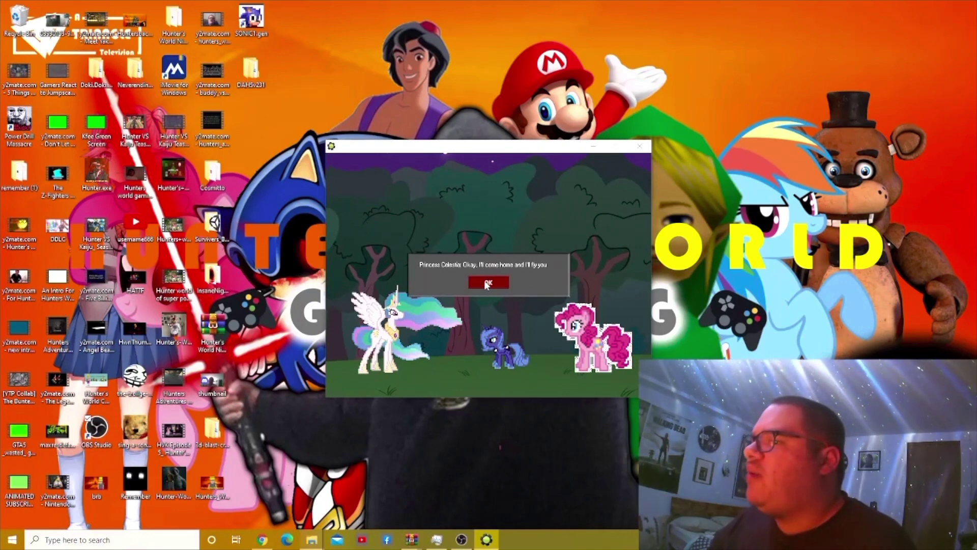
pyautogui.click(487, 285)
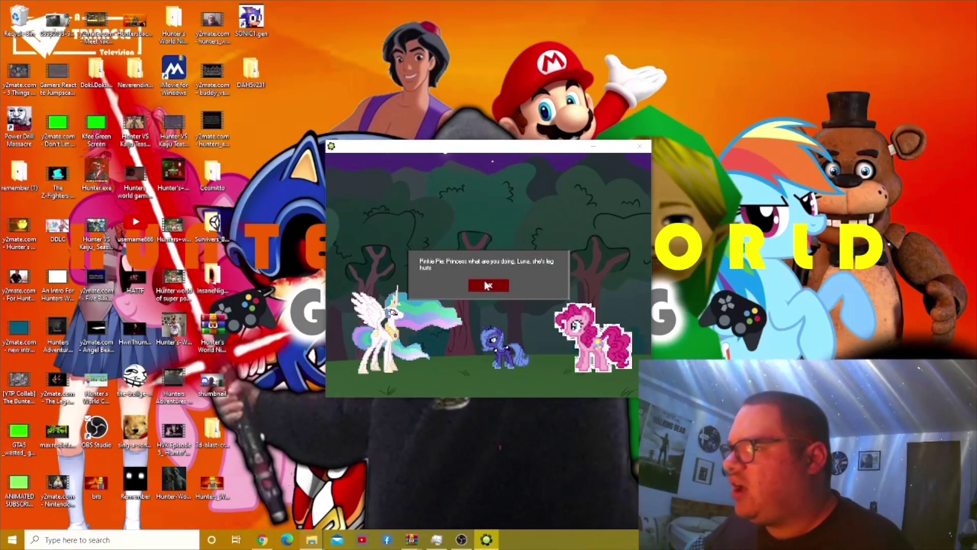
pyautogui.click(493, 285)
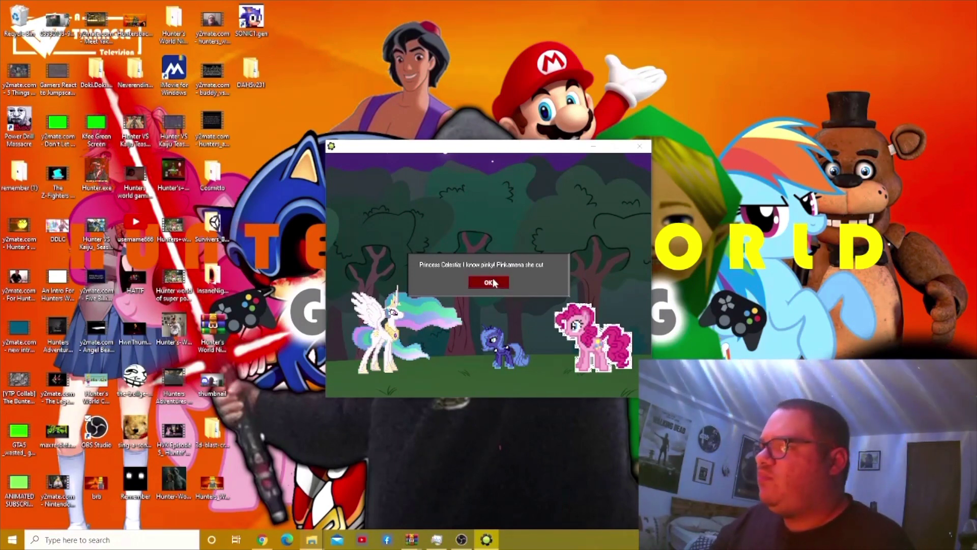
pyautogui.click(494, 283)
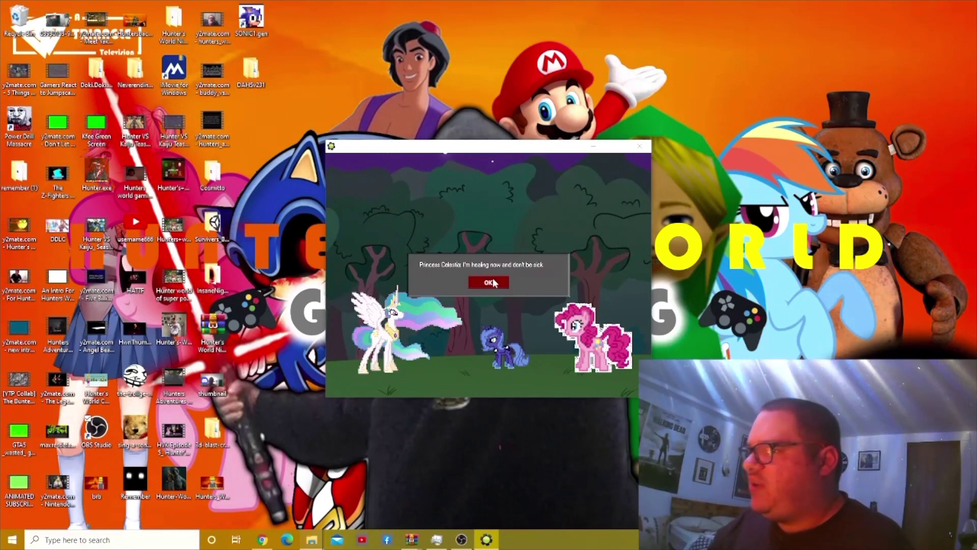
pyautogui.click(494, 283)
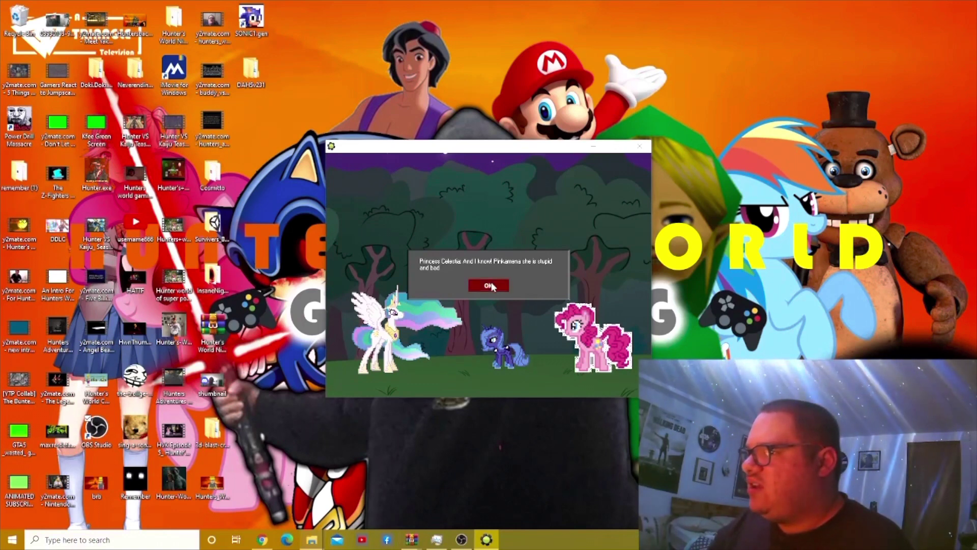
pyautogui.click(490, 285)
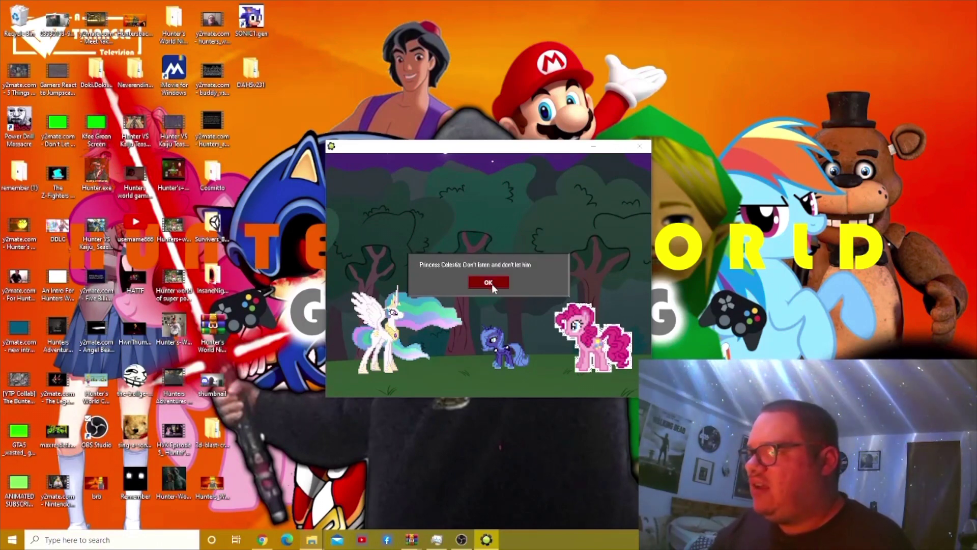
pyautogui.click(492, 288)
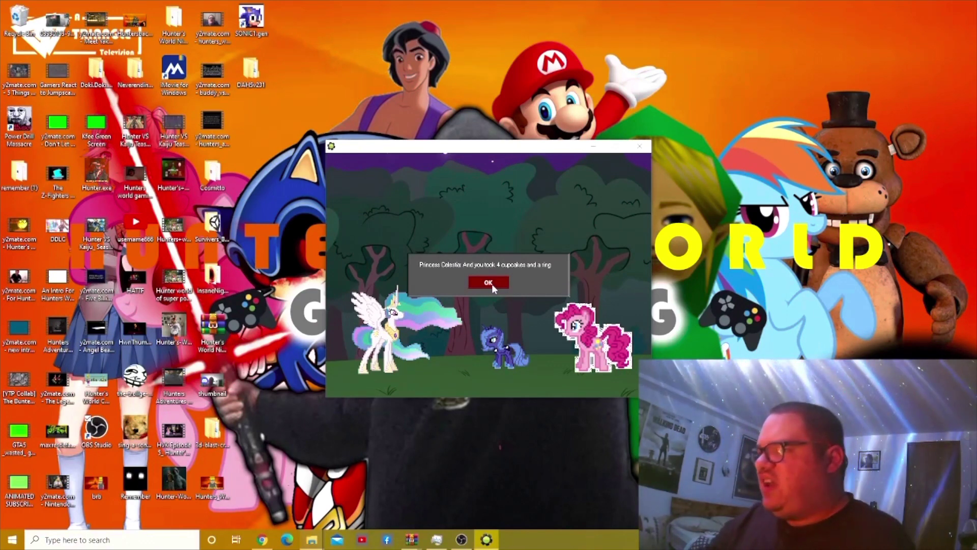
pyautogui.click(492, 287)
pyautogui.click(492, 287)
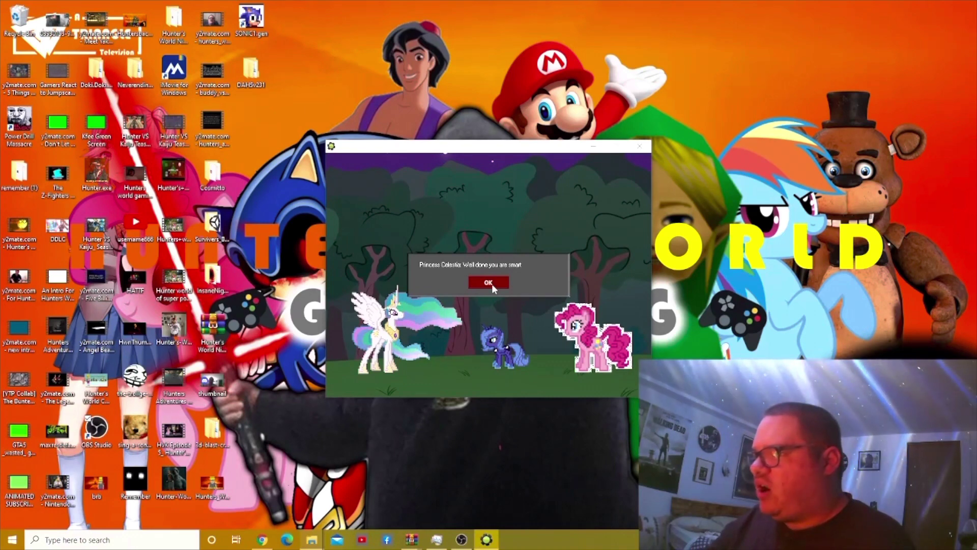
pyautogui.click(493, 287)
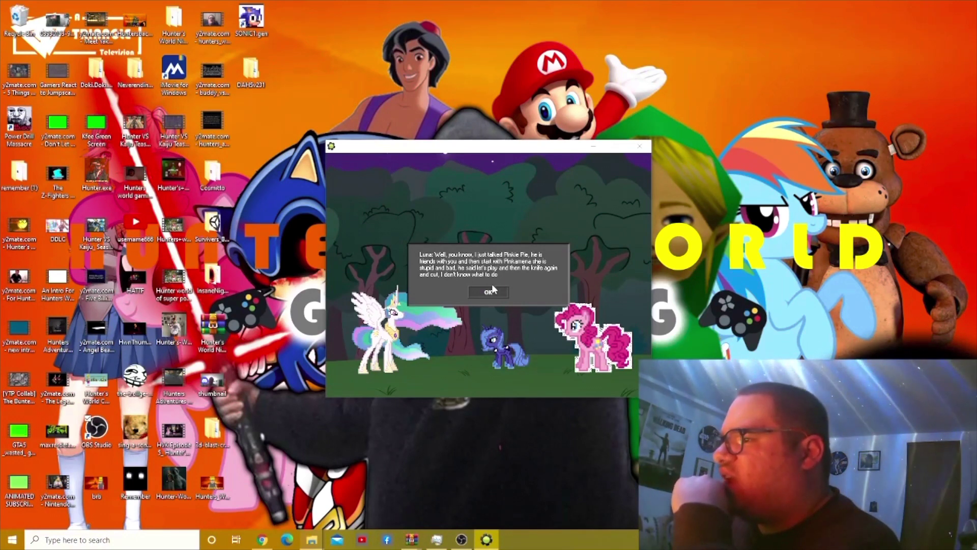
# Advance the forest dialogue through Celestia's long line and Luna's wish to go home
pyautogui.click(490, 290)
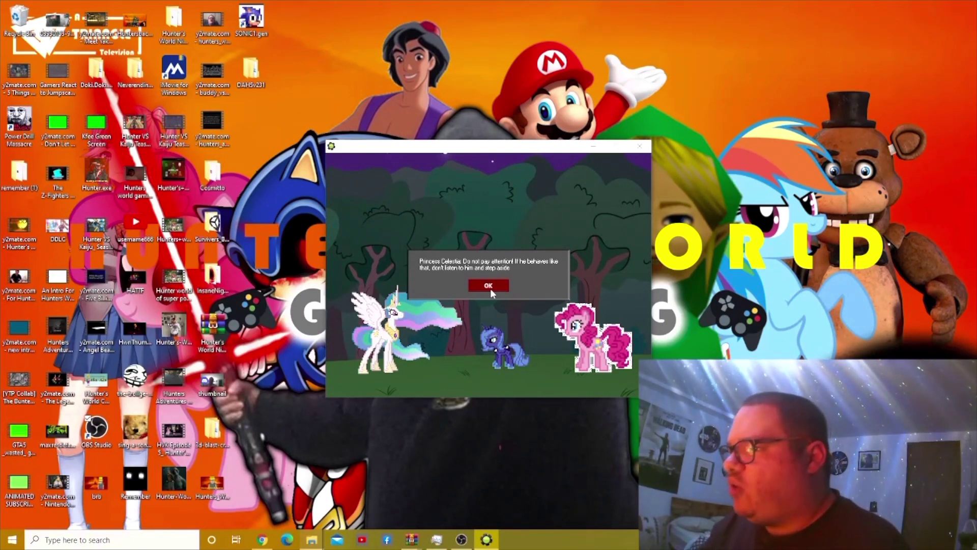
pyautogui.click(492, 294)
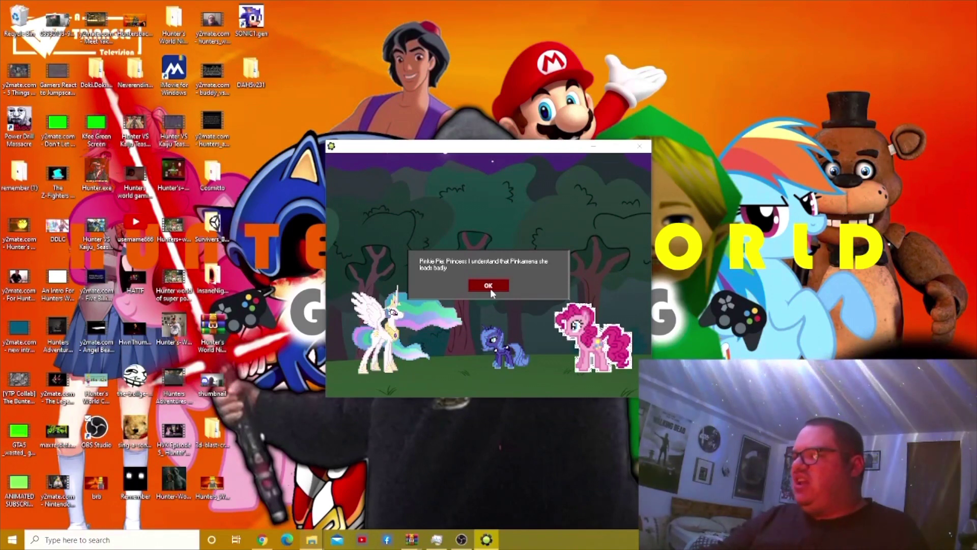
pyautogui.click(493, 290)
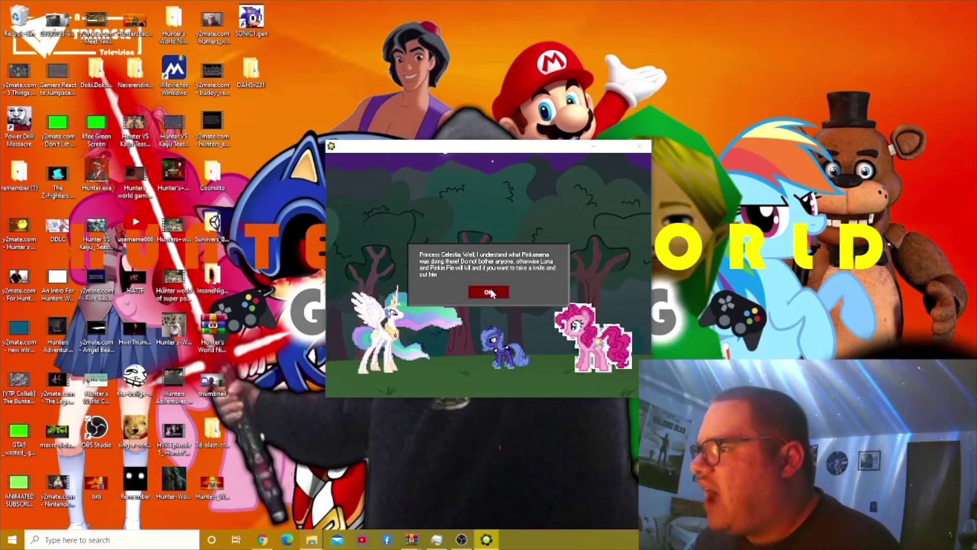
pyautogui.click(490, 293)
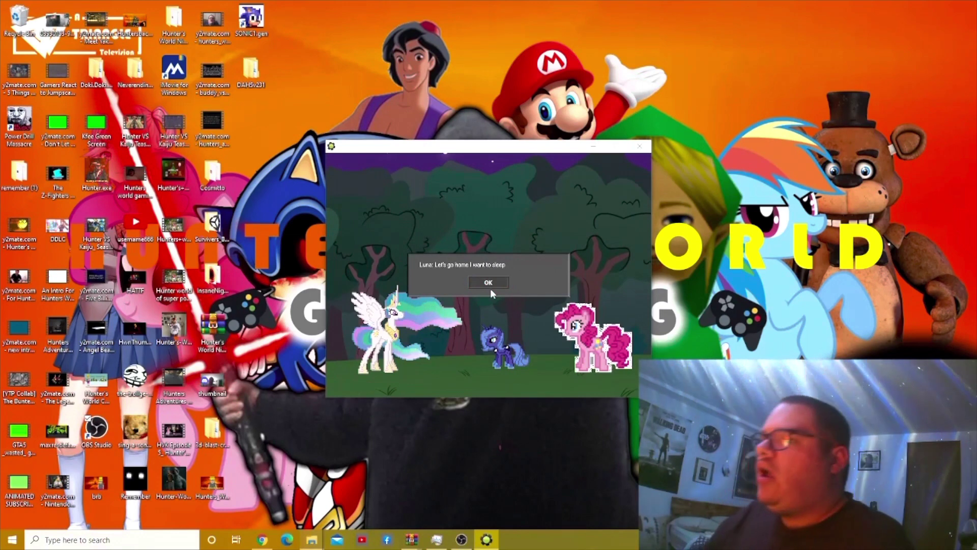
pyautogui.click(481, 283)
# Close the last forest line and the '7 Hour Later' message, reaching Celestia's reply
pyautogui.click(480, 283)
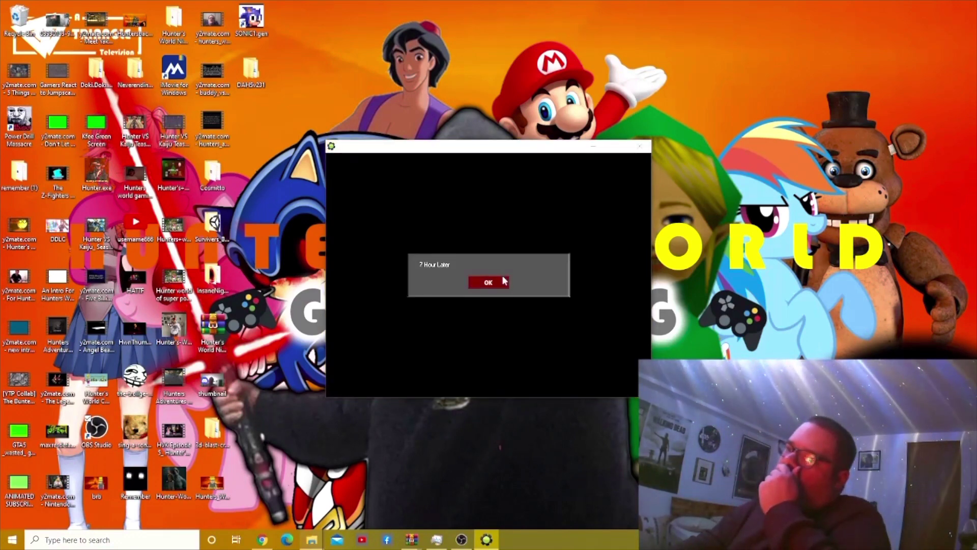
pyautogui.click(495, 283)
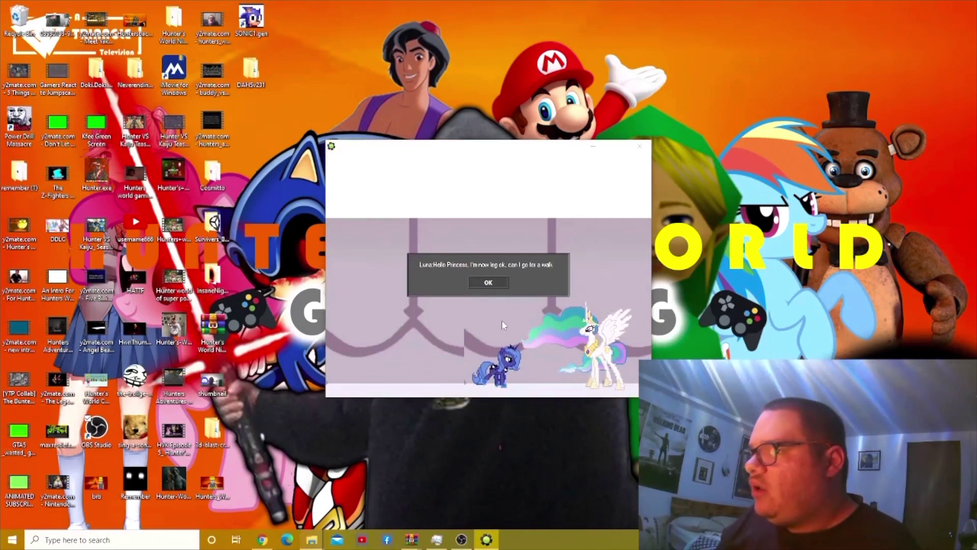
pyautogui.click(482, 289)
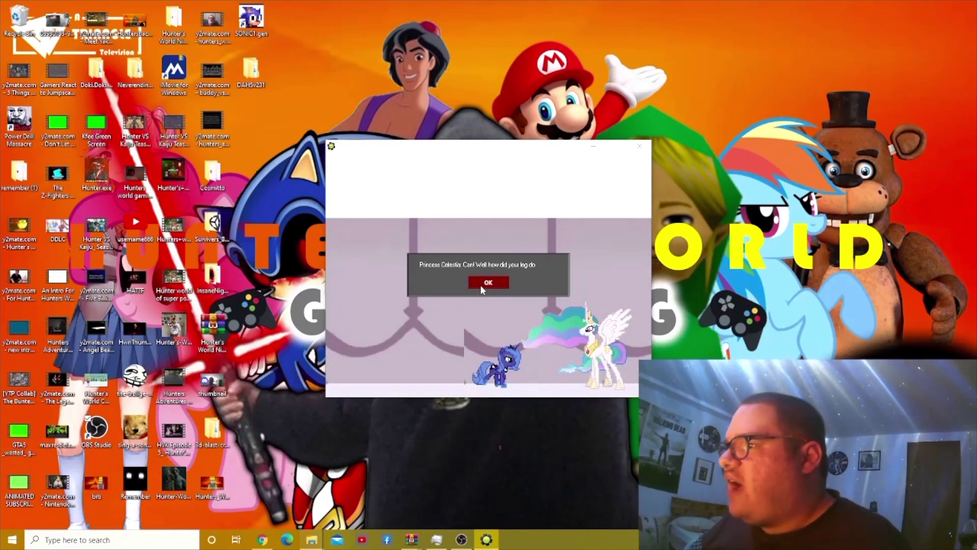
# Finish Luna and Celestia's palace chat, past the Pinkie Pie question and warning
pyautogui.click(482, 290)
pyautogui.click(481, 289)
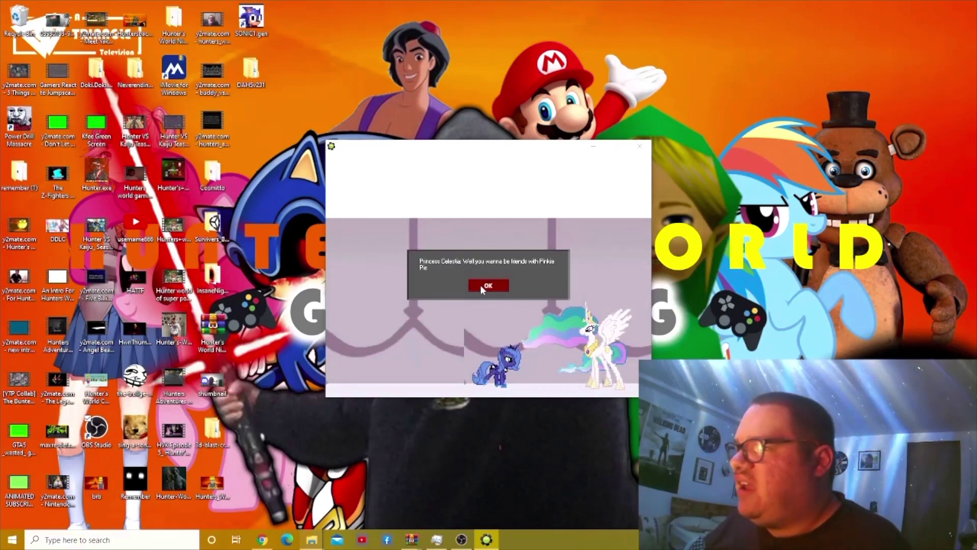
pyautogui.click(482, 290)
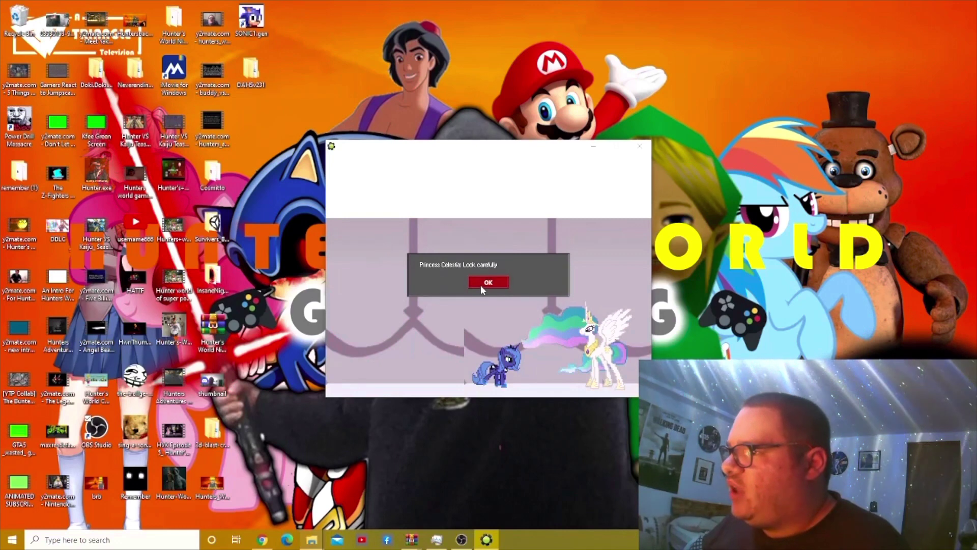
pyautogui.click(481, 289)
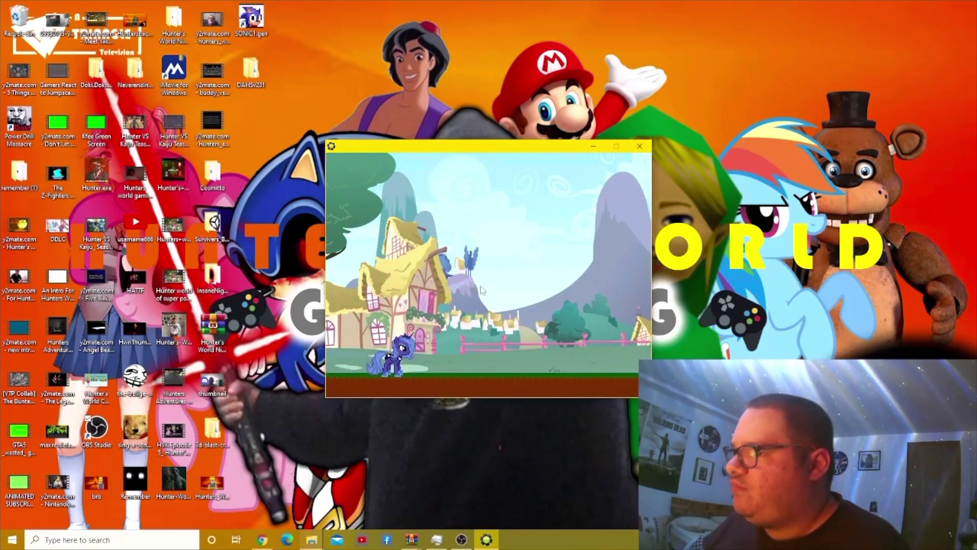
# Walk Luna right through Ponyville past the houses up to Pinkie Pie
pyautogui.press('Right')
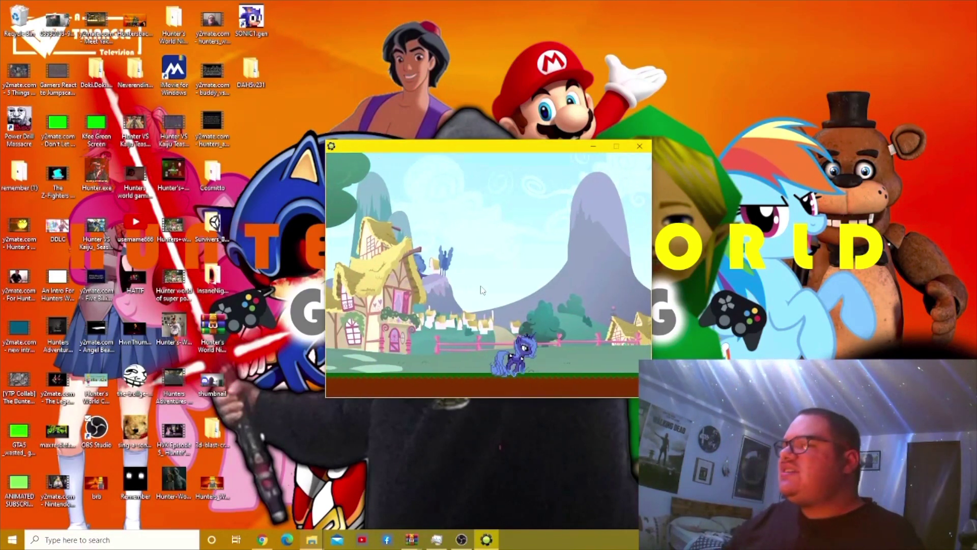
pyautogui.press('Right')
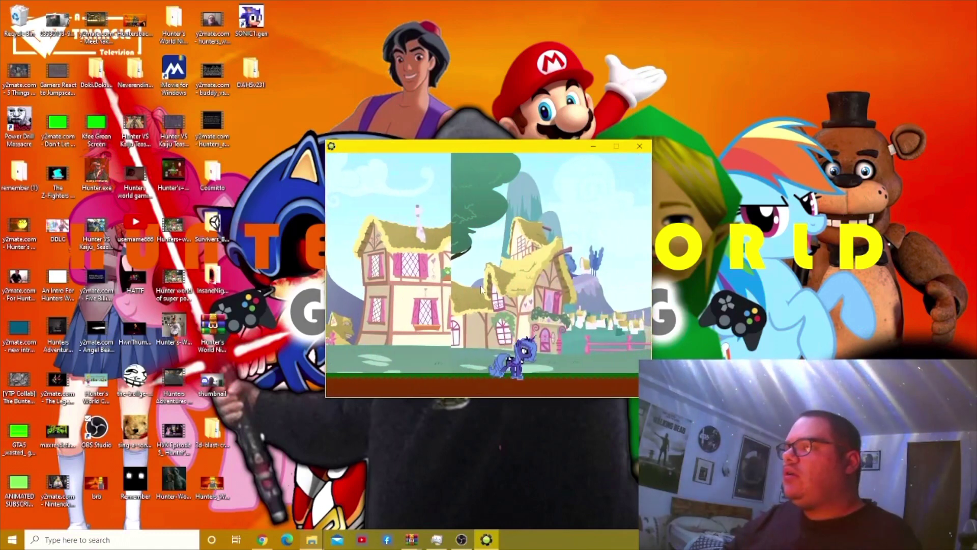
pyautogui.press('Right')
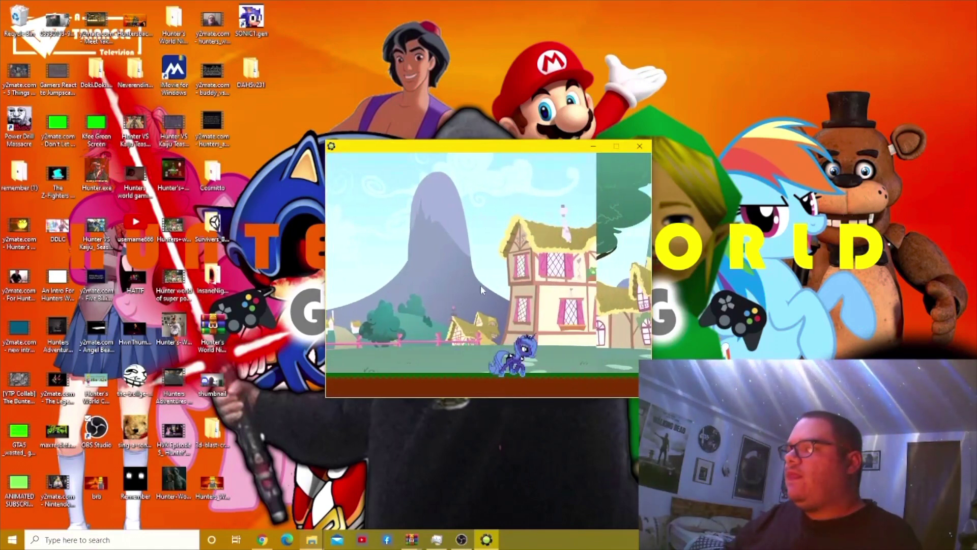
pyautogui.press('Right')
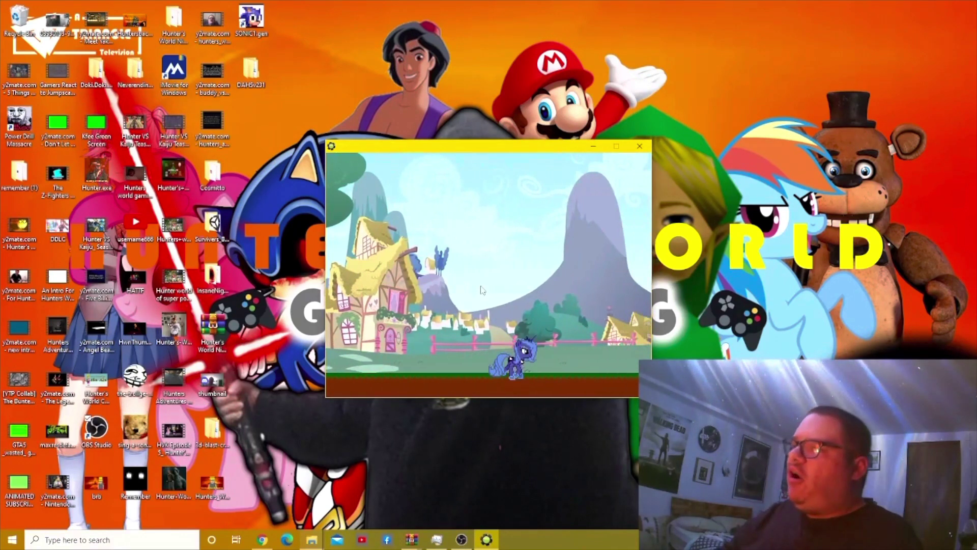
pyautogui.press('Right')
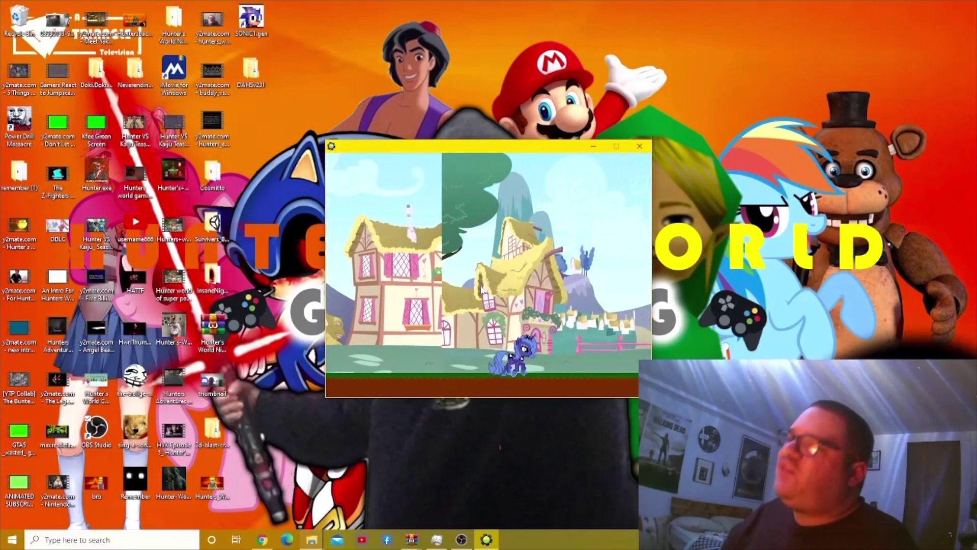
pyautogui.press('Right')
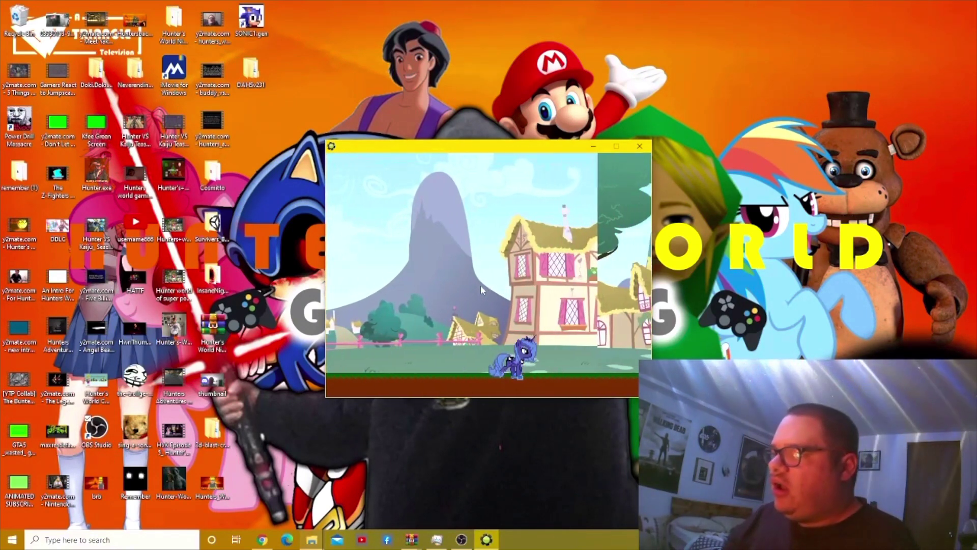
pyautogui.press('Right')
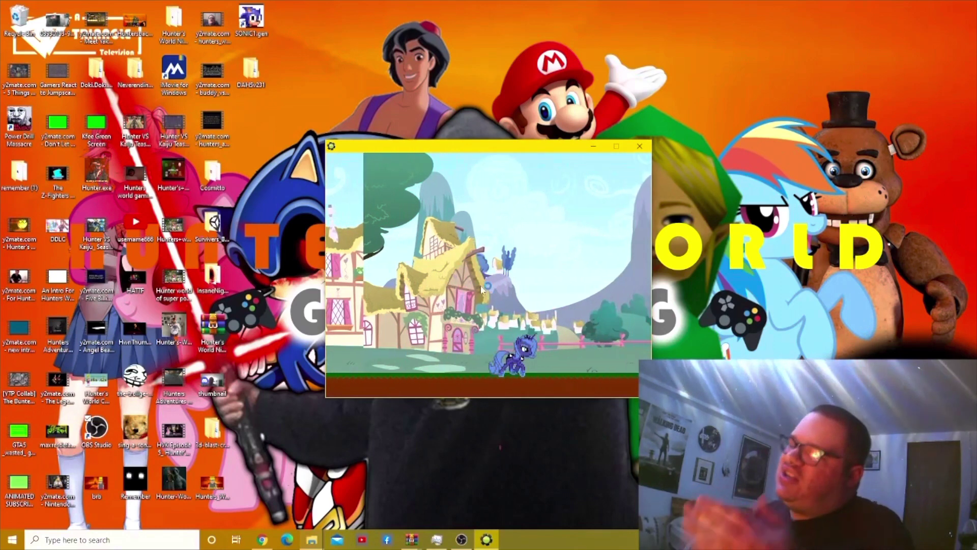
pyautogui.press('Right')
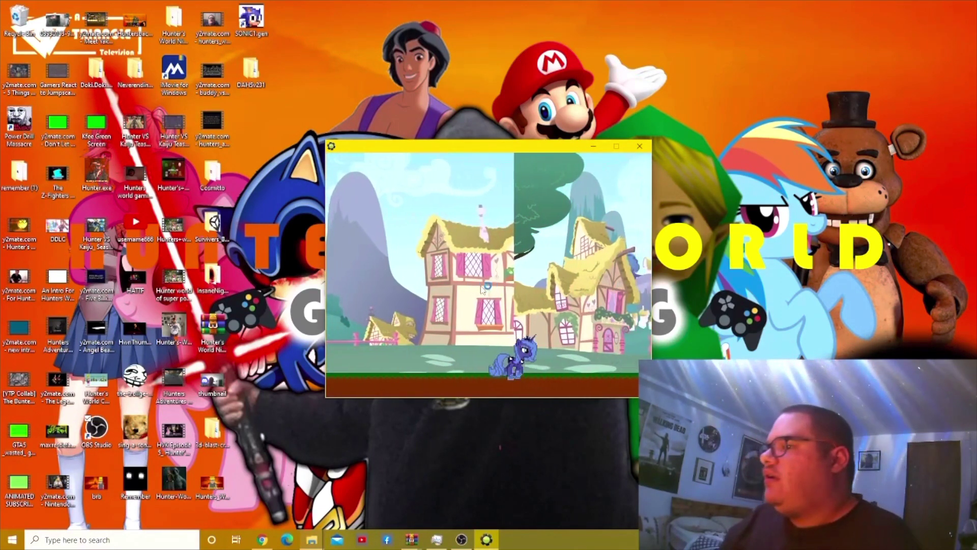
pyautogui.press('Right')
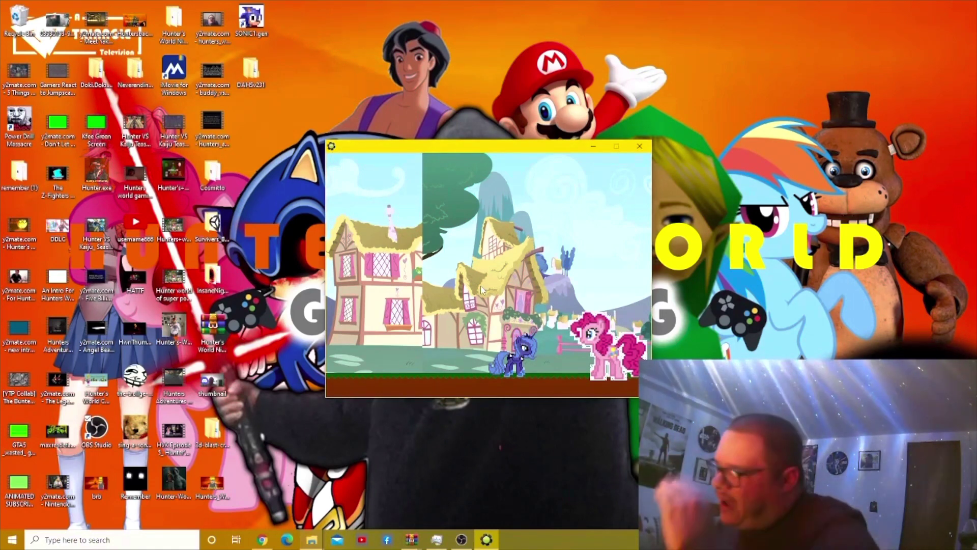
pyautogui.press('Right')
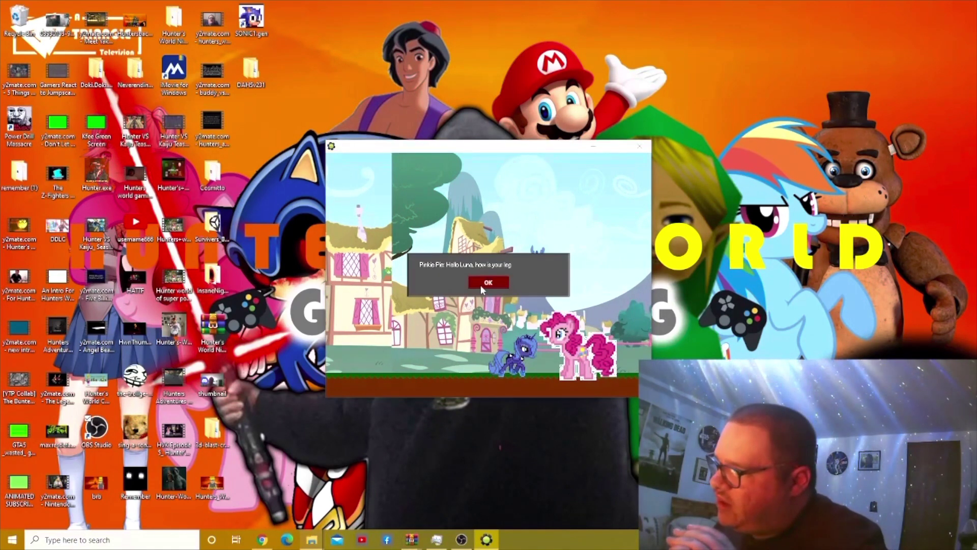
# Advance Luna and Pinkie Pie's conversation until it ends and play resumes
pyautogui.click(482, 287)
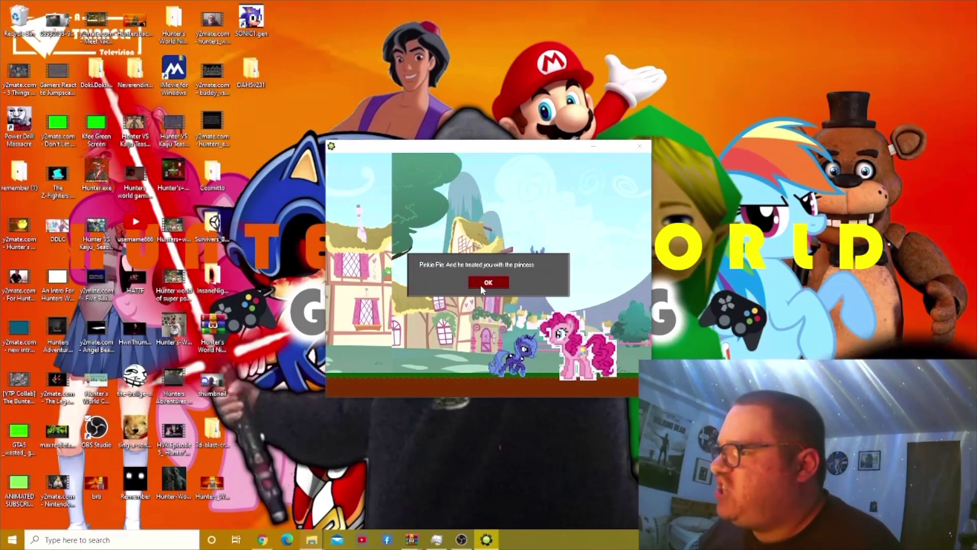
pyautogui.click(482, 287)
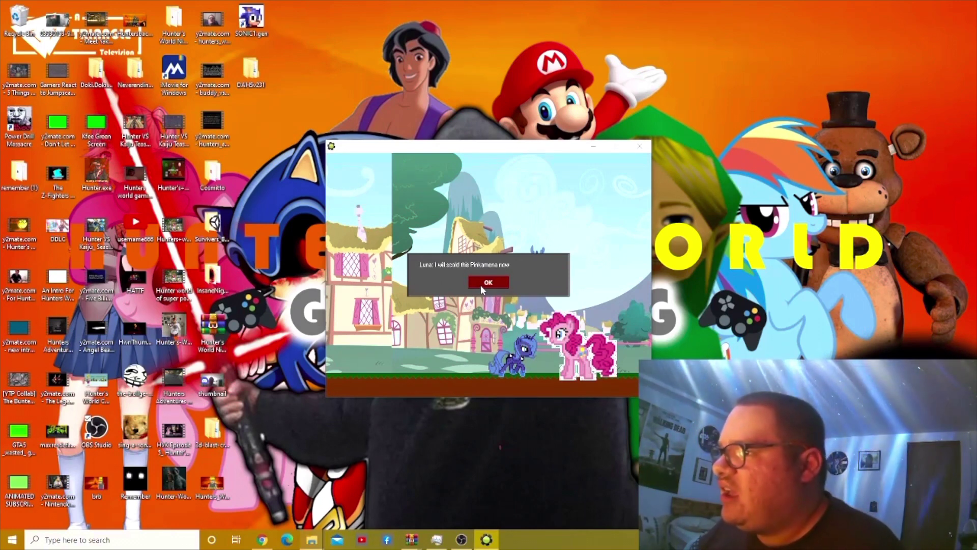
pyautogui.click(481, 288)
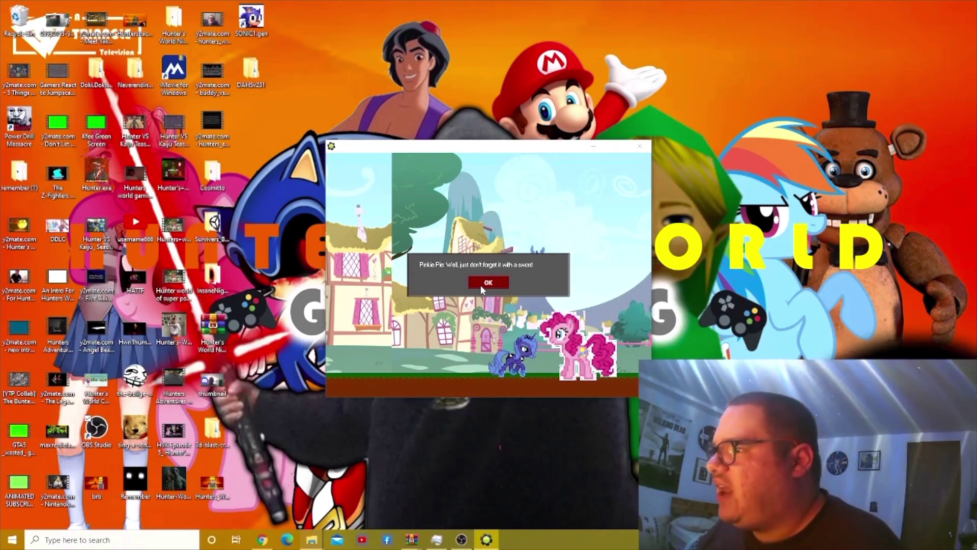
pyautogui.click(482, 290)
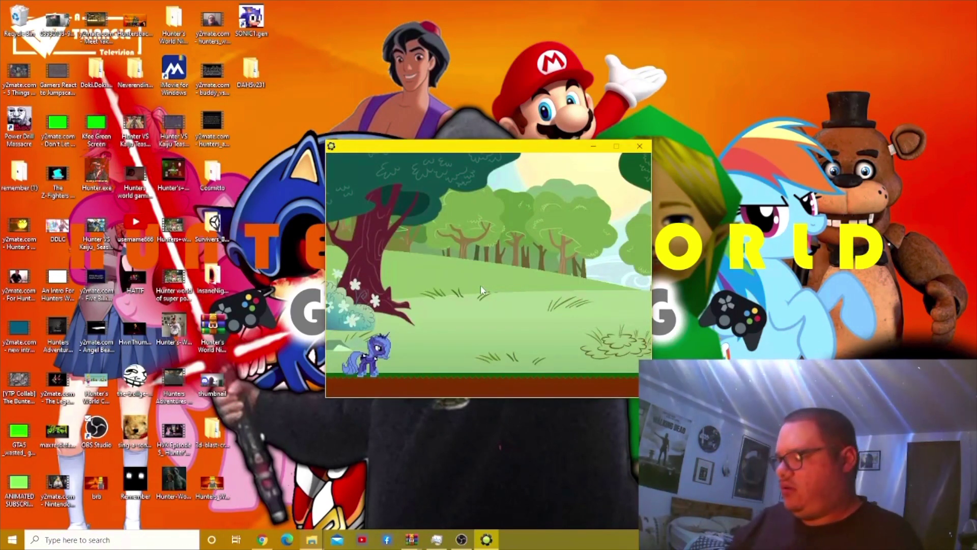
# Run Luna right across the whole grassy forest into the grey-sky level
pyautogui.press('Right')
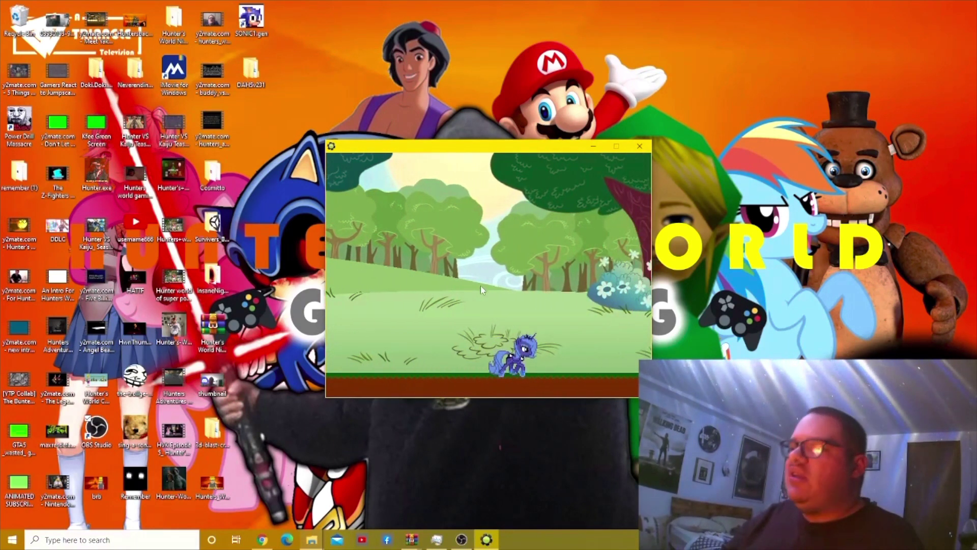
pyautogui.press('Right')
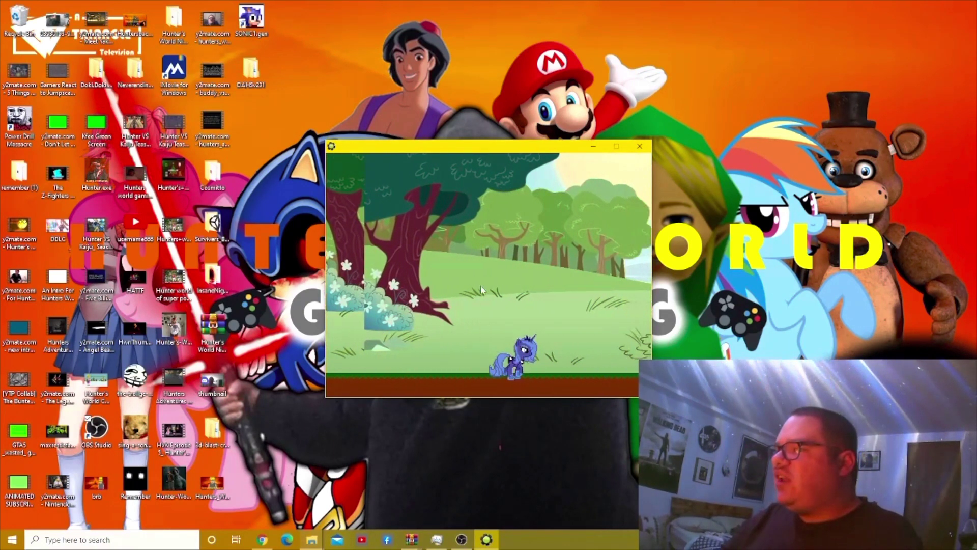
pyautogui.press('Right')
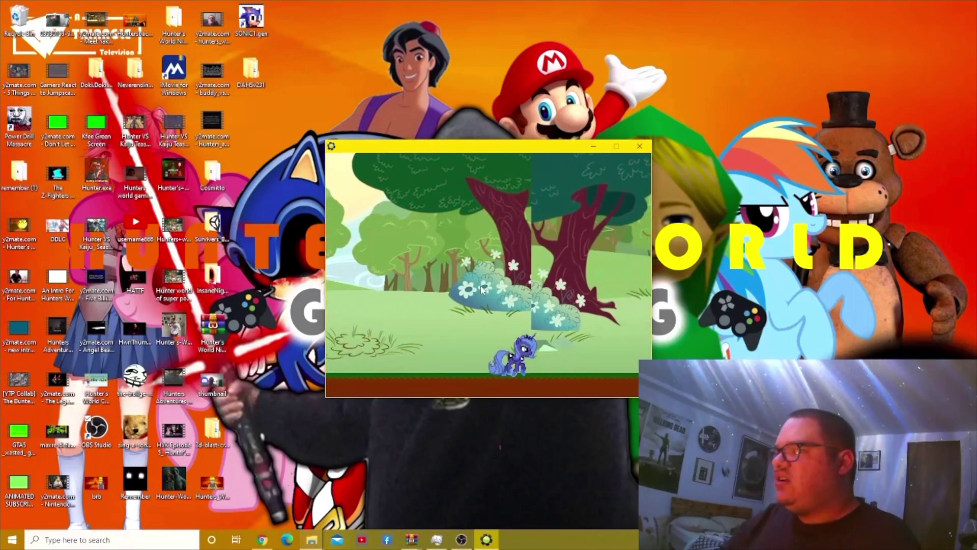
pyautogui.press('Right')
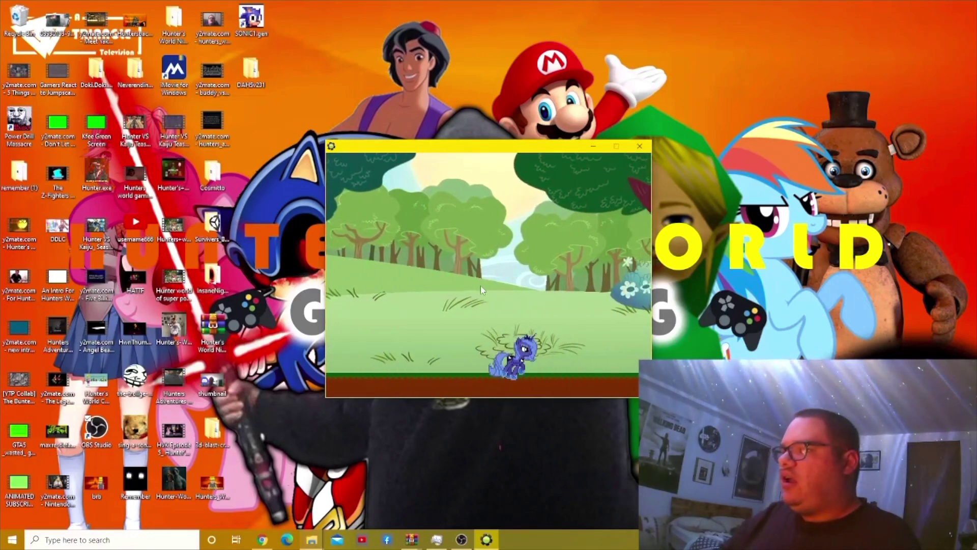
pyautogui.press('Right')
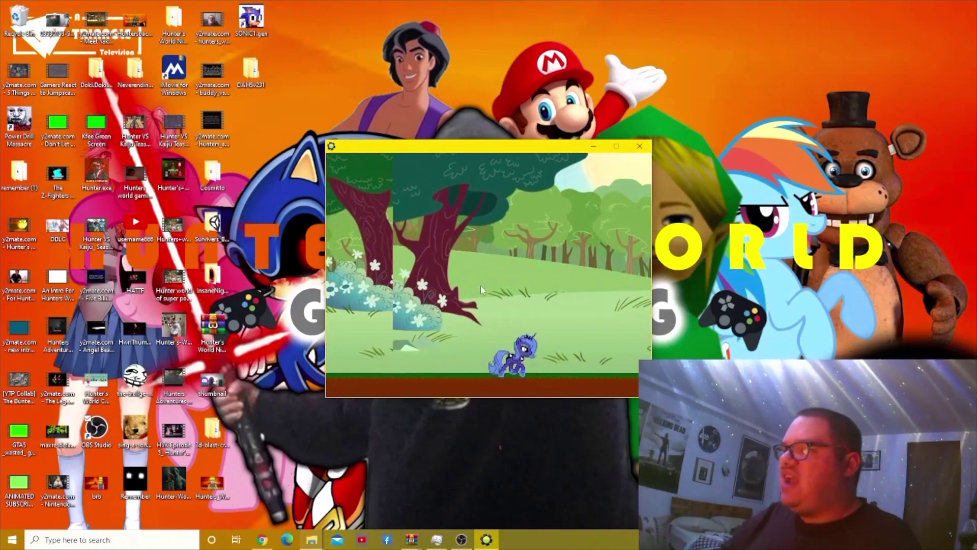
pyautogui.press('Right')
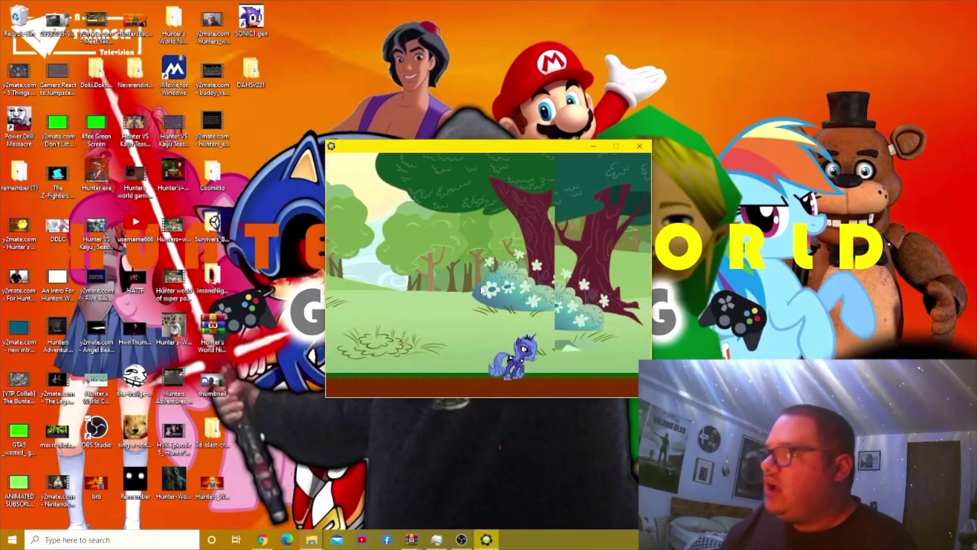
pyautogui.press('Right')
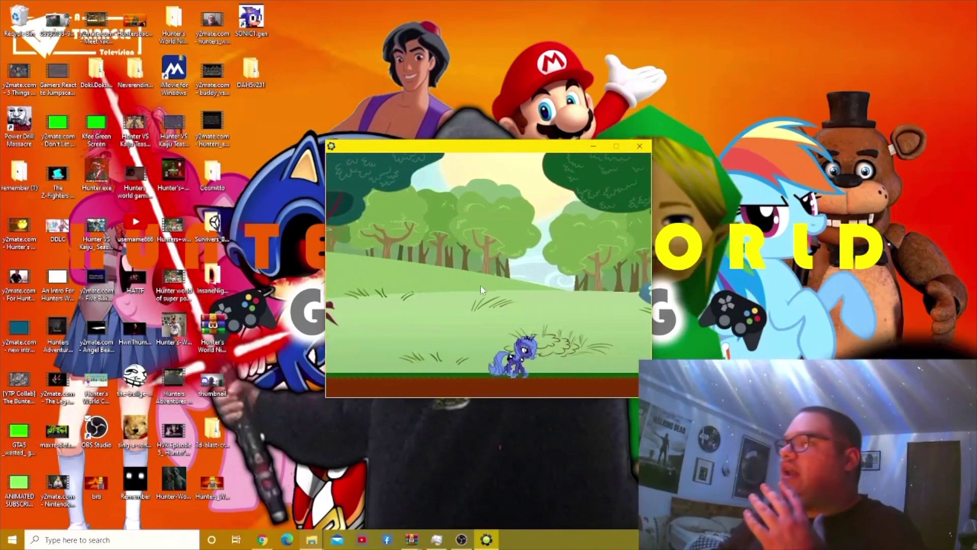
pyautogui.press('Right')
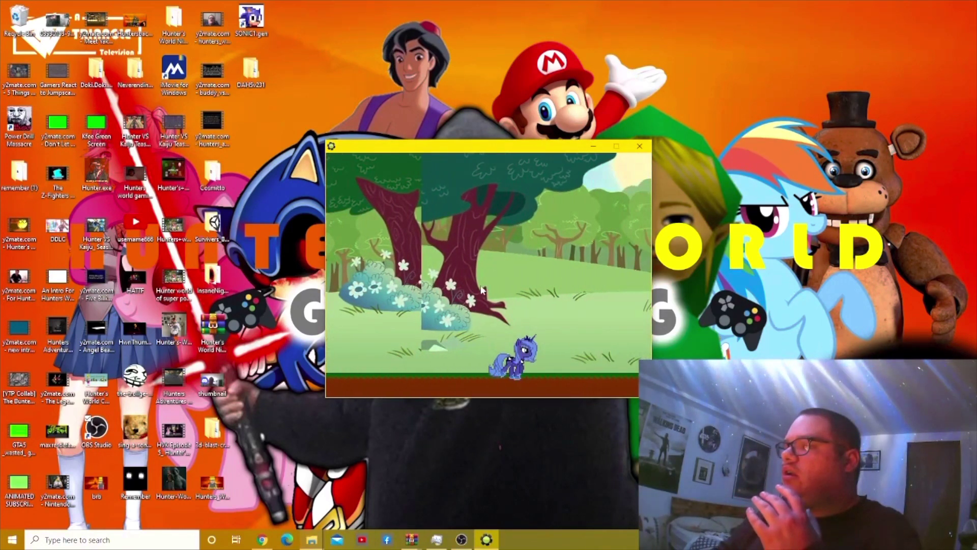
pyautogui.press('Right')
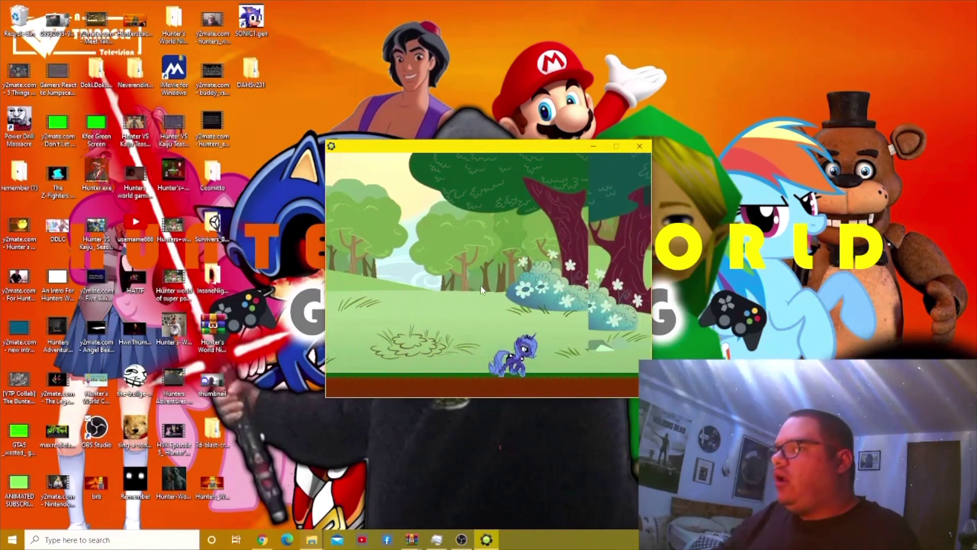
pyautogui.press('Right')
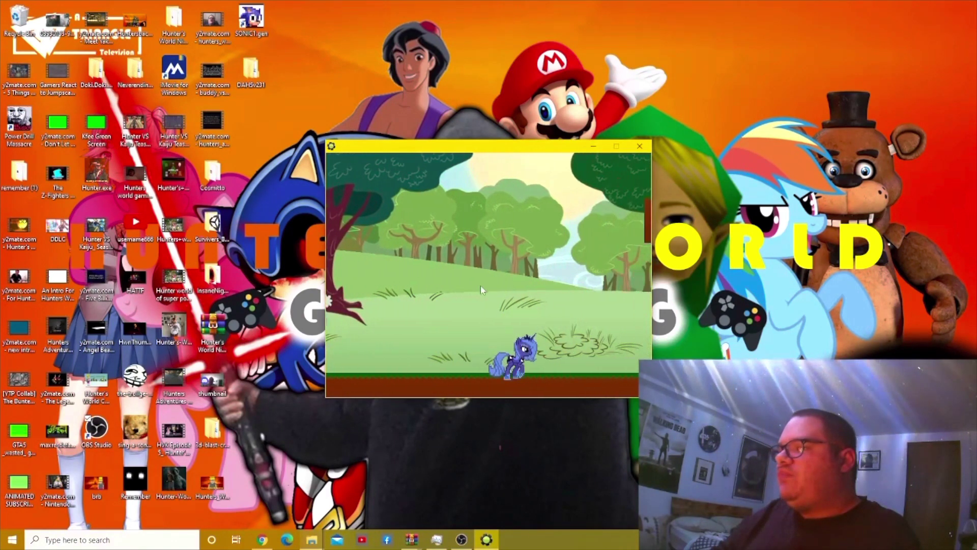
pyautogui.press('Right')
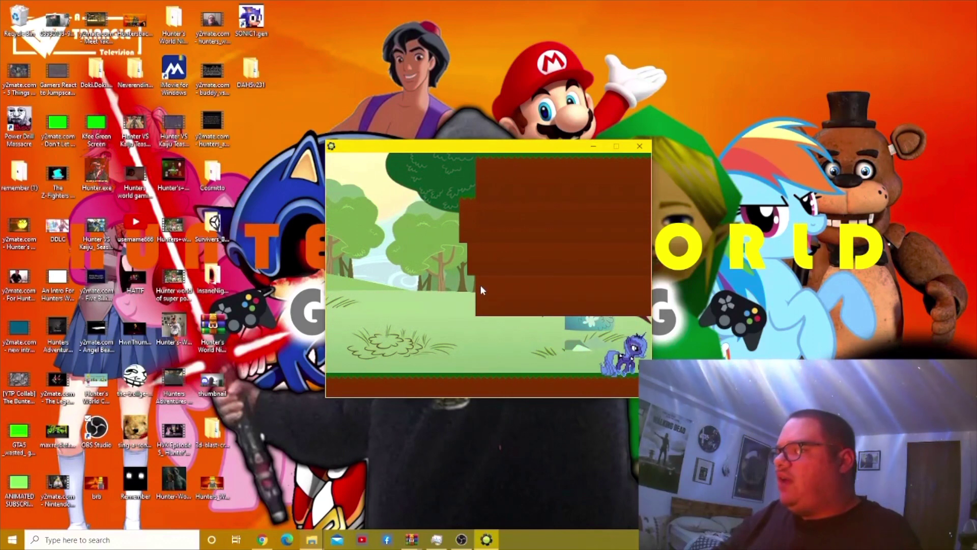
pyautogui.press('Right')
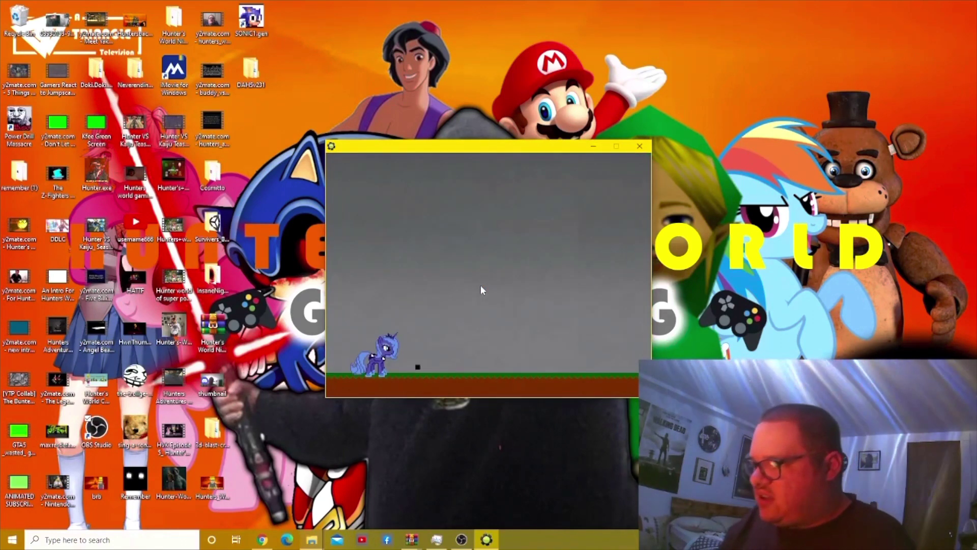
# Walk Luna forward, dismiss her grey-level message, and turn her to face left
pyautogui.press('Right')
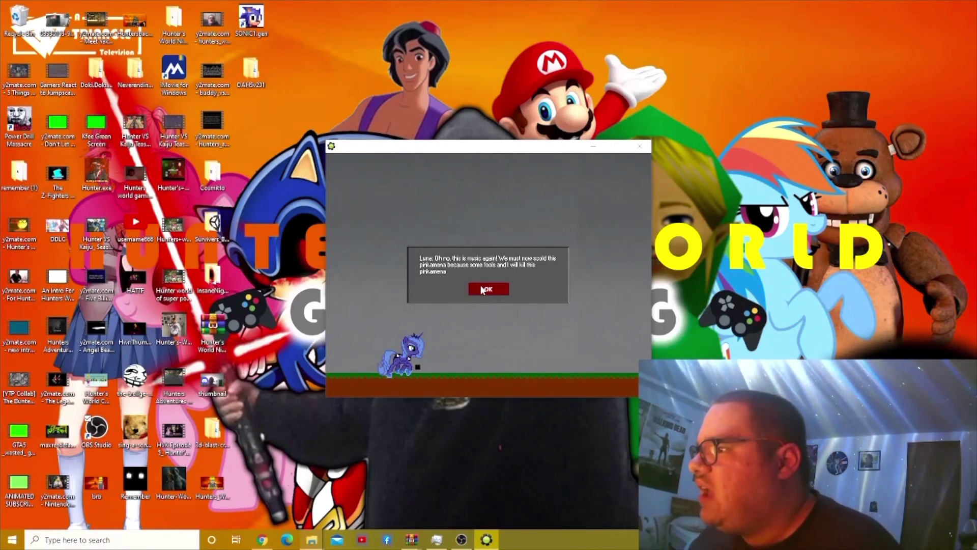
pyautogui.click(483, 289)
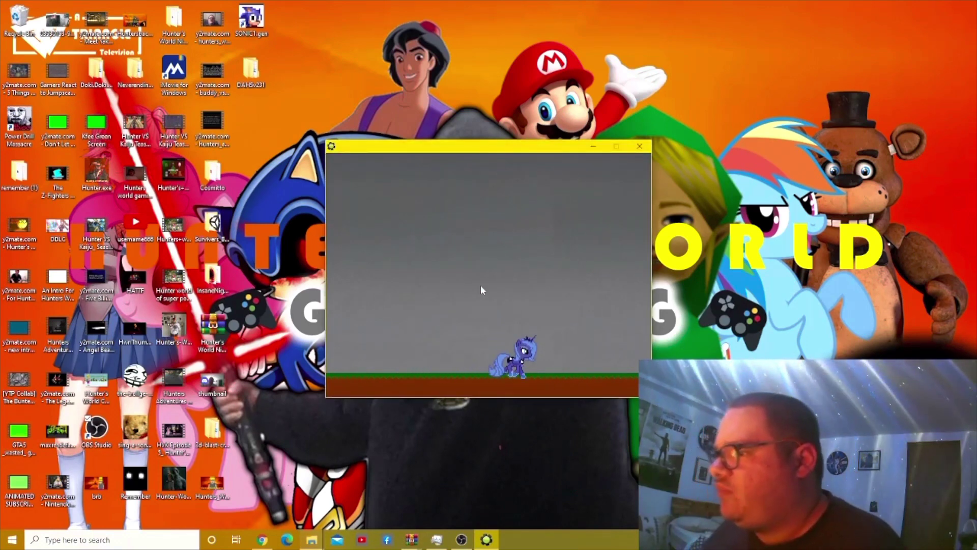
pyautogui.press('Left')
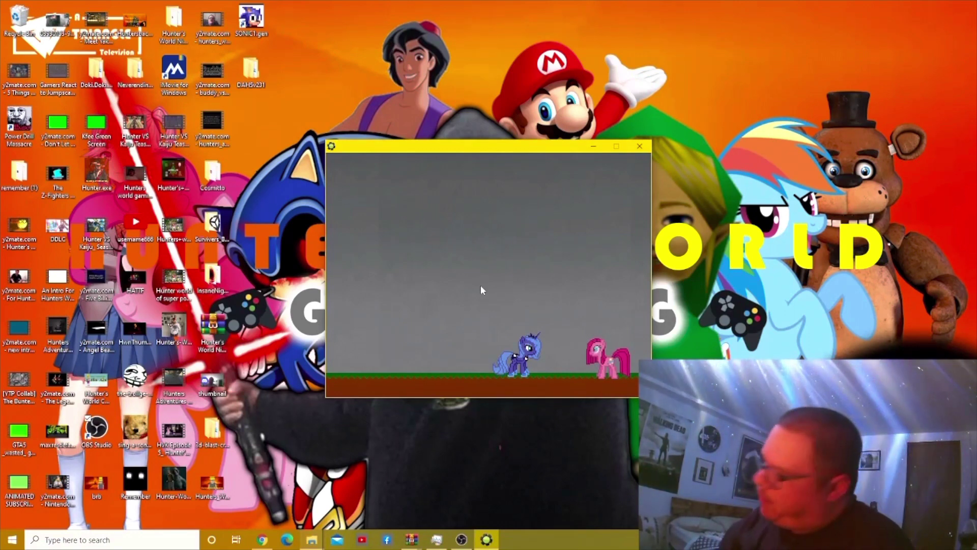
# Walk Luna up to Pinkamena and advance the argument's opening exchanges
pyautogui.press('Right')
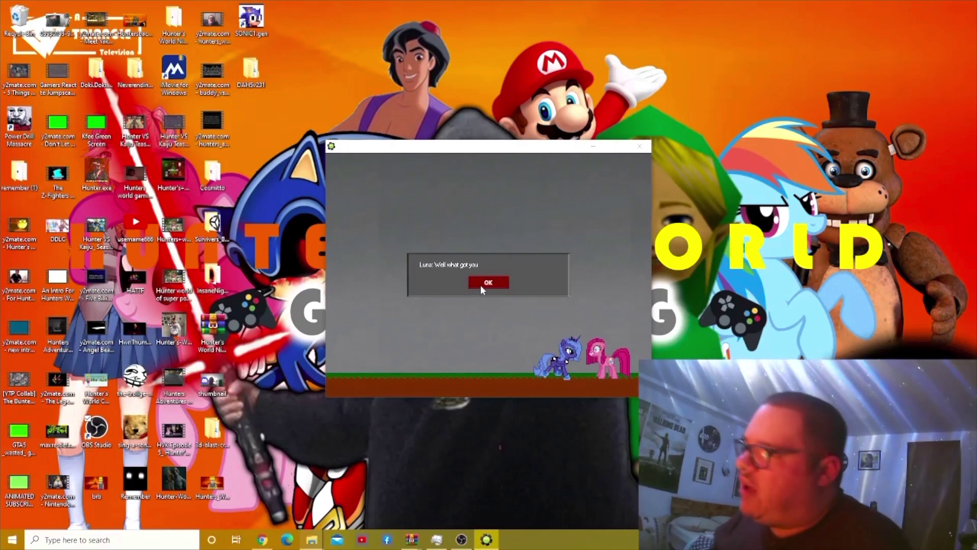
pyautogui.click(482, 290)
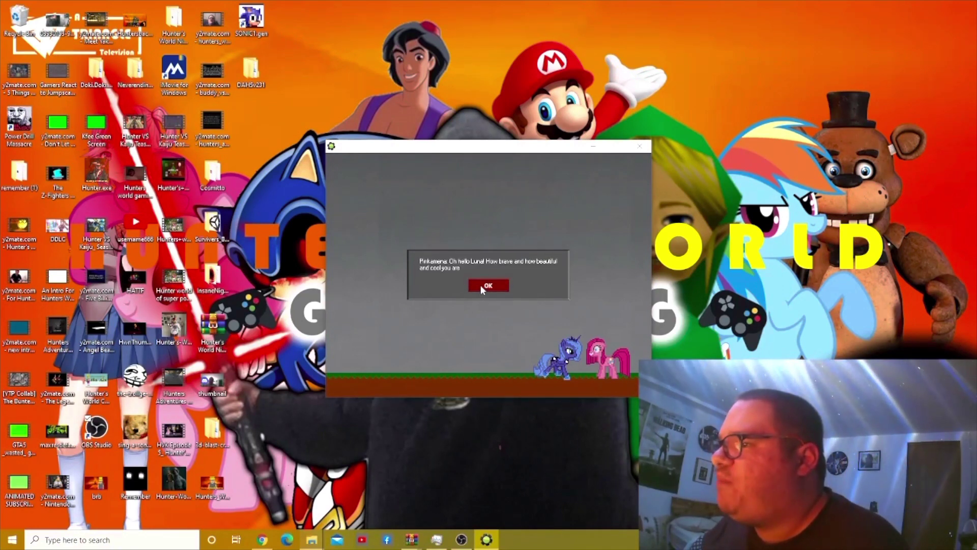
pyautogui.click(482, 289)
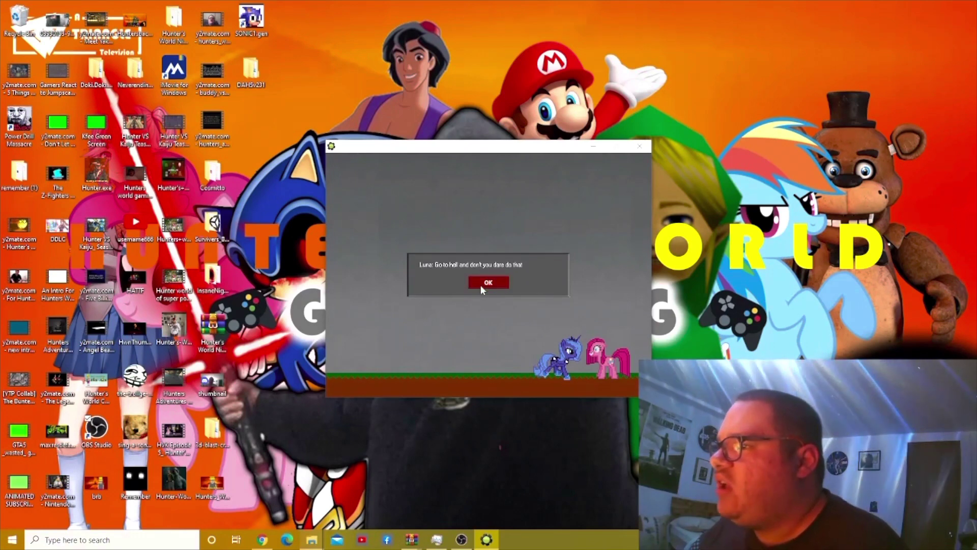
pyautogui.click(482, 288)
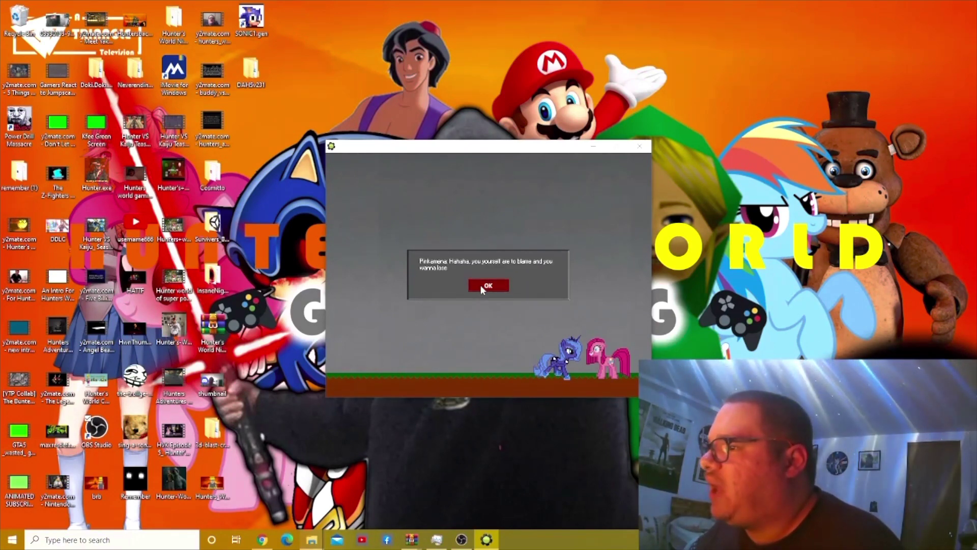
pyautogui.click(482, 287)
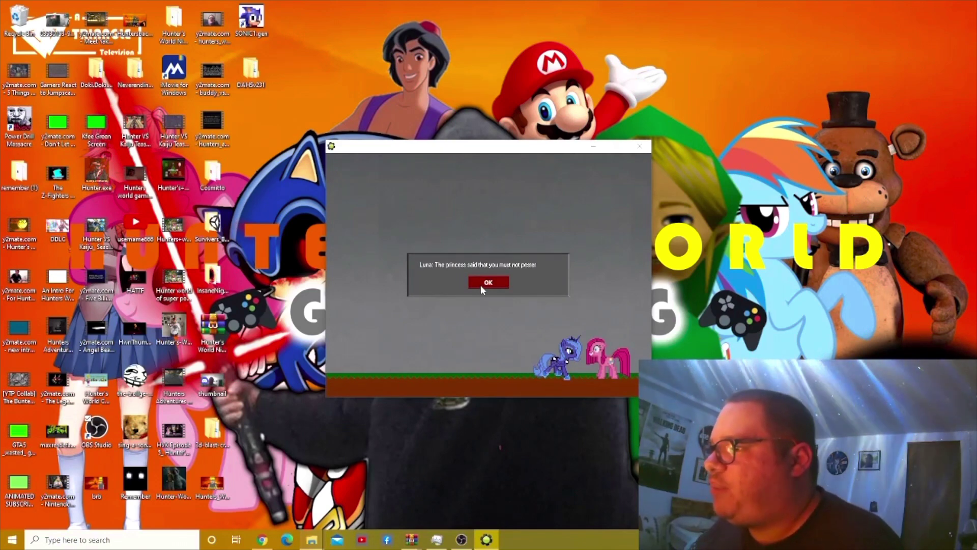
pyautogui.click(482, 288)
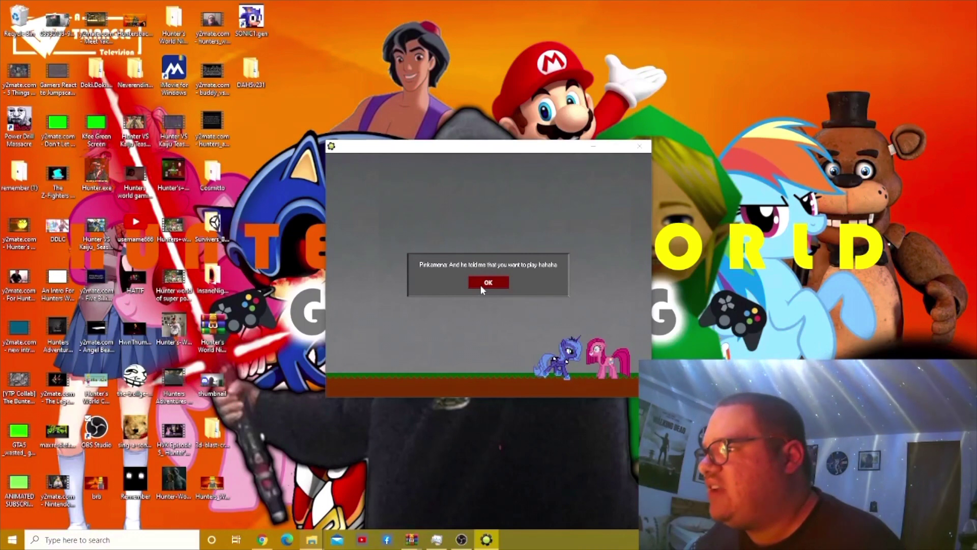
pyautogui.click(481, 288)
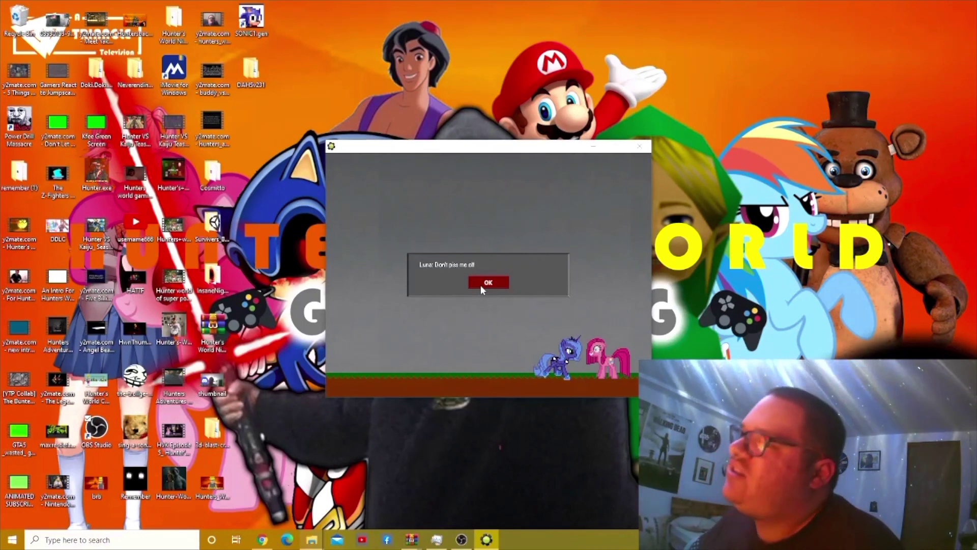
pyautogui.click(481, 284)
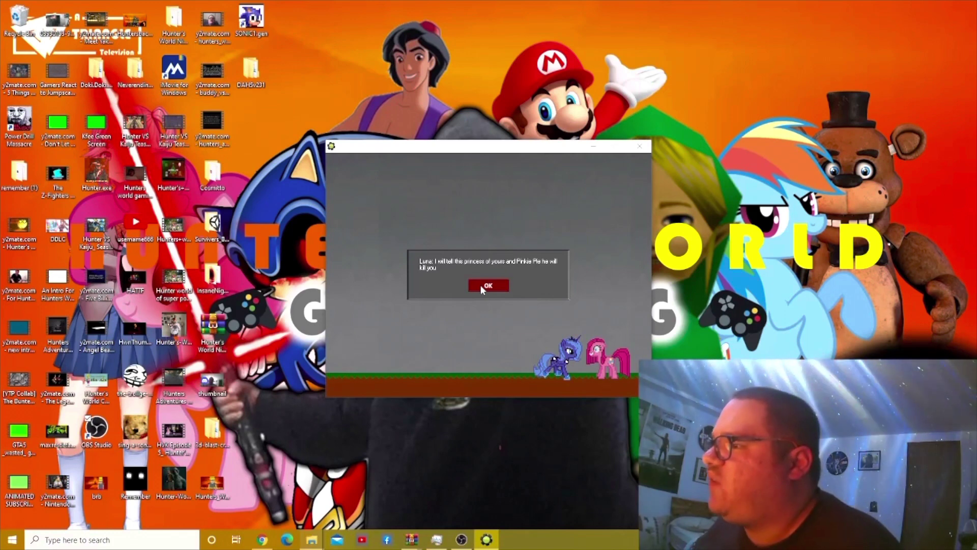
# Continue the argument past Luna's sword denial and threat to Pinkamena's final line
pyautogui.click(481, 287)
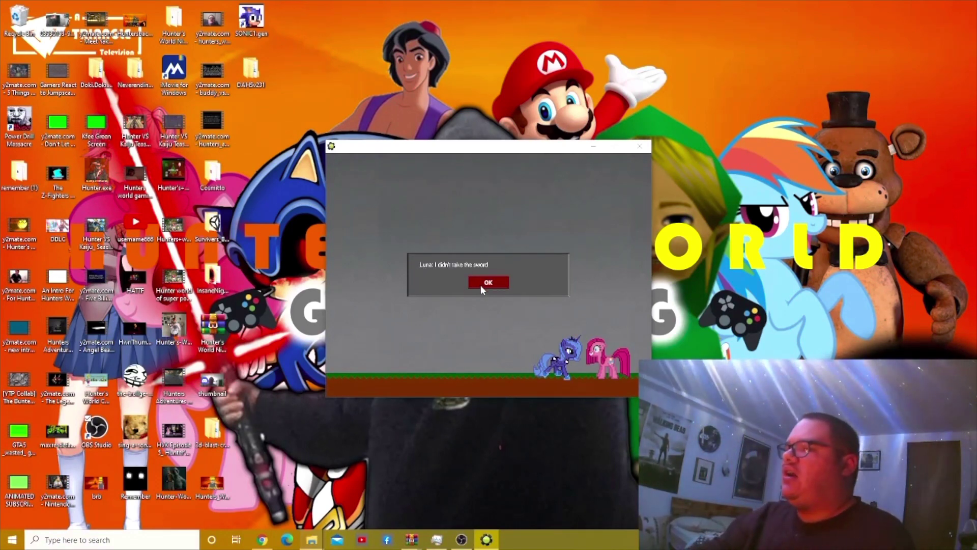
pyautogui.click(482, 288)
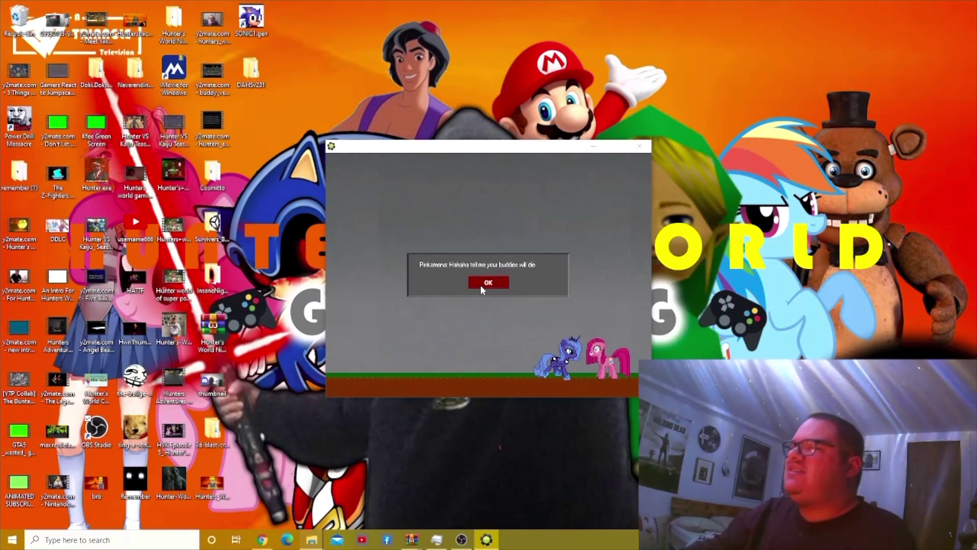
pyautogui.click(482, 287)
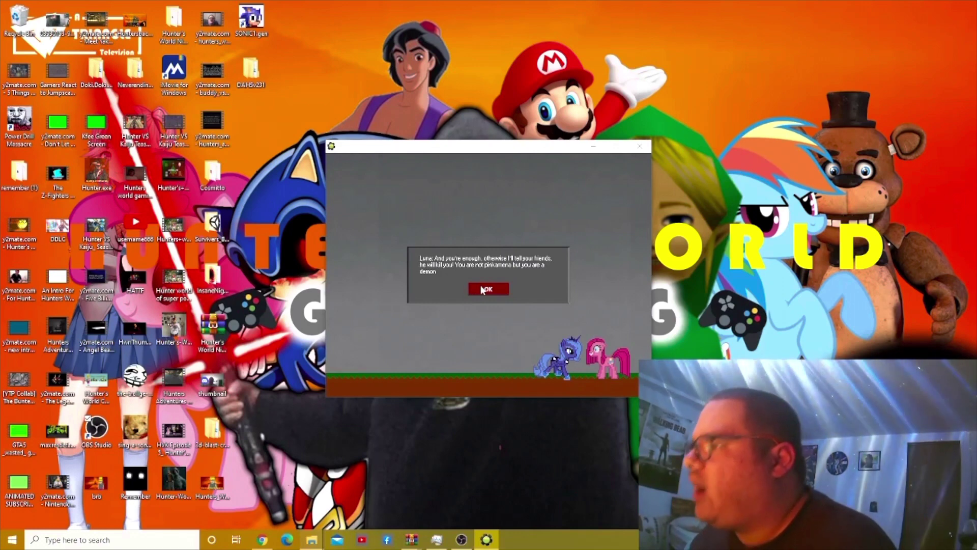
pyautogui.click(482, 289)
pyautogui.click(482, 290)
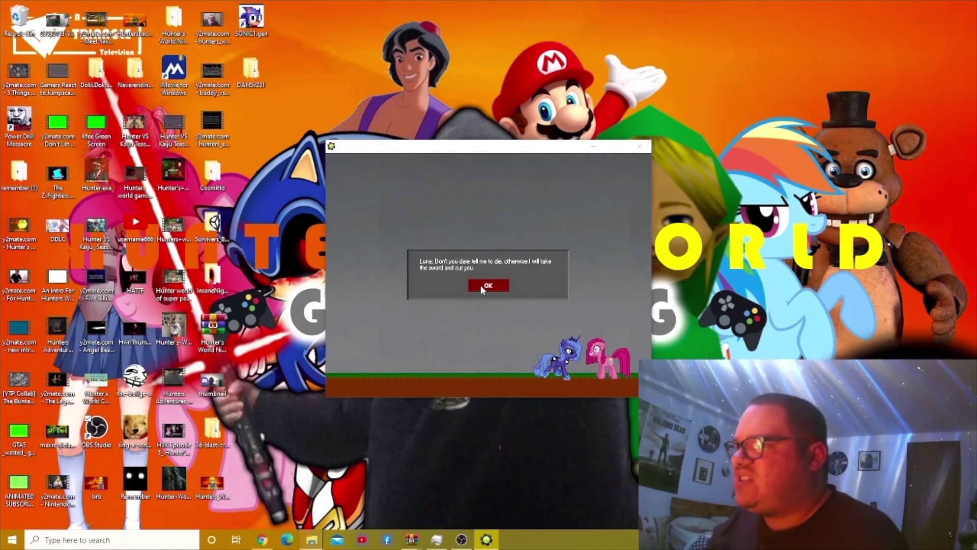
pyautogui.click(482, 290)
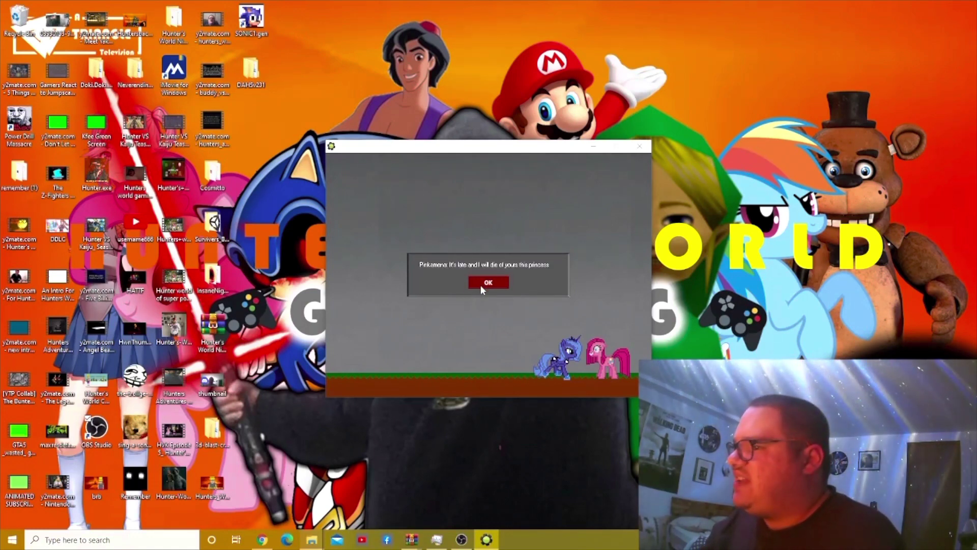
pyautogui.click(482, 290)
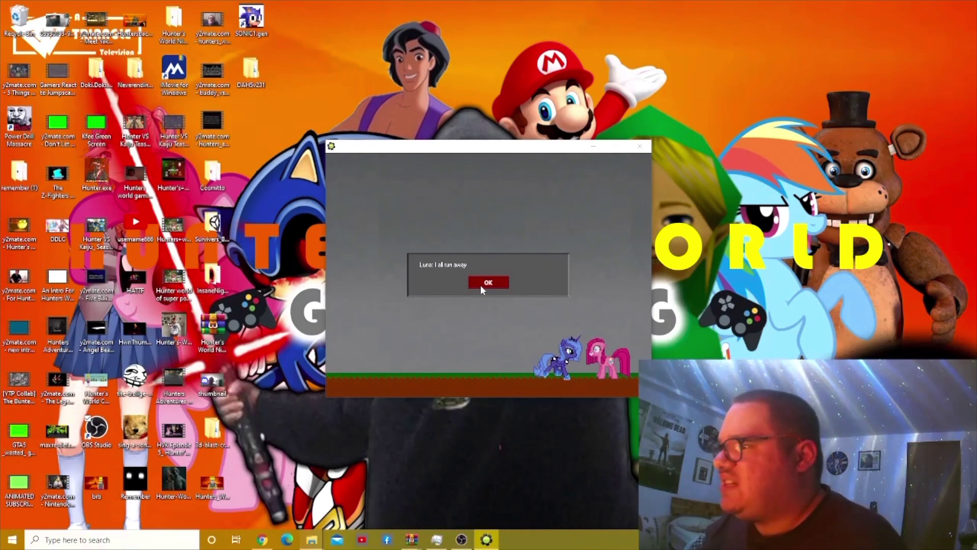
pyautogui.click(482, 290)
pyautogui.click(482, 290)
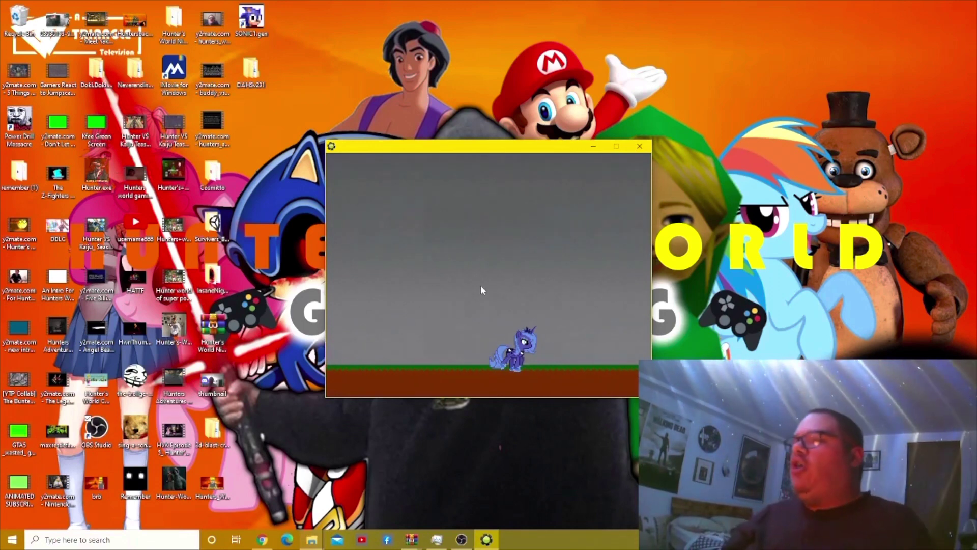
# Walk, then run, Luna through the starry night forest to its right edge
pyautogui.press('Right')
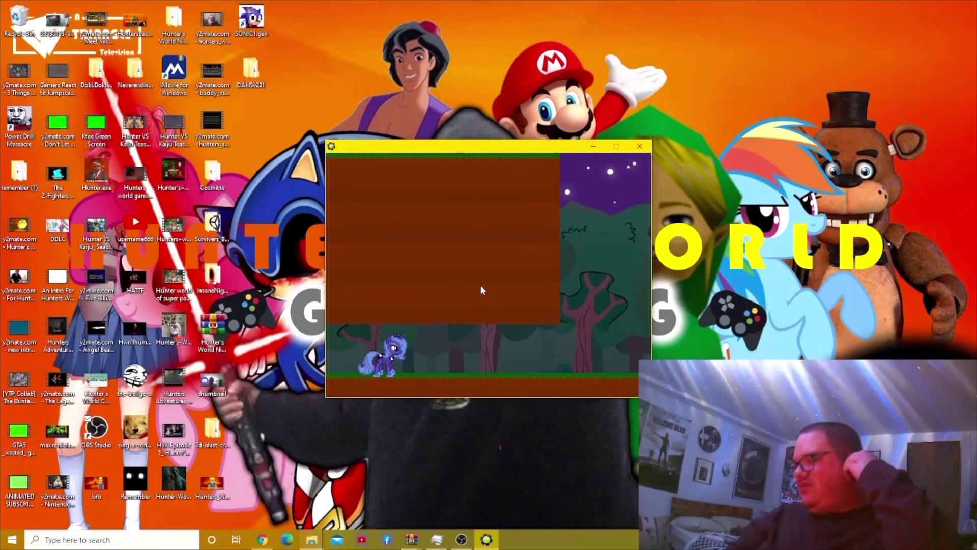
pyautogui.press('Right')
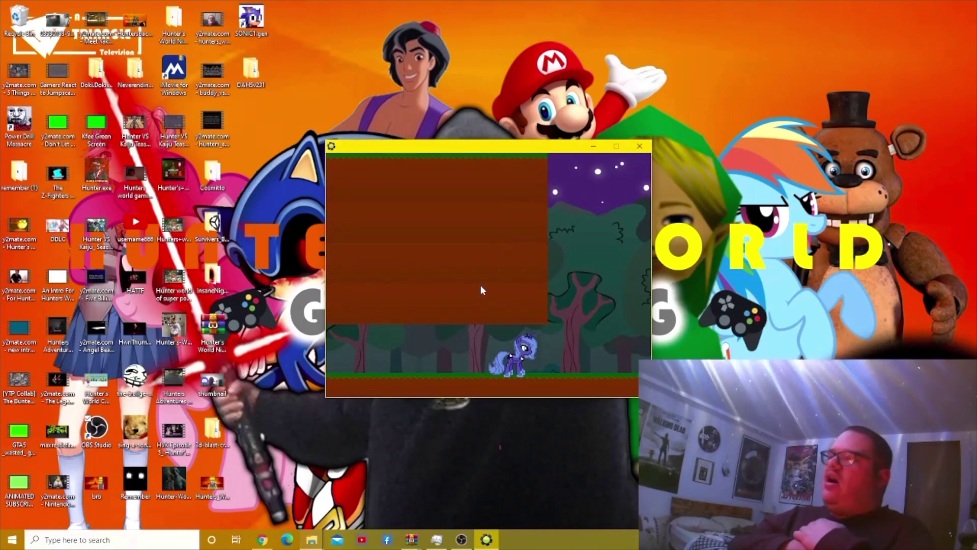
pyautogui.press('Right')
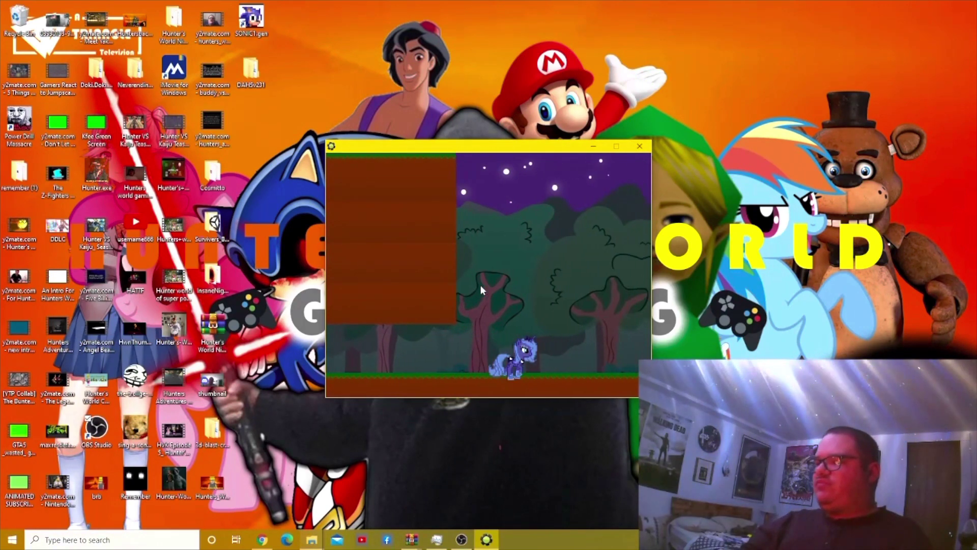
pyautogui.press('Right')
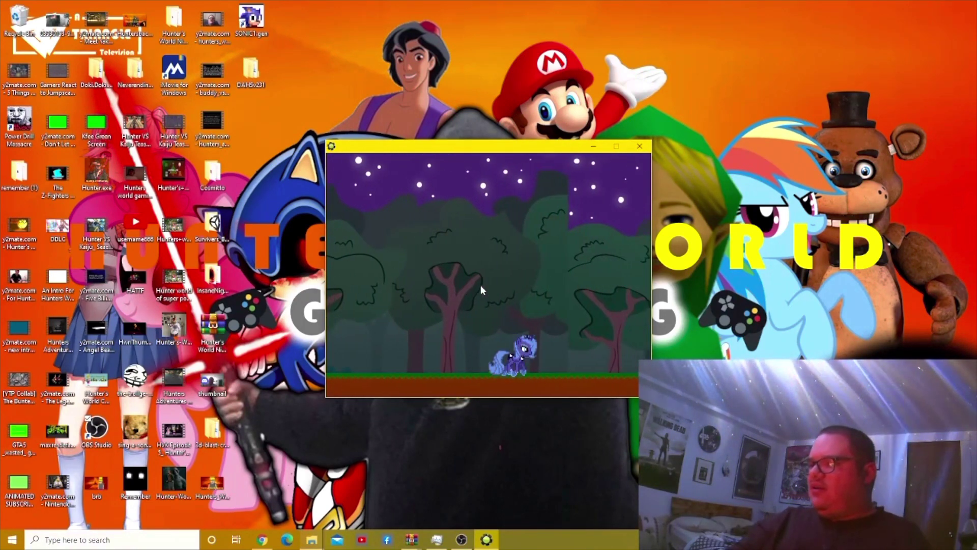
pyautogui.press('Right')
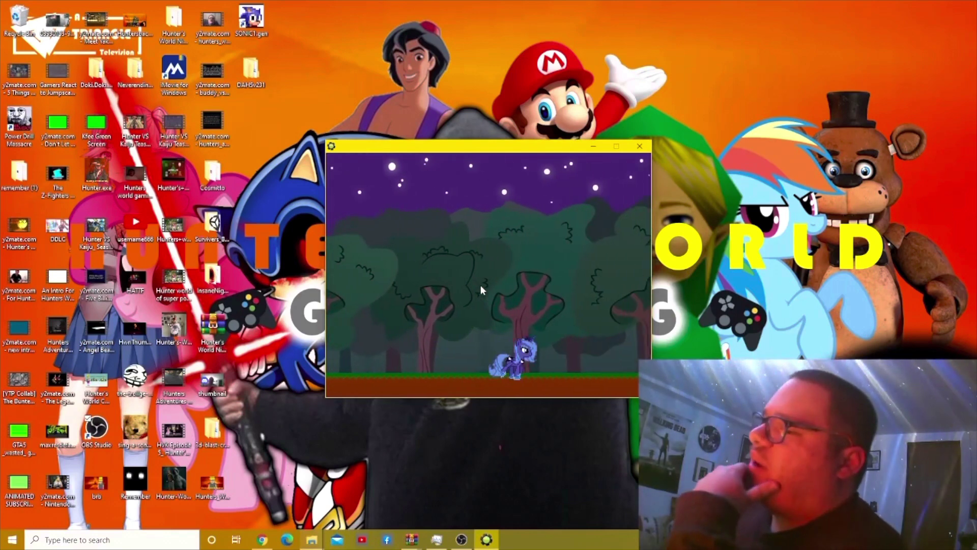
pyautogui.press('Right')
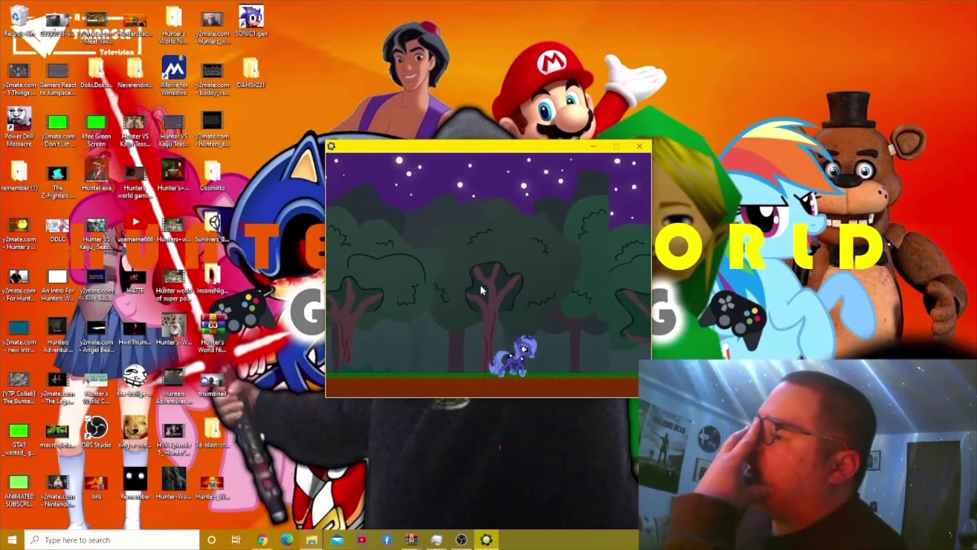
pyautogui.press('Right')
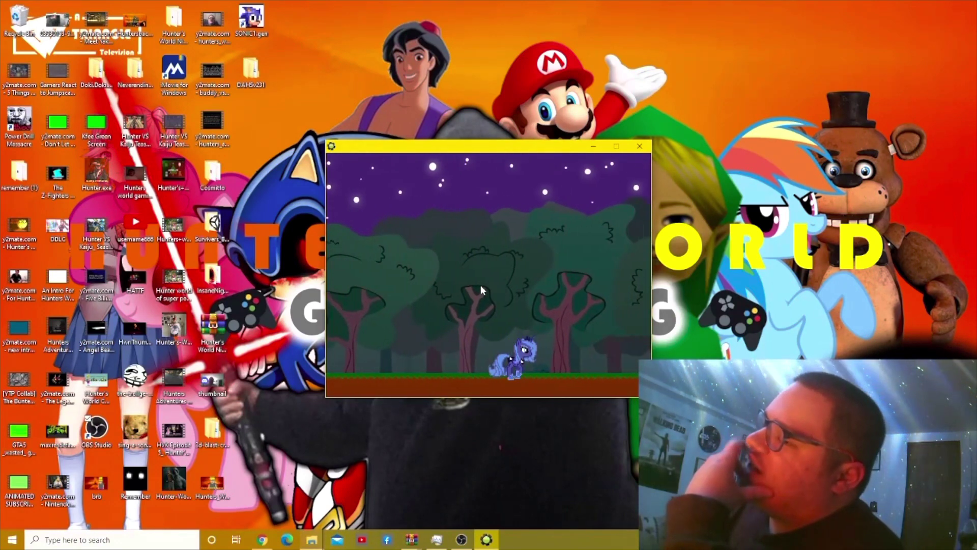
pyautogui.press('Right')
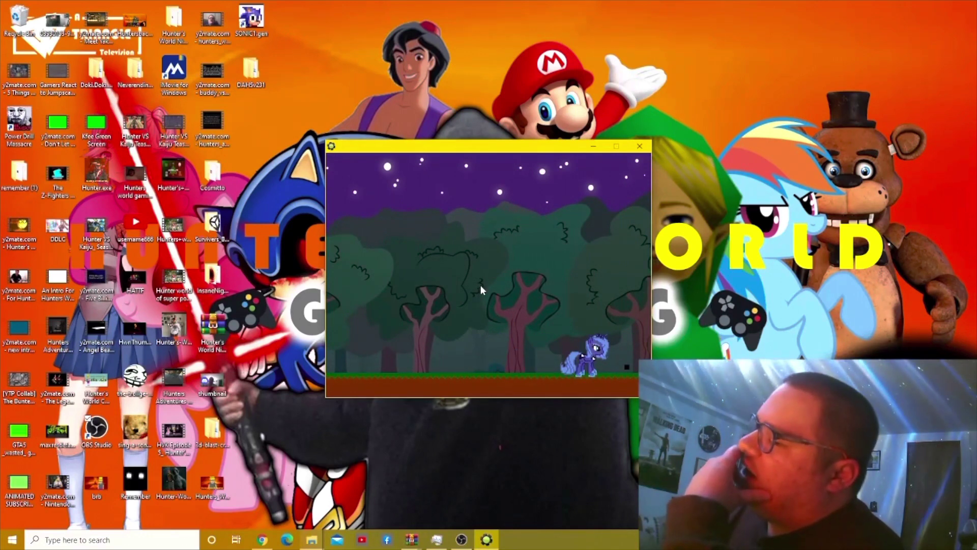
# Walk Luna into the dark blue forest and dismiss her two messages
pyautogui.press('Right')
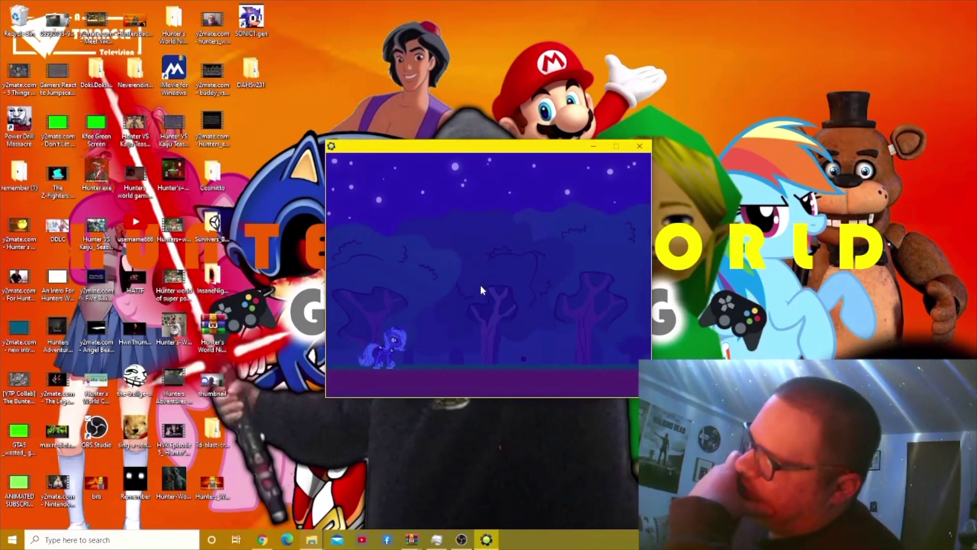
pyautogui.press('Right')
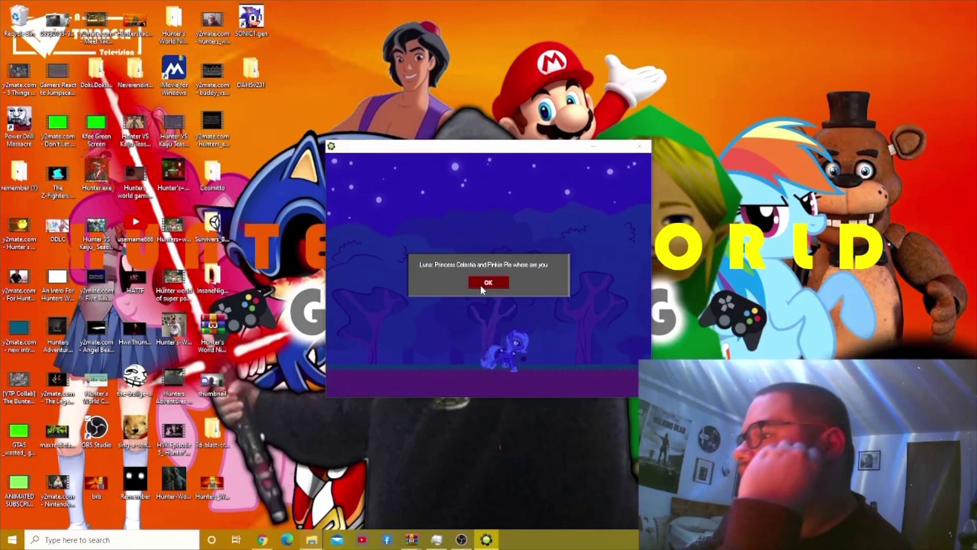
pyautogui.click(482, 285)
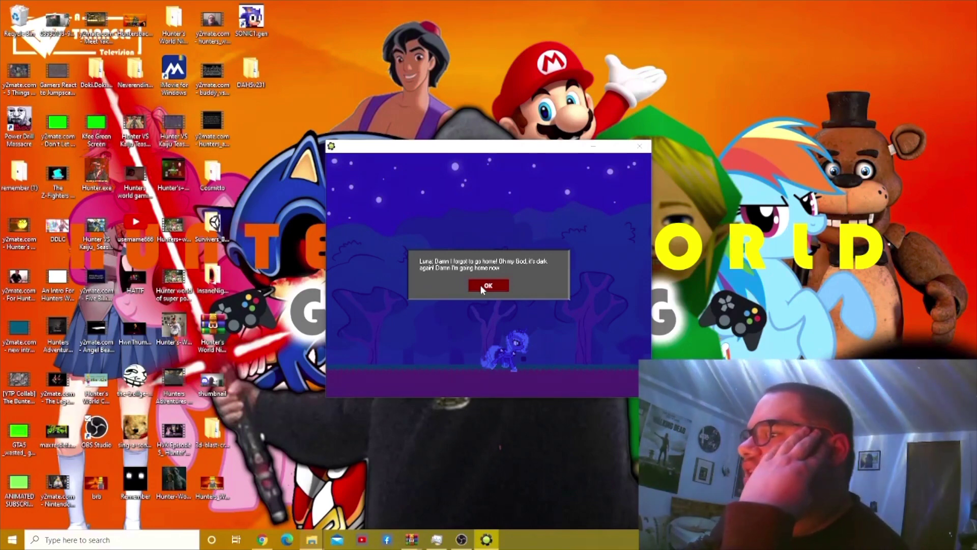
pyautogui.click(482, 287)
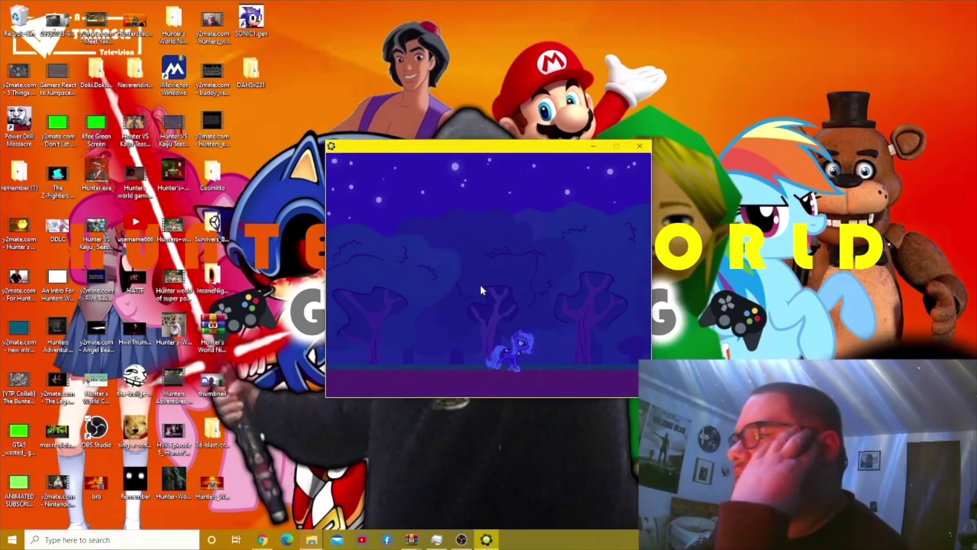
# Run Luna right through the dark forest until the pink pony appears ahead
pyautogui.press('Right')
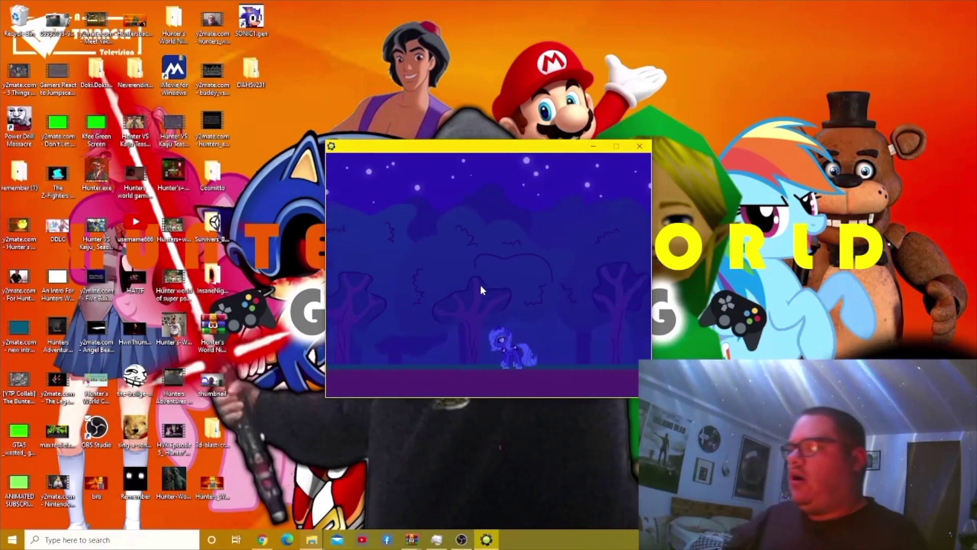
pyautogui.press('Right')
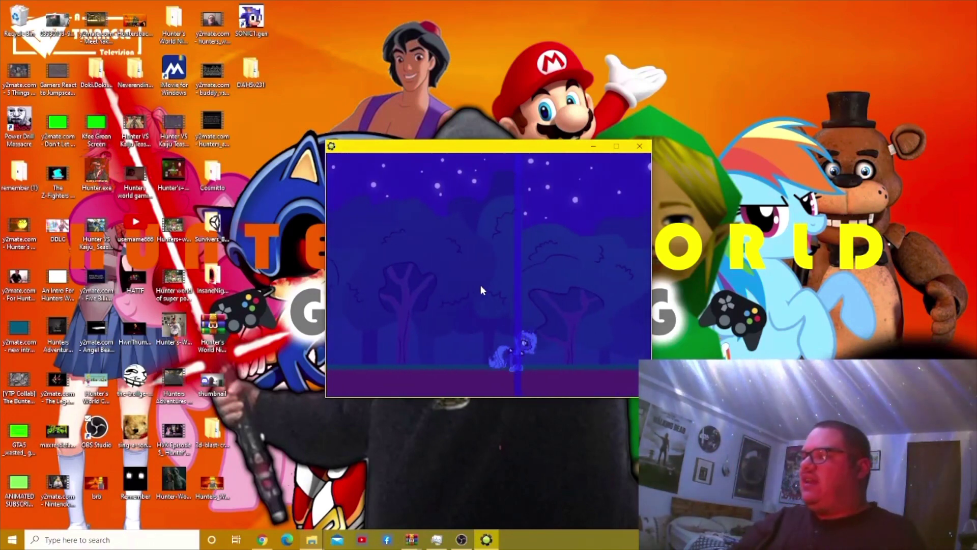
pyautogui.press('Right')
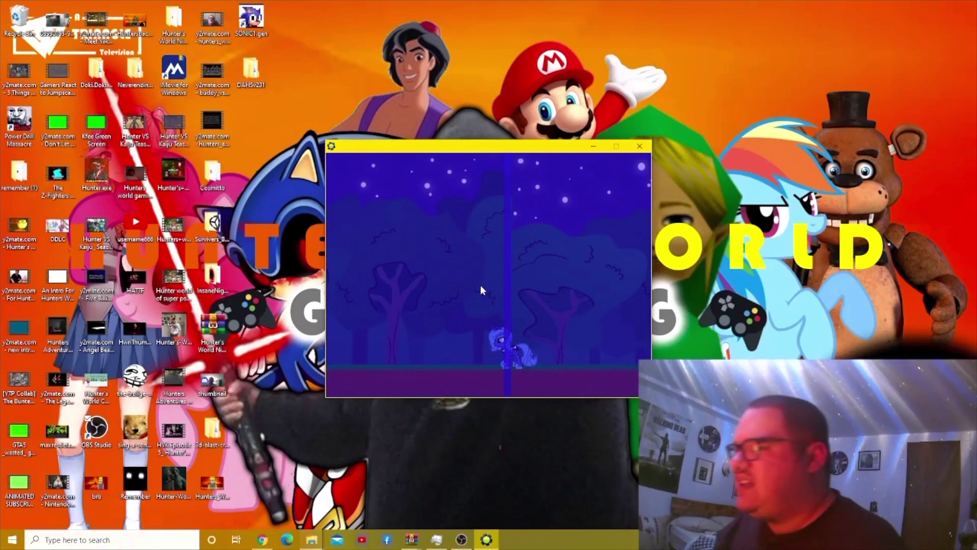
pyautogui.press('Right')
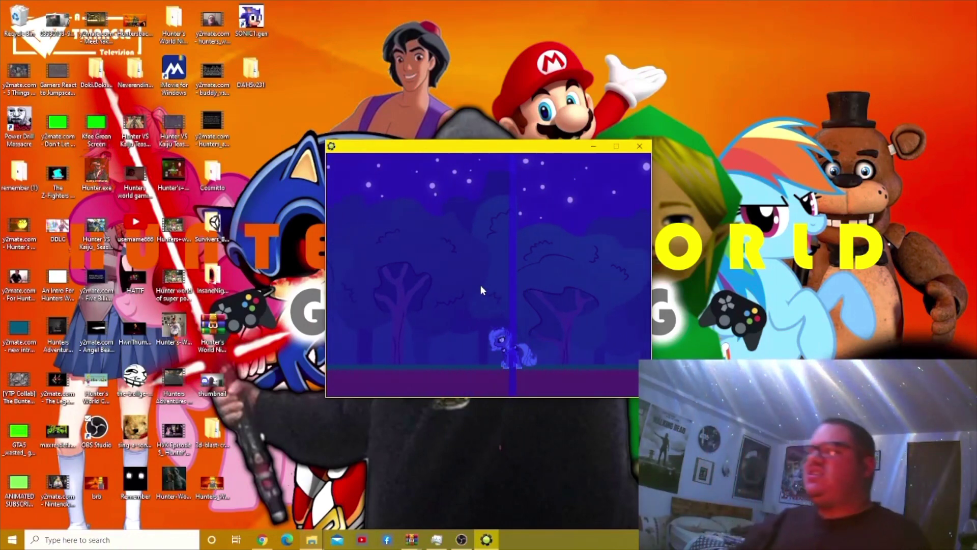
pyautogui.press('Right')
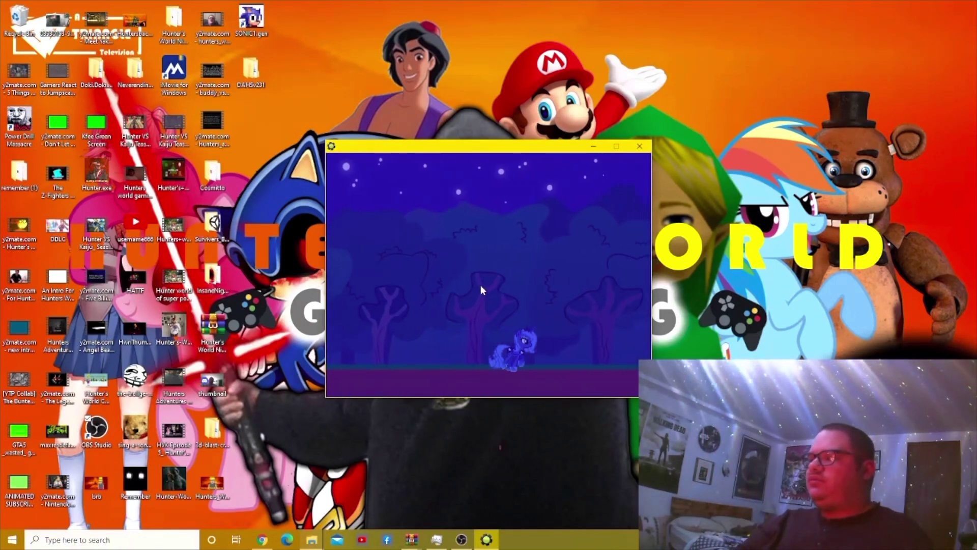
pyautogui.press('Right')
pyautogui.press('Right')
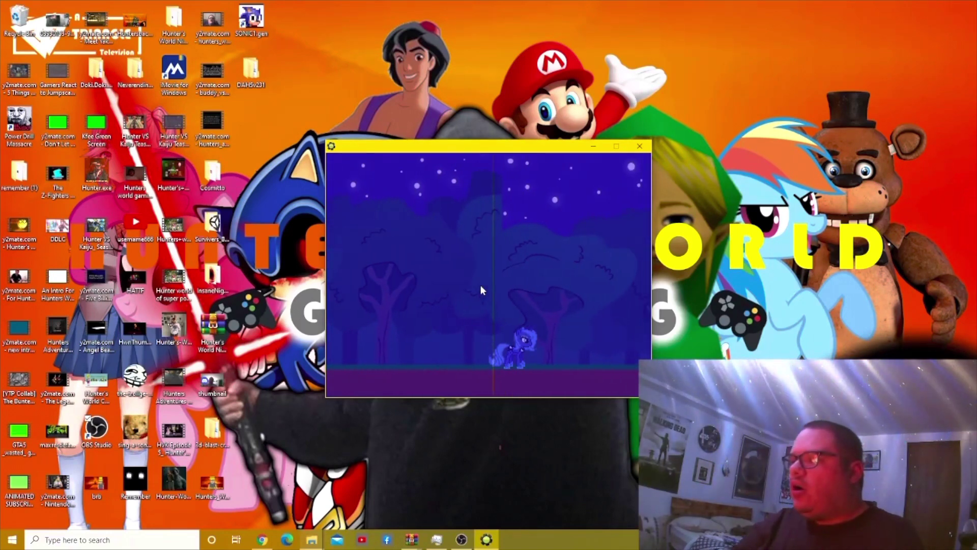
pyautogui.press('Right')
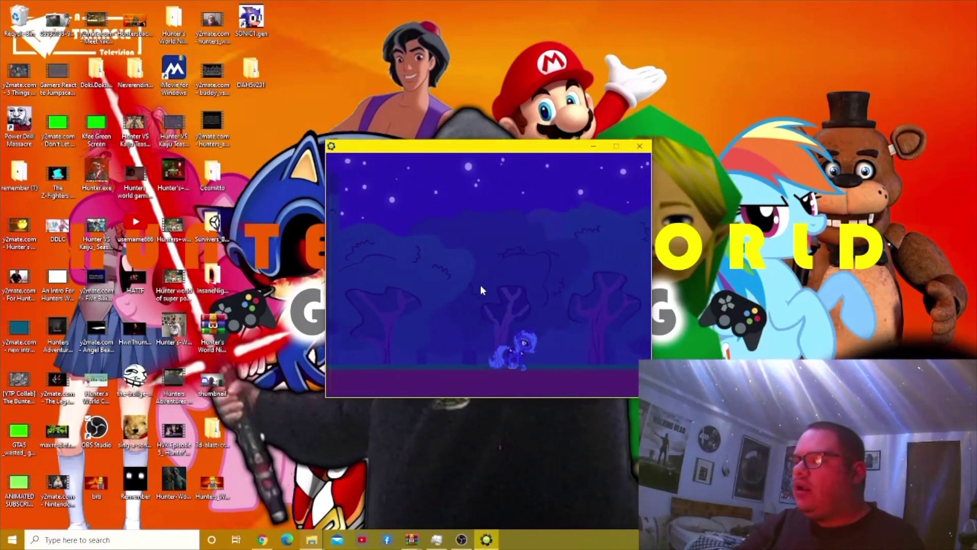
pyautogui.press('Right')
pyautogui.press('Right')
pyautogui.press('Right')
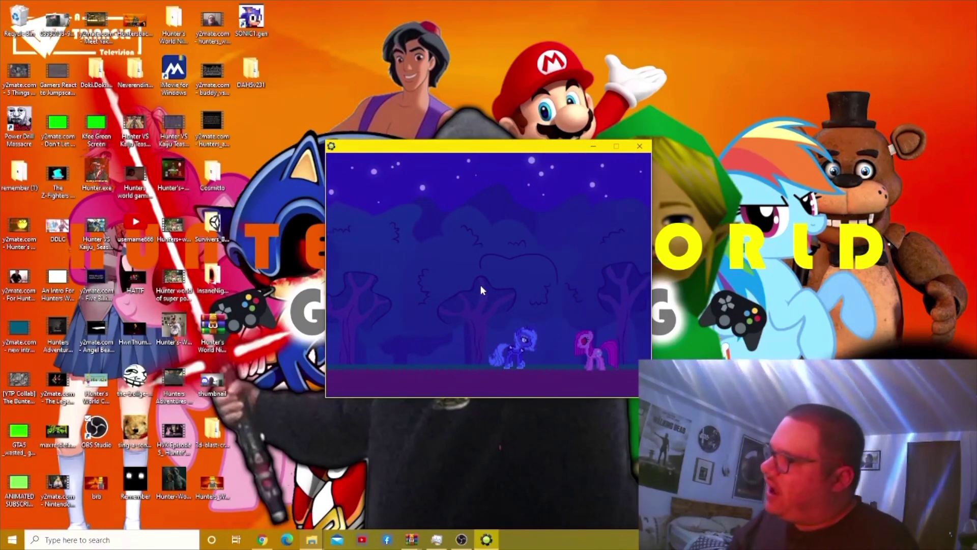
pyautogui.press('Left')
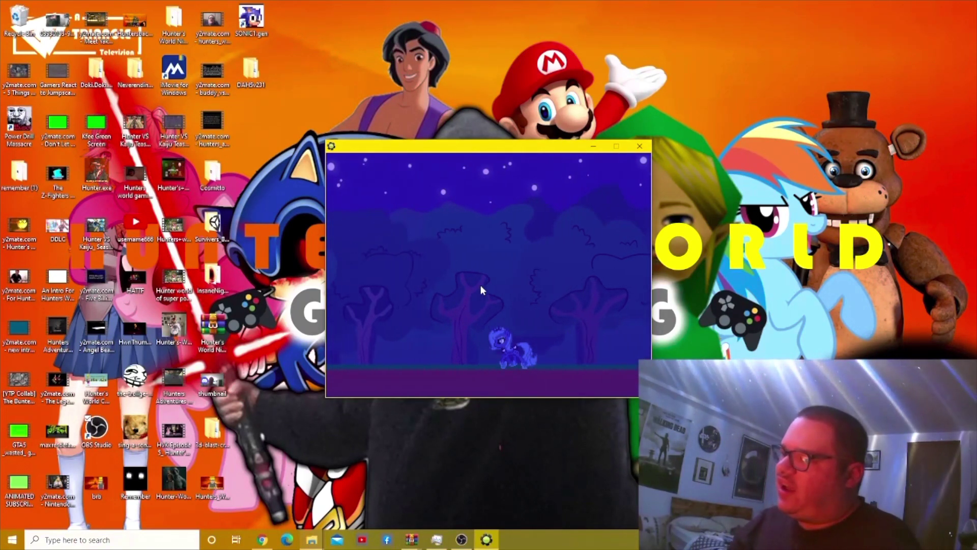
pyautogui.press('Right')
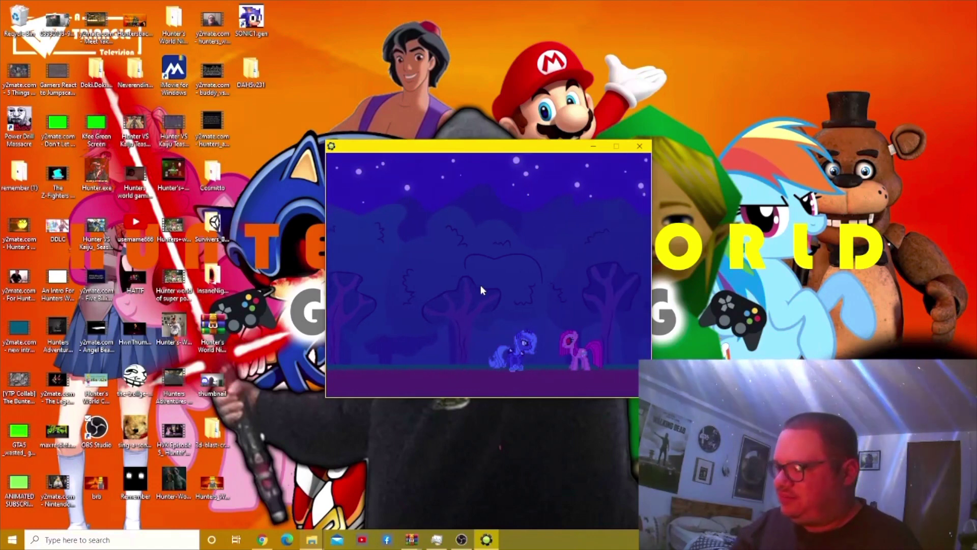